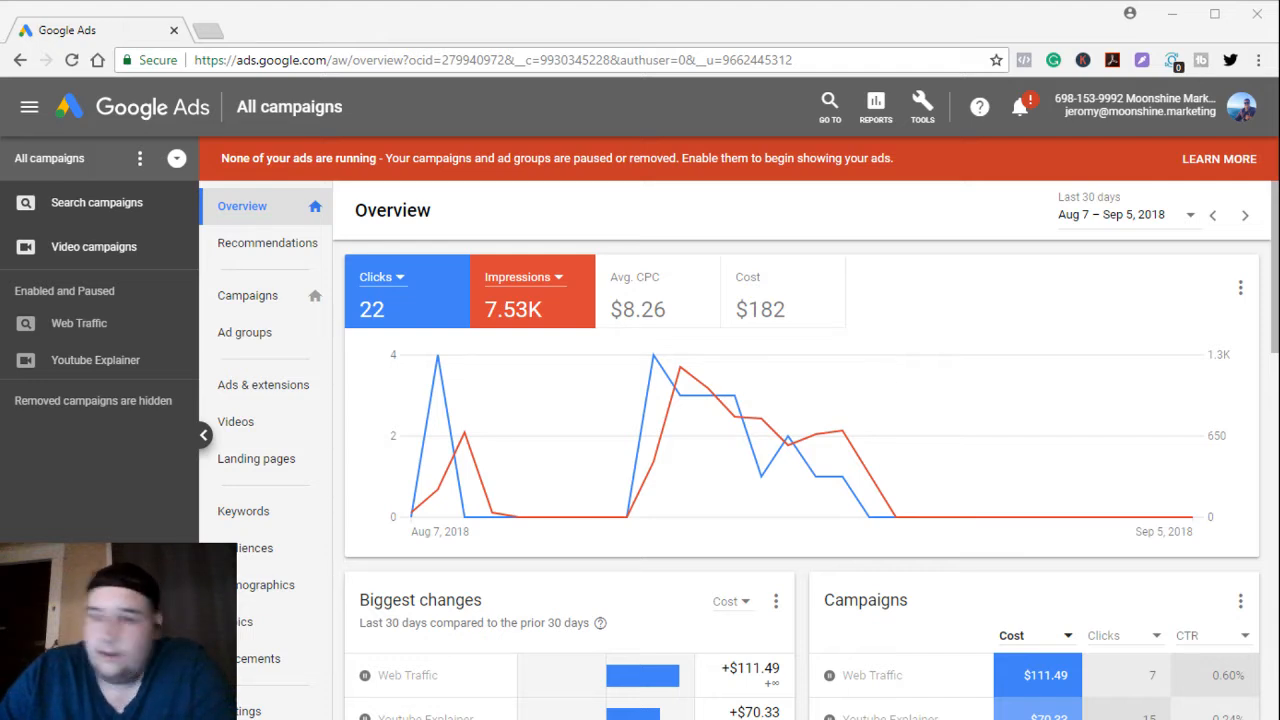
- Start a new Video campaign without a goal and continue to its setup form
{"action": "mouse_move", "coordinate": [681, 396]}
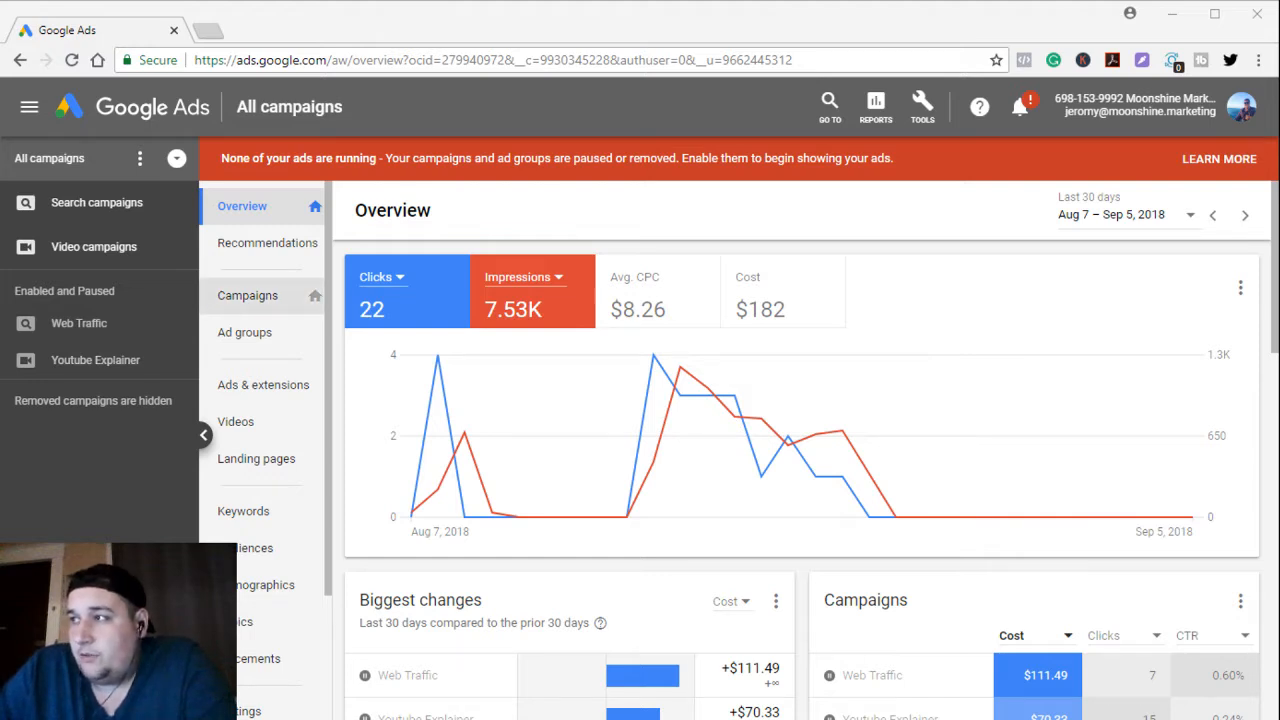
{"action": "left_click", "coordinate": [247, 295]}
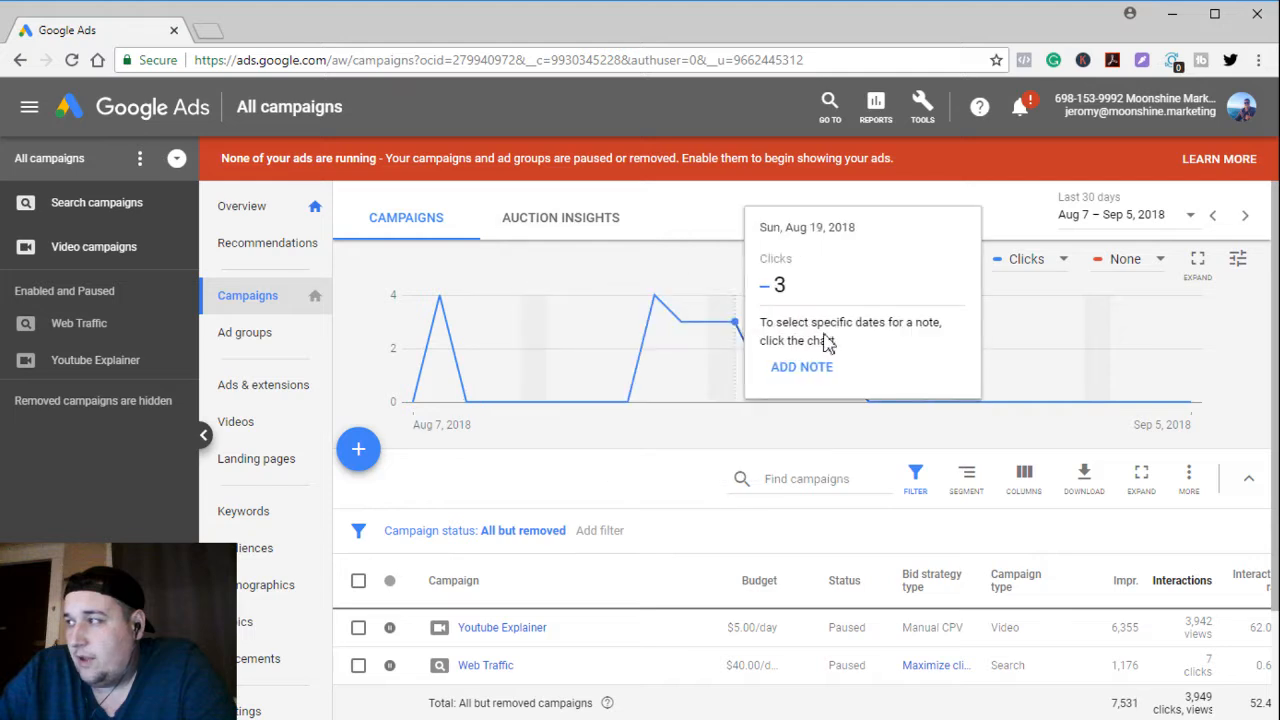
{"action": "left_click", "coordinate": [370, 454]}
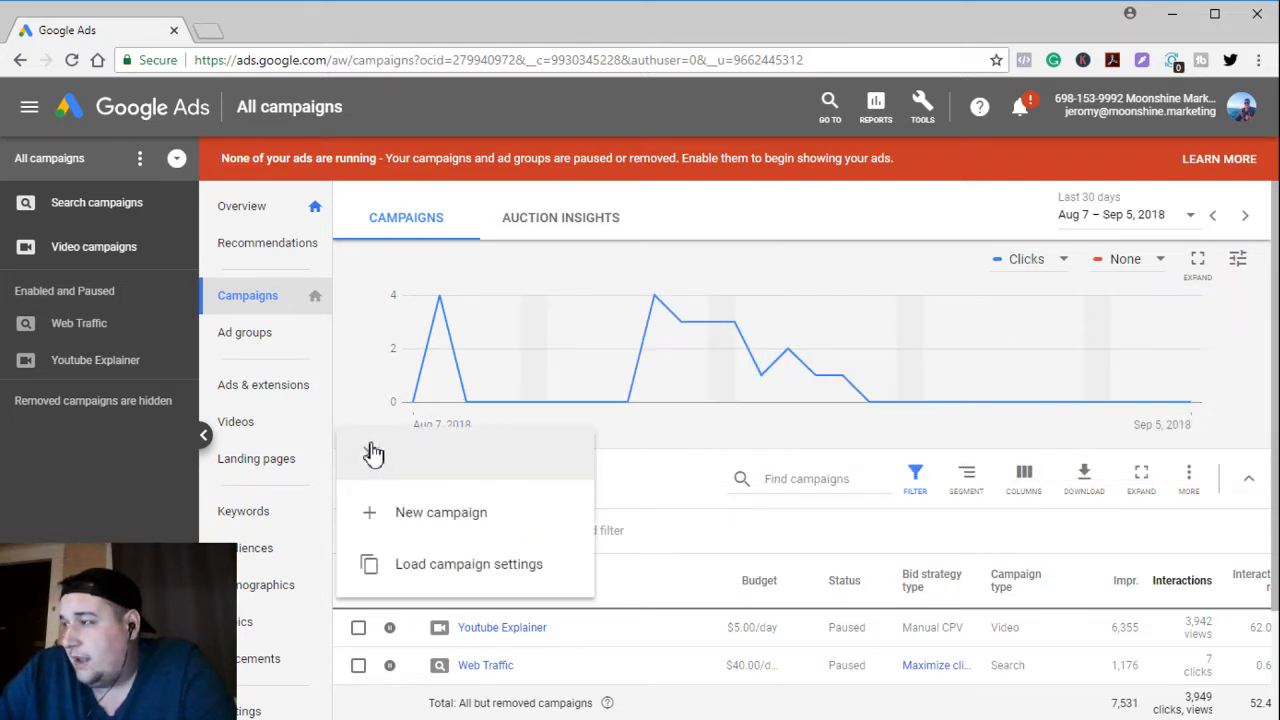
{"action": "left_click", "coordinate": [463, 527]}
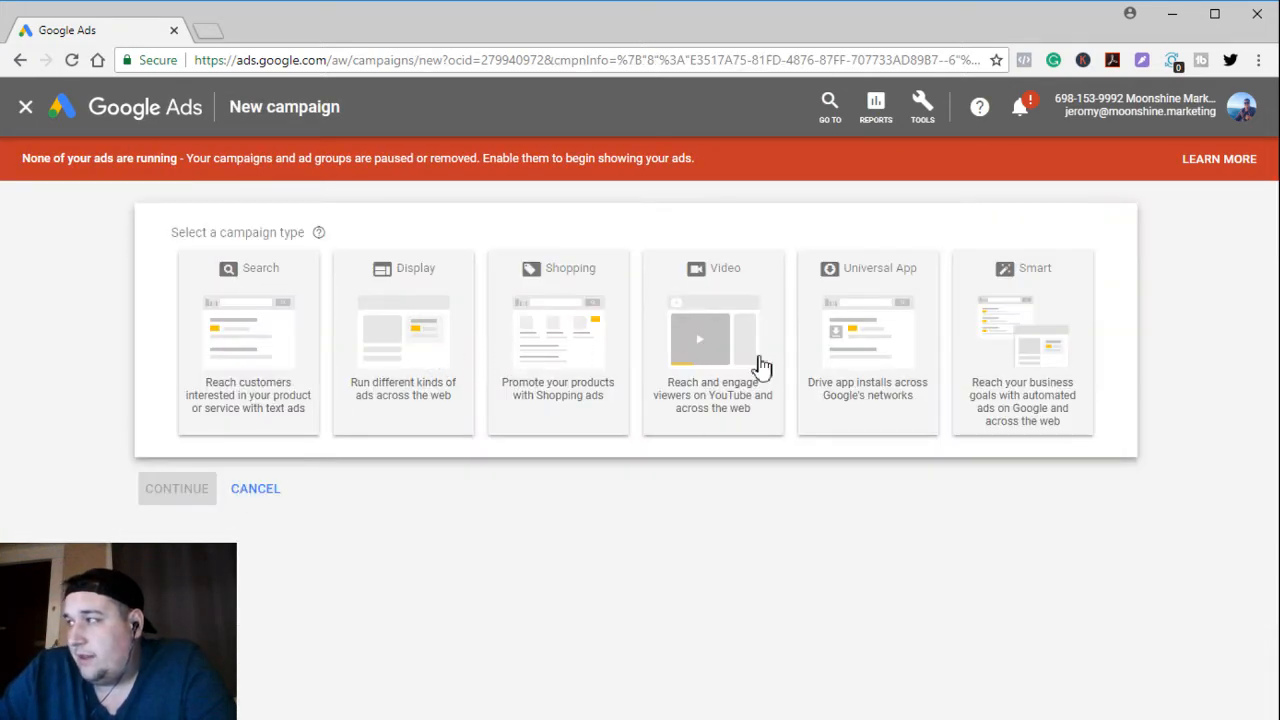
{"action": "left_click", "coordinate": [760, 366]}
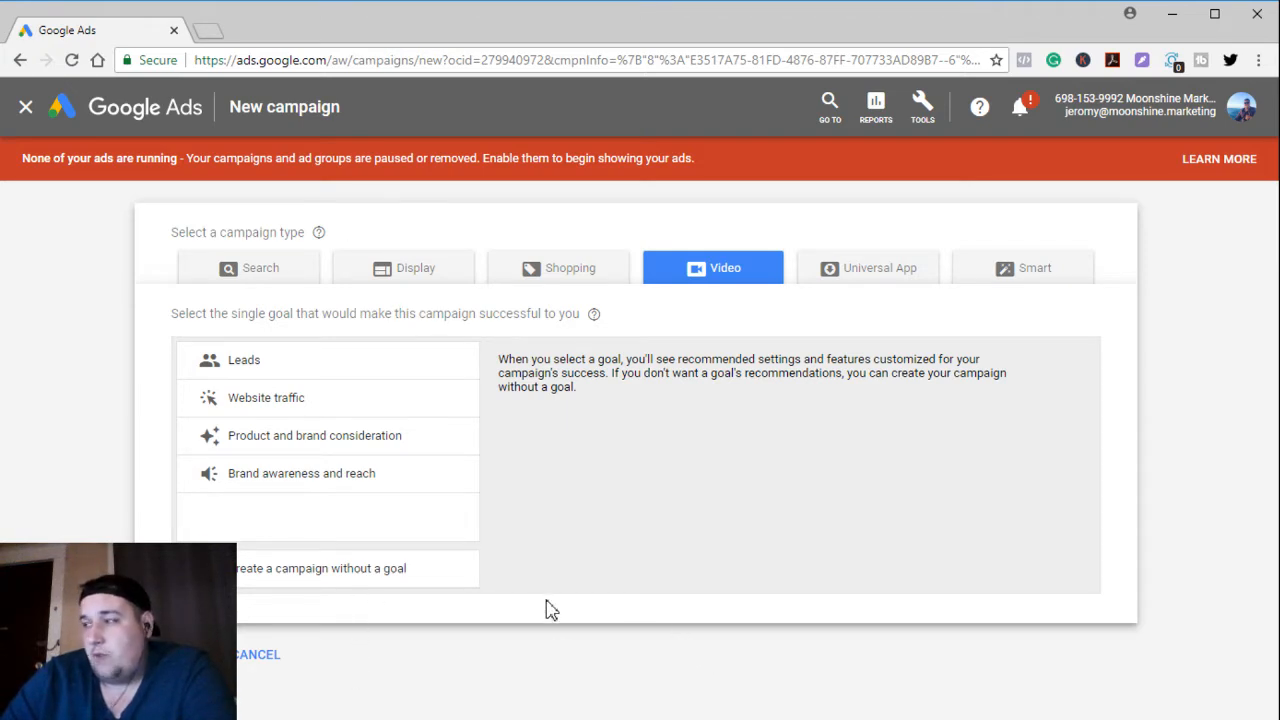
{"action": "left_click", "coordinate": [252, 569]}
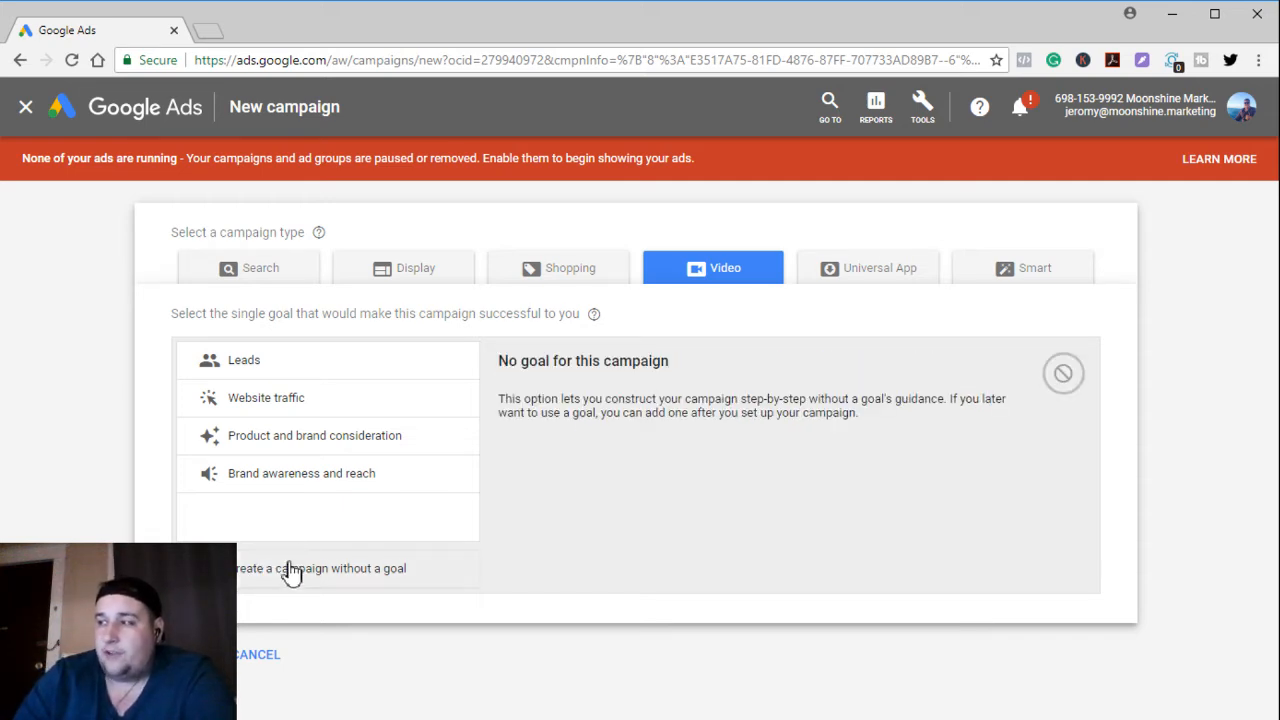
{"action": "left_click", "coordinate": [291, 574]}
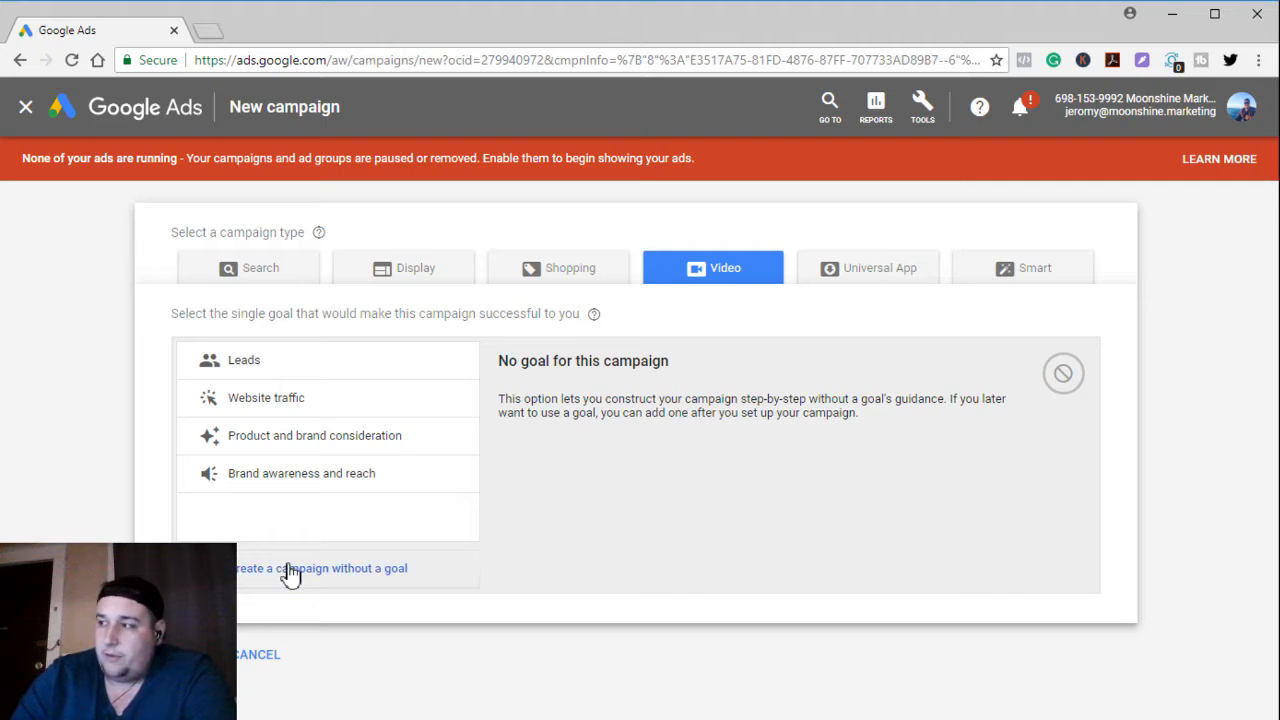
{"action": "left_click", "coordinate": [195, 655]}
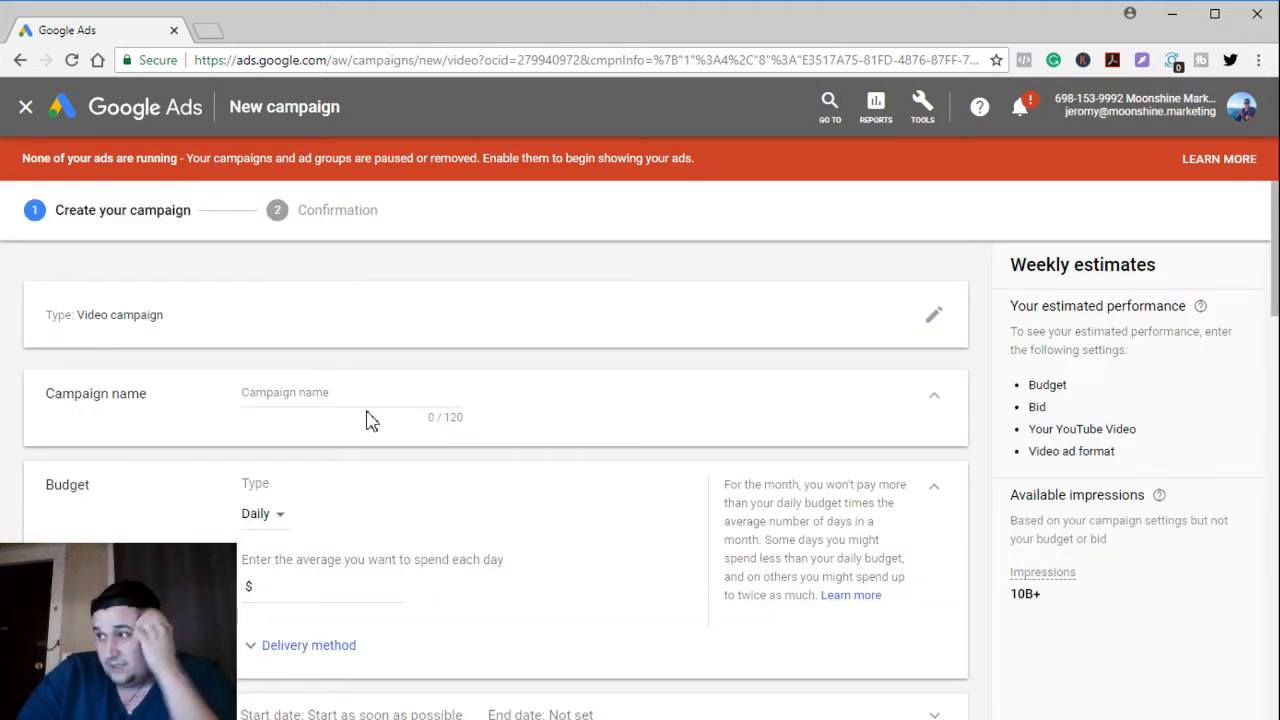
- Name the campaign "Youtube Competitor Target" and set its daily budget to $10.00
{"action": "left_click", "coordinate": [340, 390]}
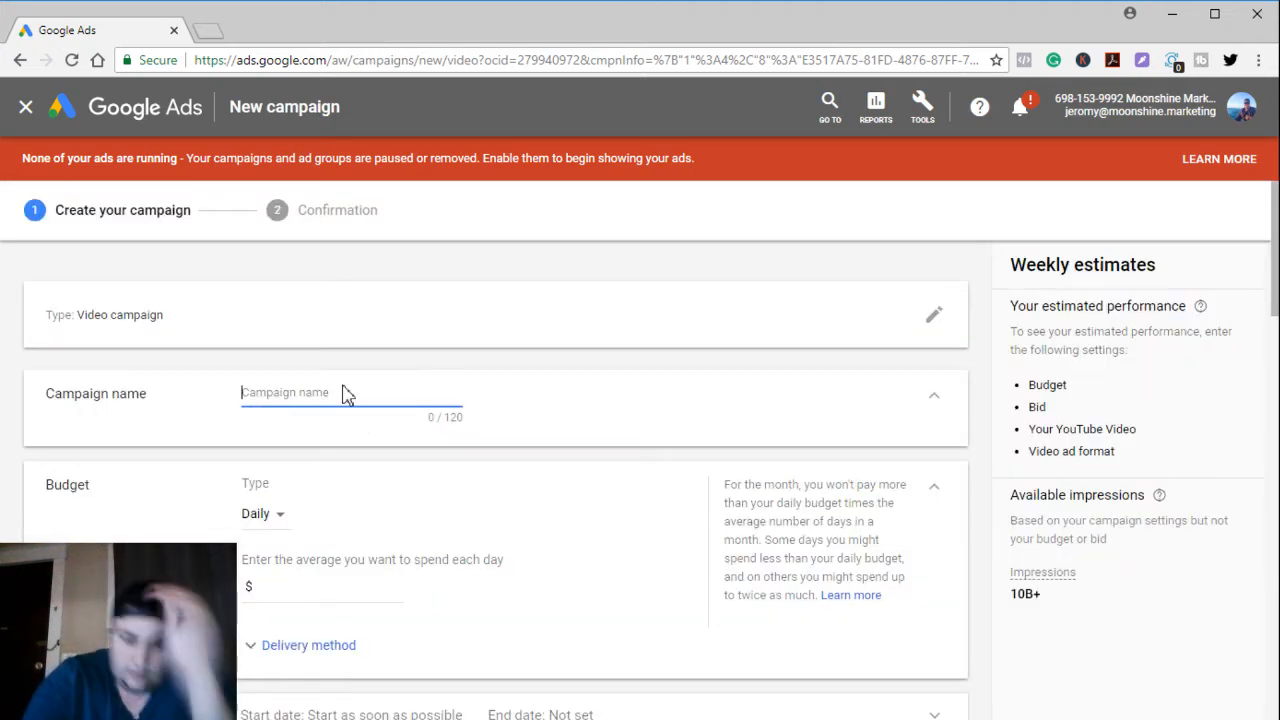
{"action": "type", "text": "Youtube Co"}
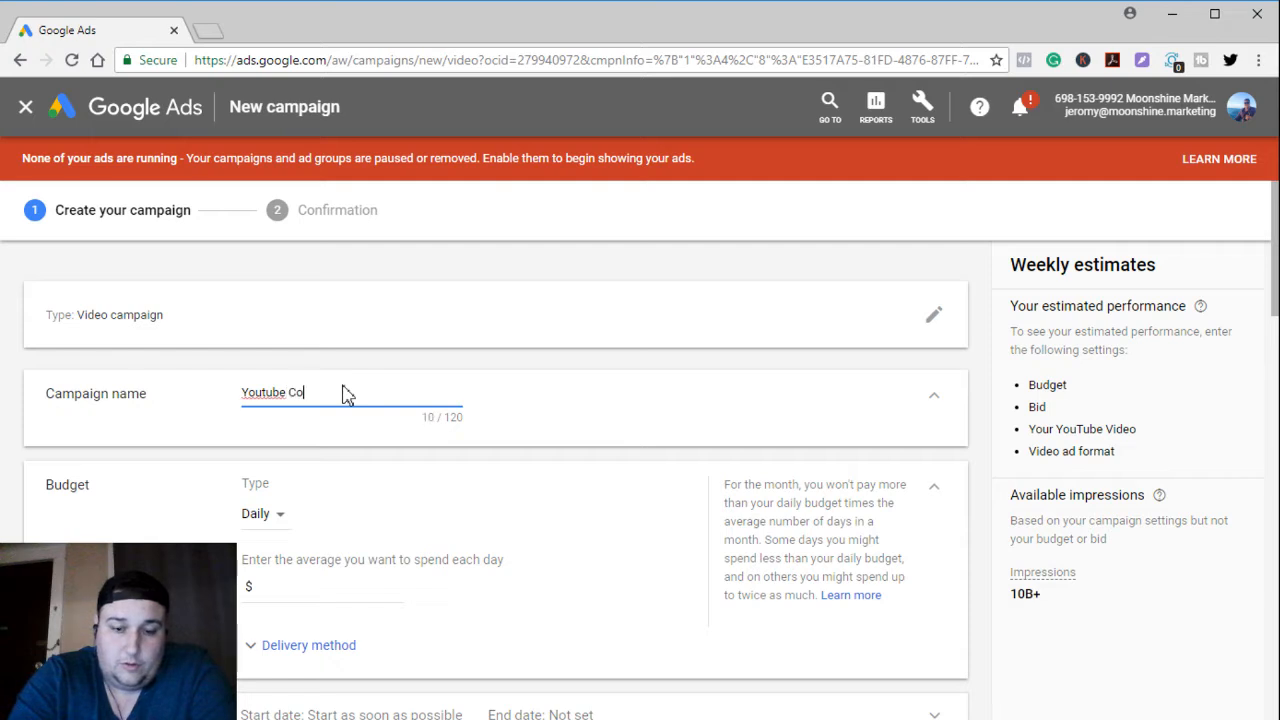
{"action": "type", "text": "mpetitors Target"}
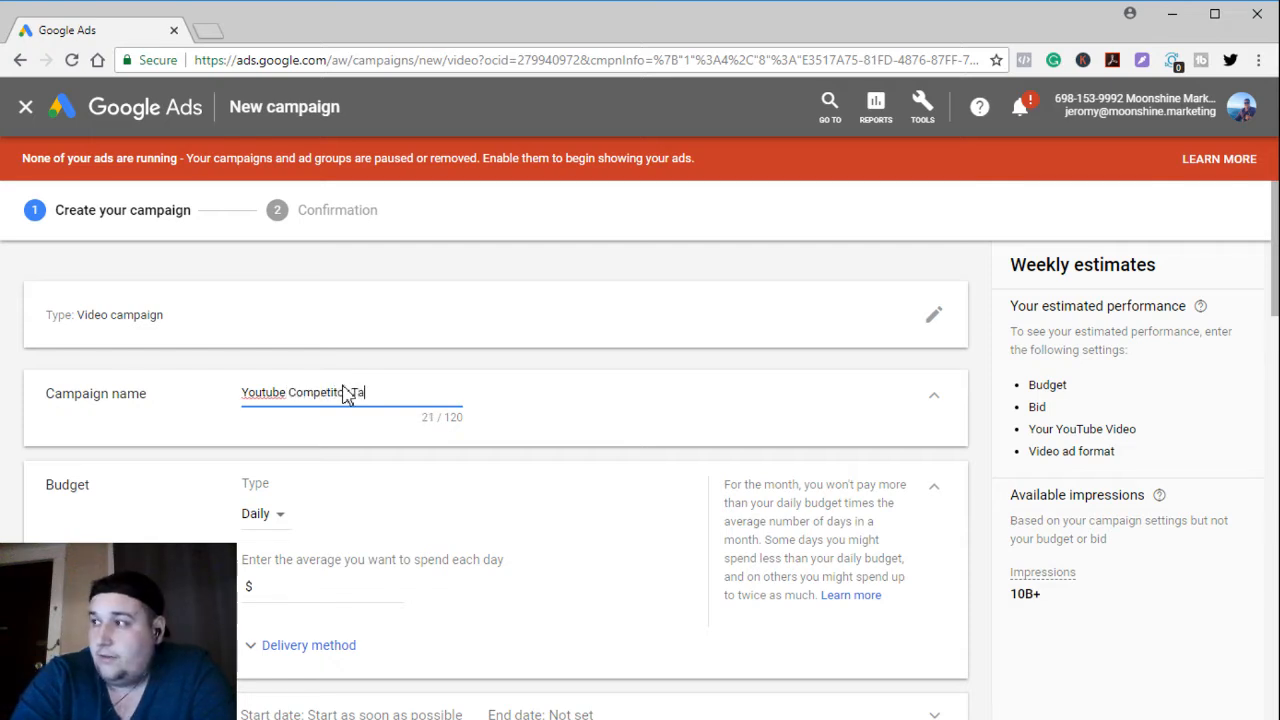
{"action": "left_click", "coordinate": [318, 588]}
{"action": "type", "text": "10.00"}
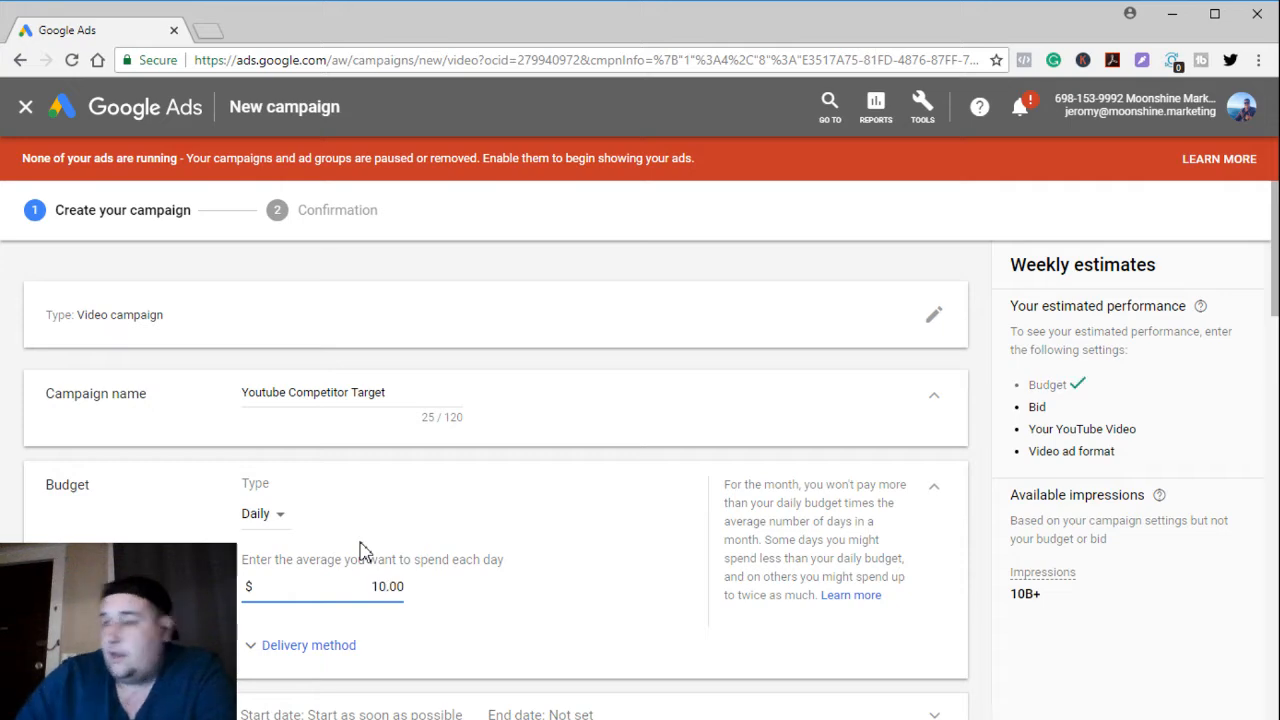
{"action": "left_click", "coordinate": [600, 470]}
- Exclude video partners on the Display Network from the campaign's networks
{"action": "scroll", "coordinate": [597, 470], "scroll_direction": "down", "scroll_amount": 5}
{"action": "scroll", "coordinate": [520, 500], "scroll_direction": "up", "scroll_amount": 2}
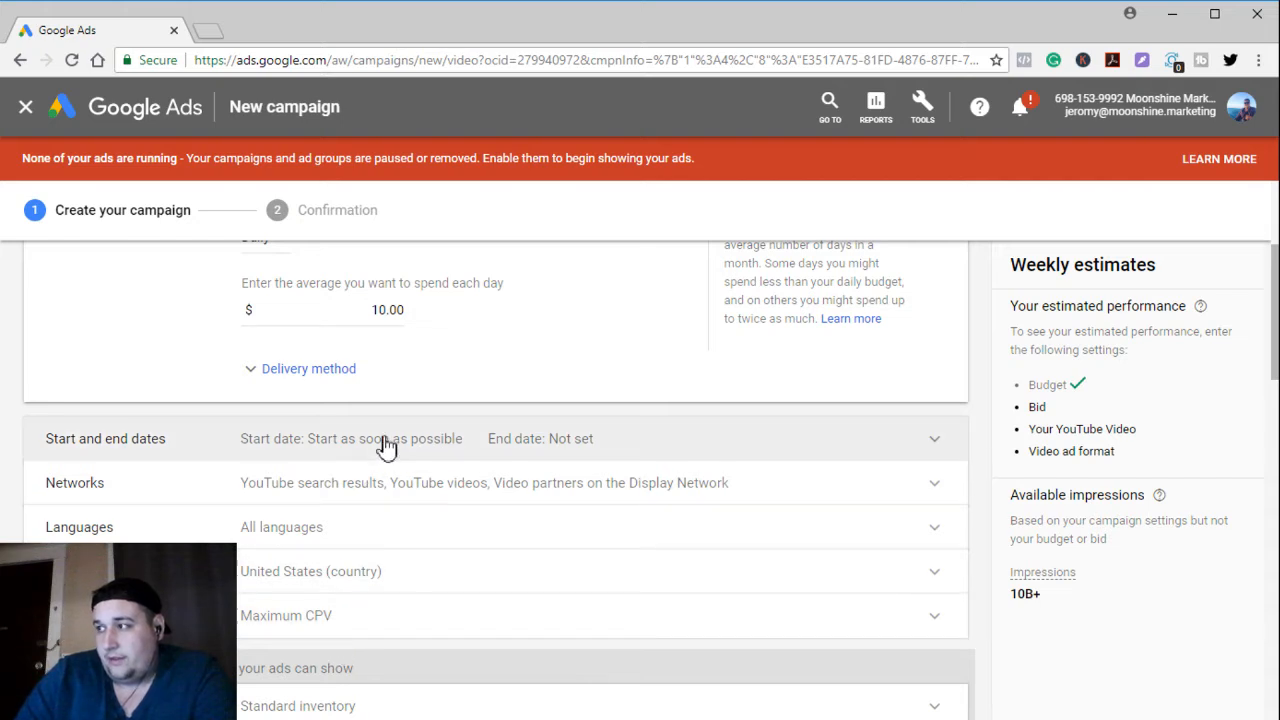
{"action": "left_click", "coordinate": [484, 503]}
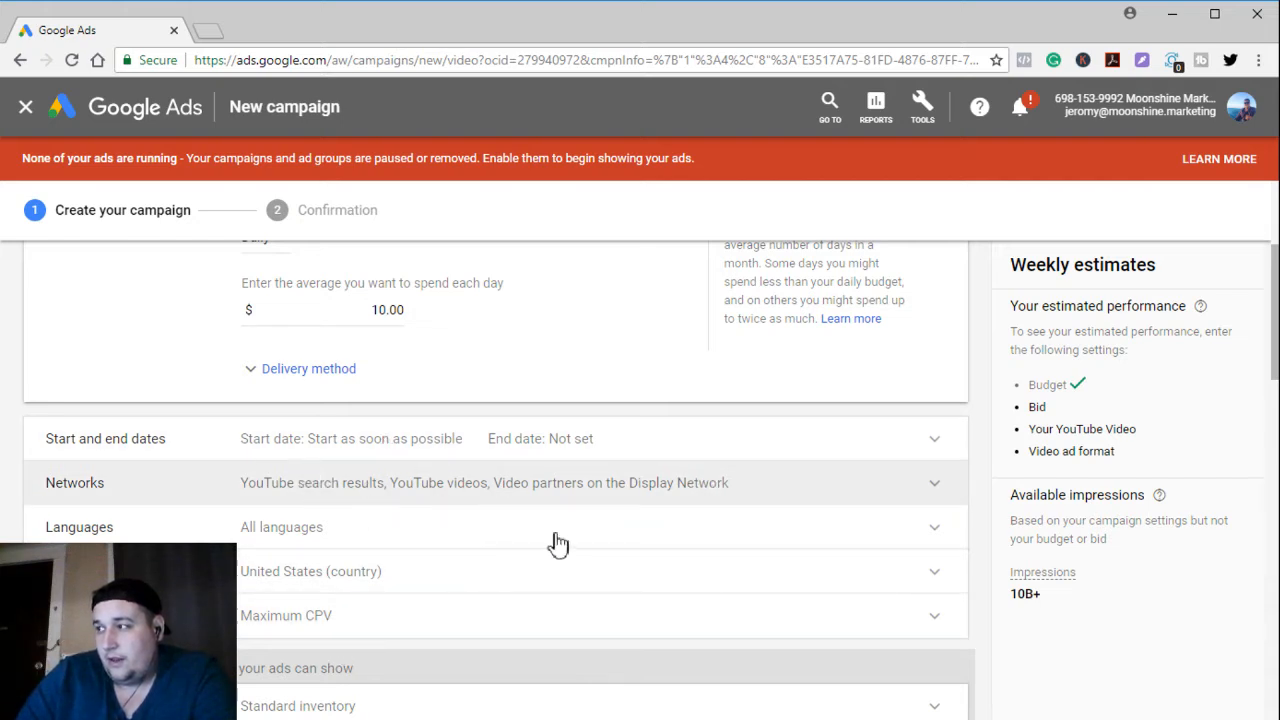
{"action": "scroll", "coordinate": [289, 526], "scroll_direction": "down", "scroll_amount": 1}
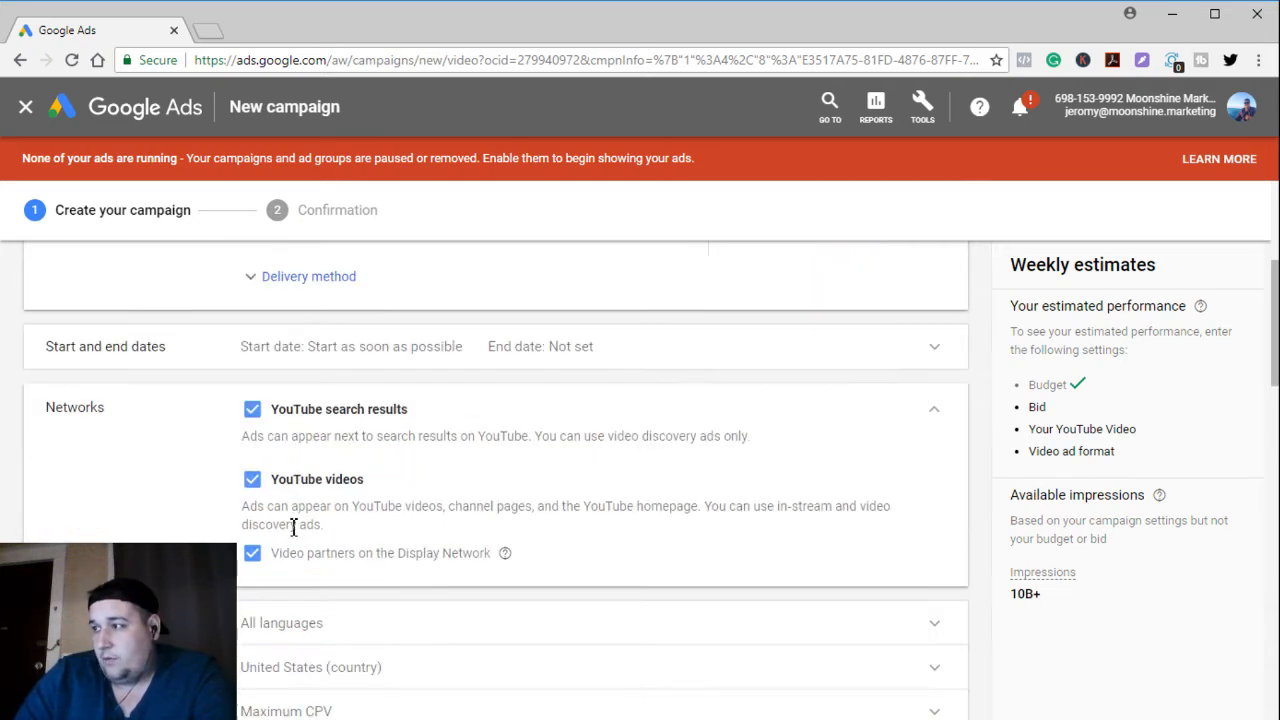
{"action": "left_click", "coordinate": [253, 556]}
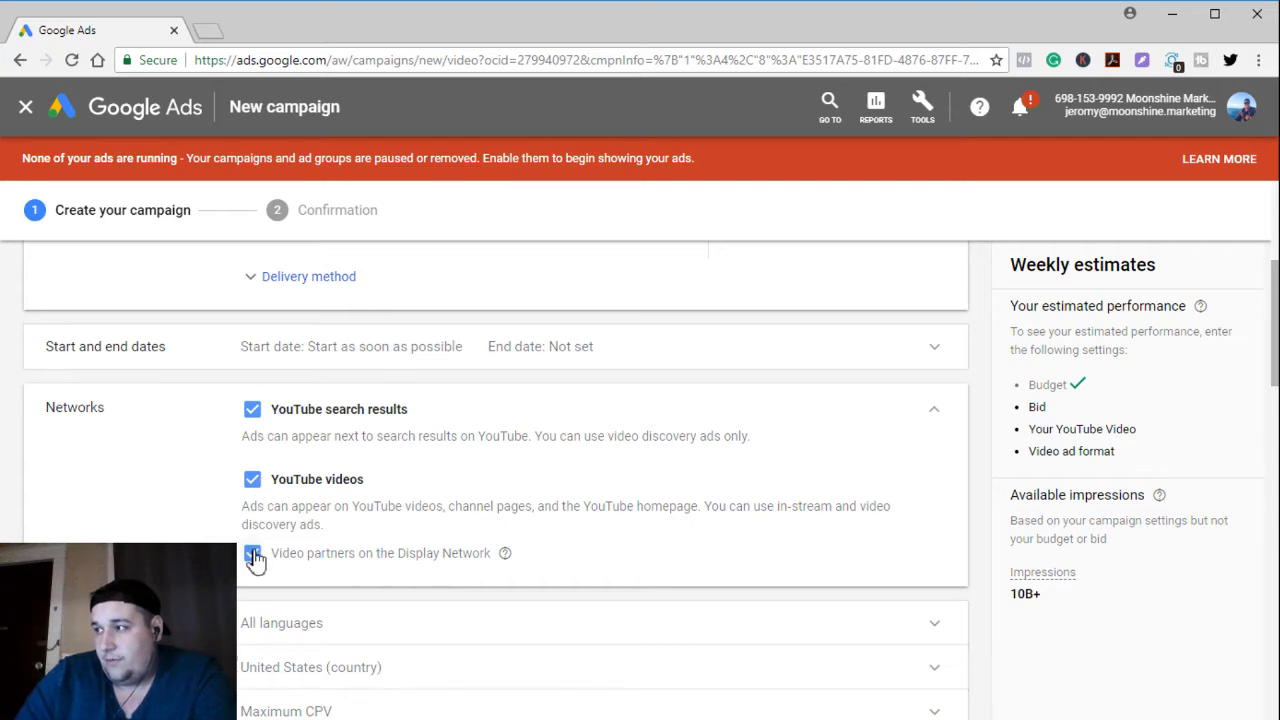
- Name the new ad group "Competitors"
{"action": "scroll", "coordinate": [245, 555], "scroll_direction": "down", "scroll_amount": 2}
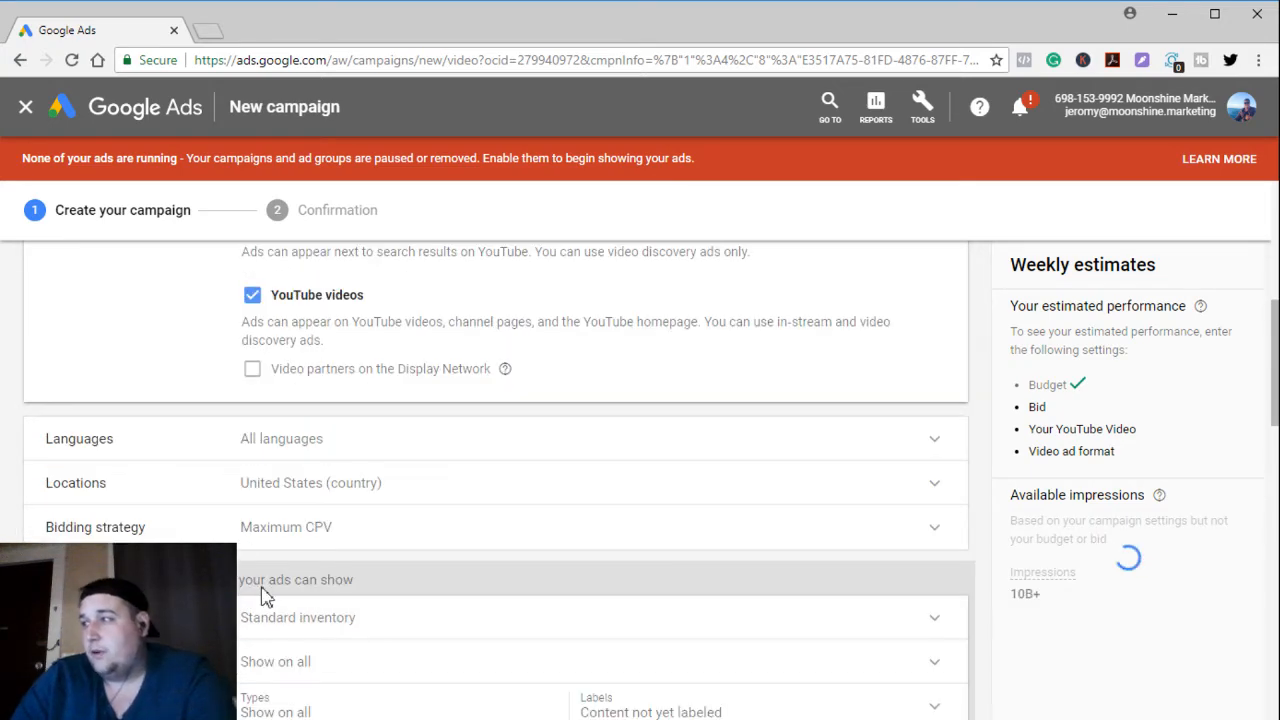
{"action": "scroll", "coordinate": [270, 594], "scroll_direction": "down", "scroll_amount": 2}
{"action": "scroll", "coordinate": [326, 500], "scroll_direction": "down", "scroll_amount": 2}
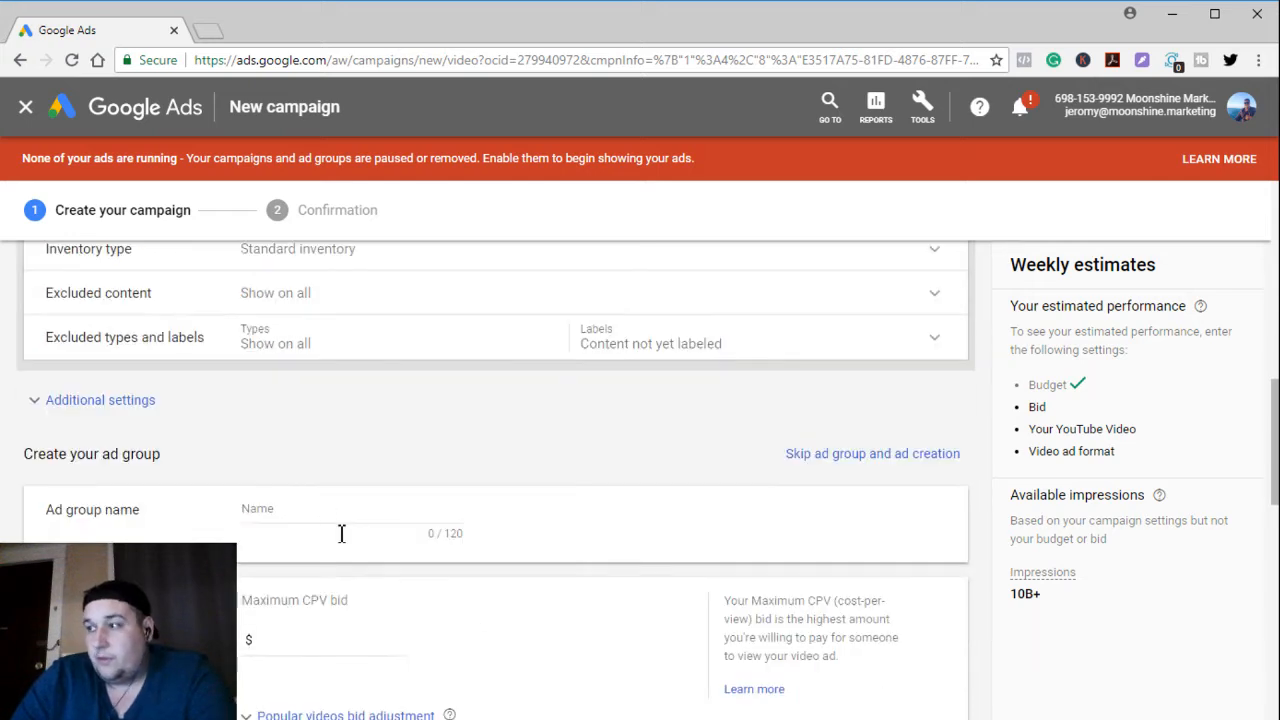
{"action": "left_click", "coordinate": [335, 510]}
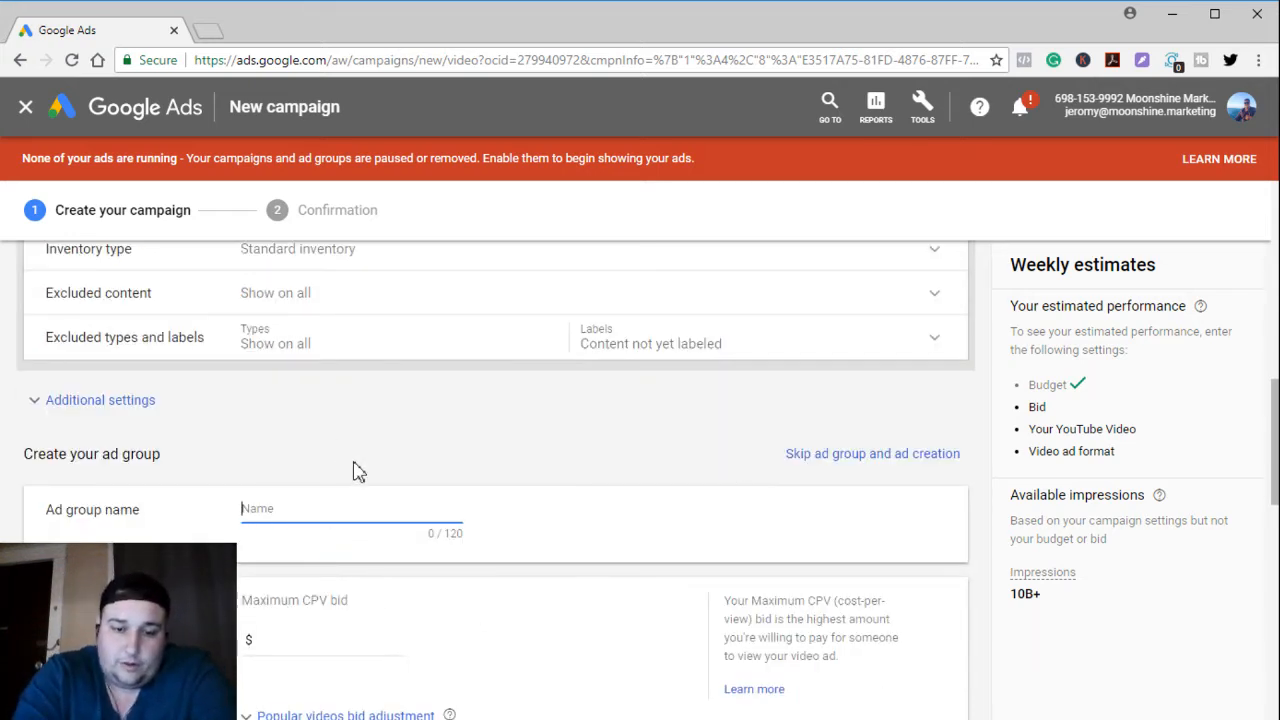
{"action": "type", "text": "Competi"}
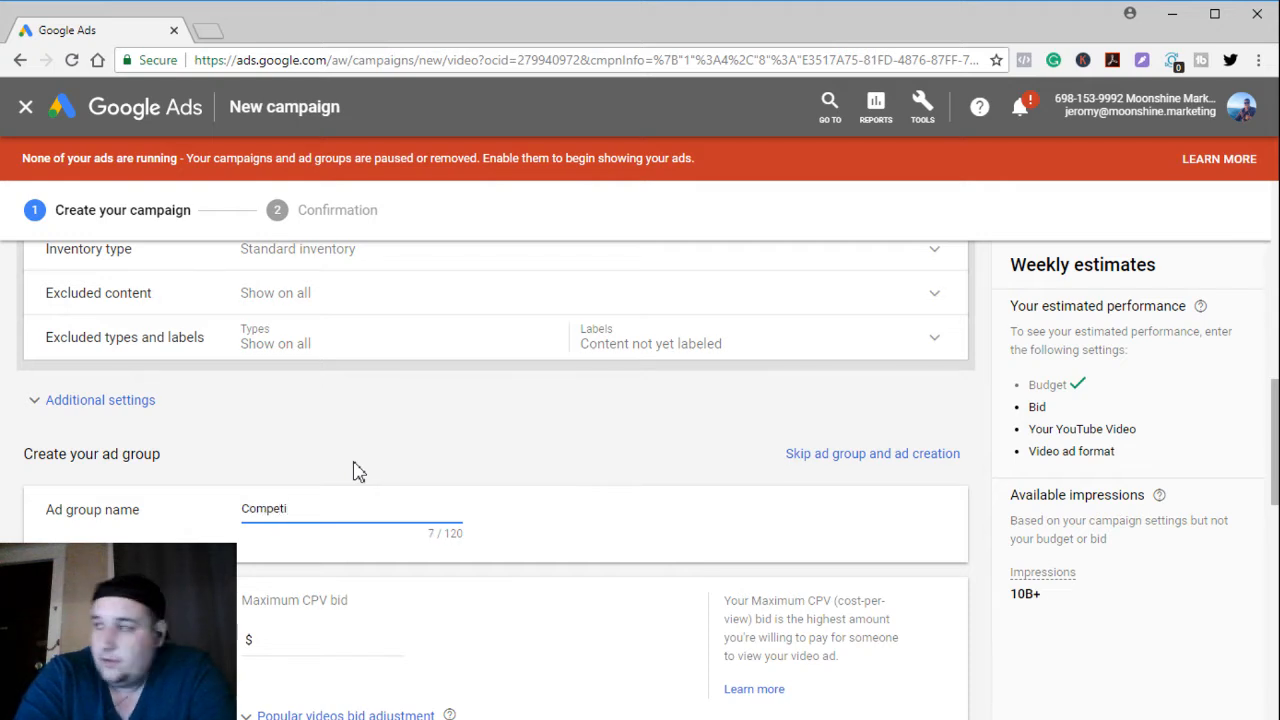
{"action": "type", "text": "tors"}
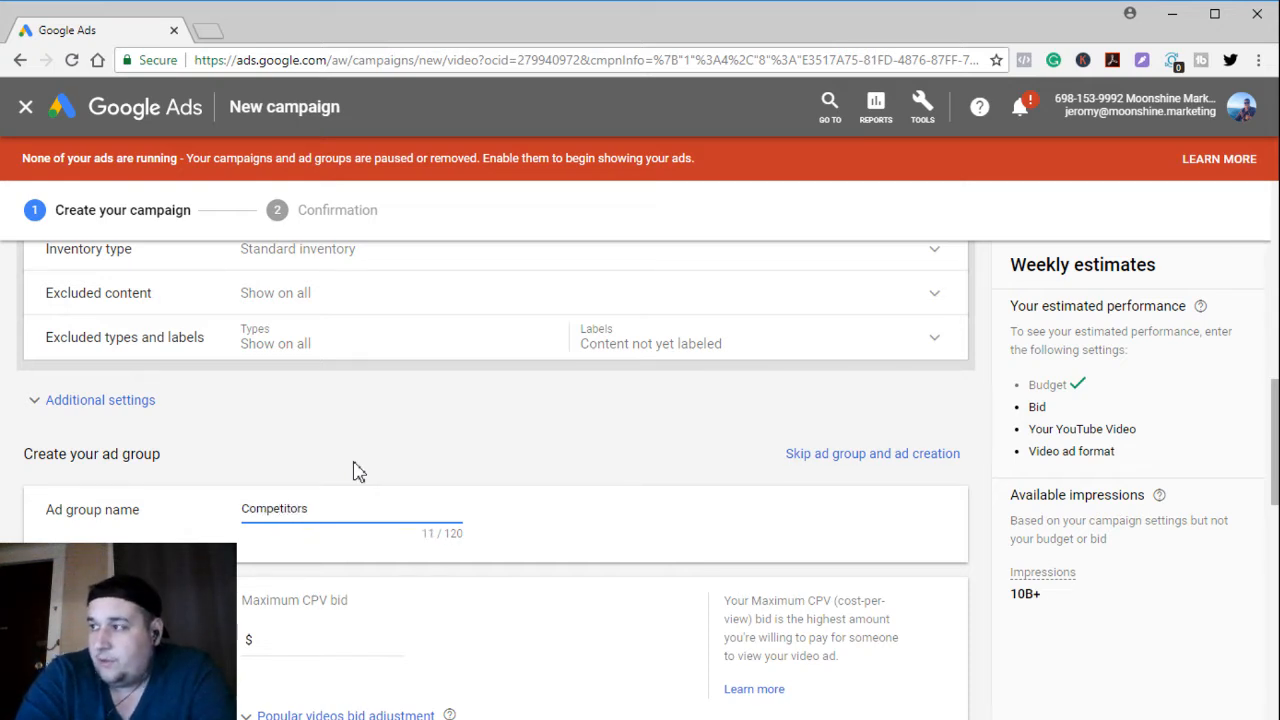
{"action": "left_click", "coordinate": [600, 490]}
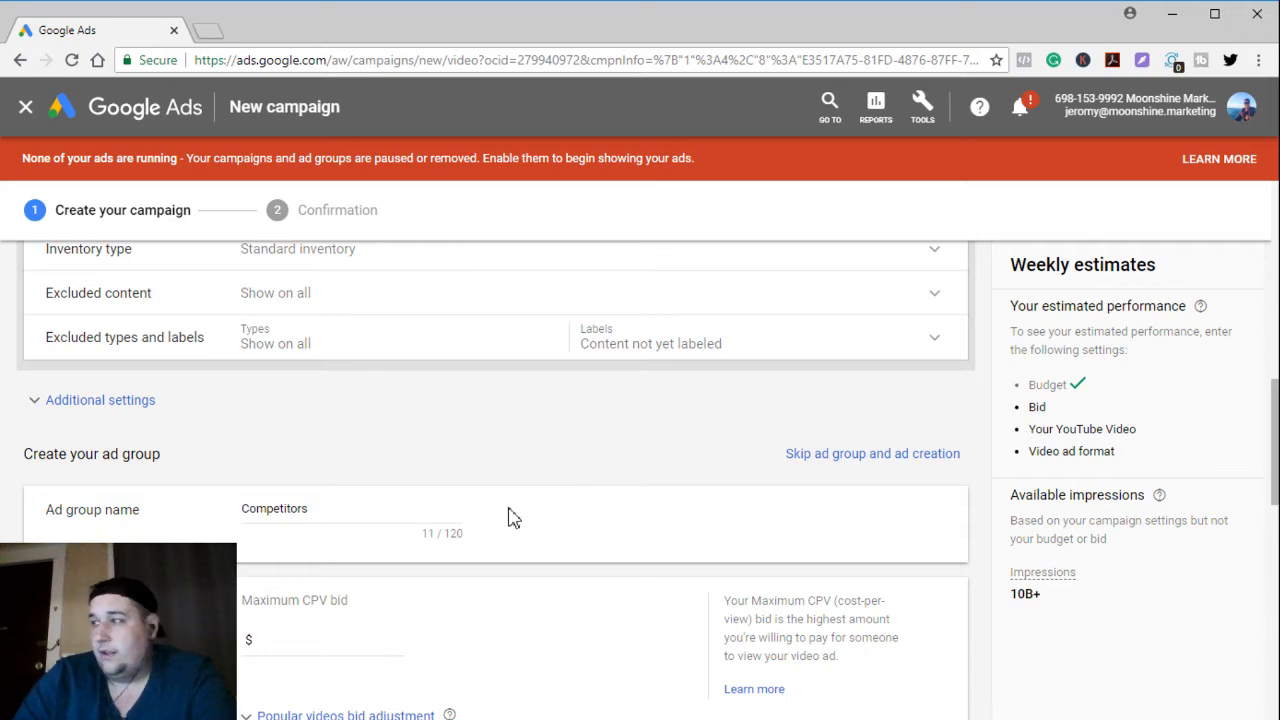
- Set the ad group's maximum CPV bid to $0.05
{"action": "scroll", "coordinate": [480, 490], "scroll_direction": "down", "scroll_amount": 4}
{"action": "scroll", "coordinate": [443, 466], "scroll_direction": "up", "scroll_amount": 2}
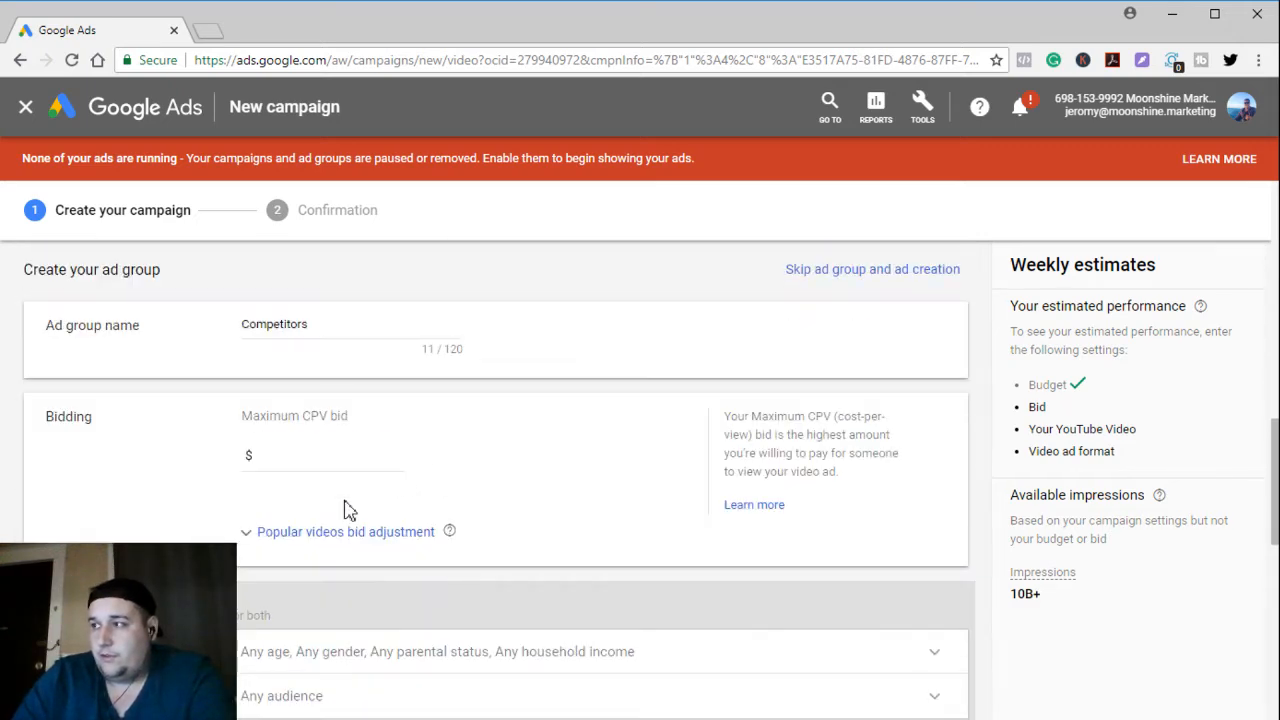
{"action": "left_click", "coordinate": [286, 462]}
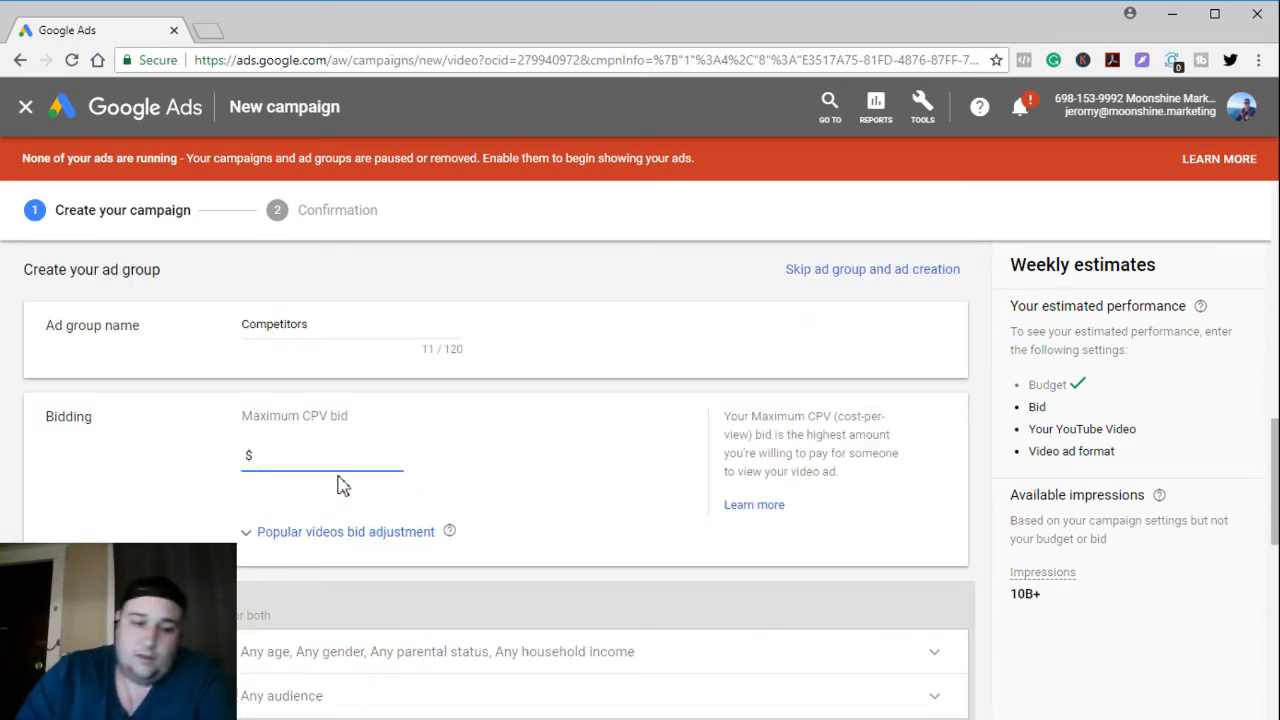
{"action": "type", "text": "0"}
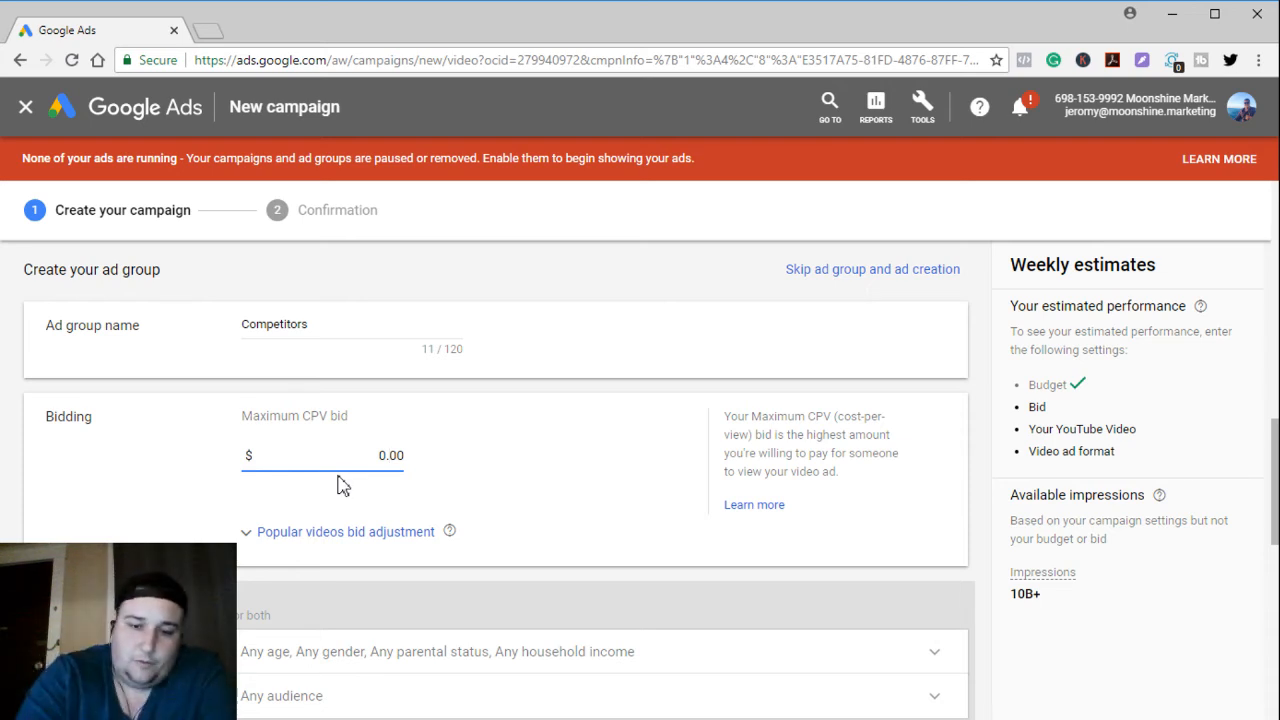
{"action": "key", "text": "Delete"}
{"action": "type", "text": "5"}
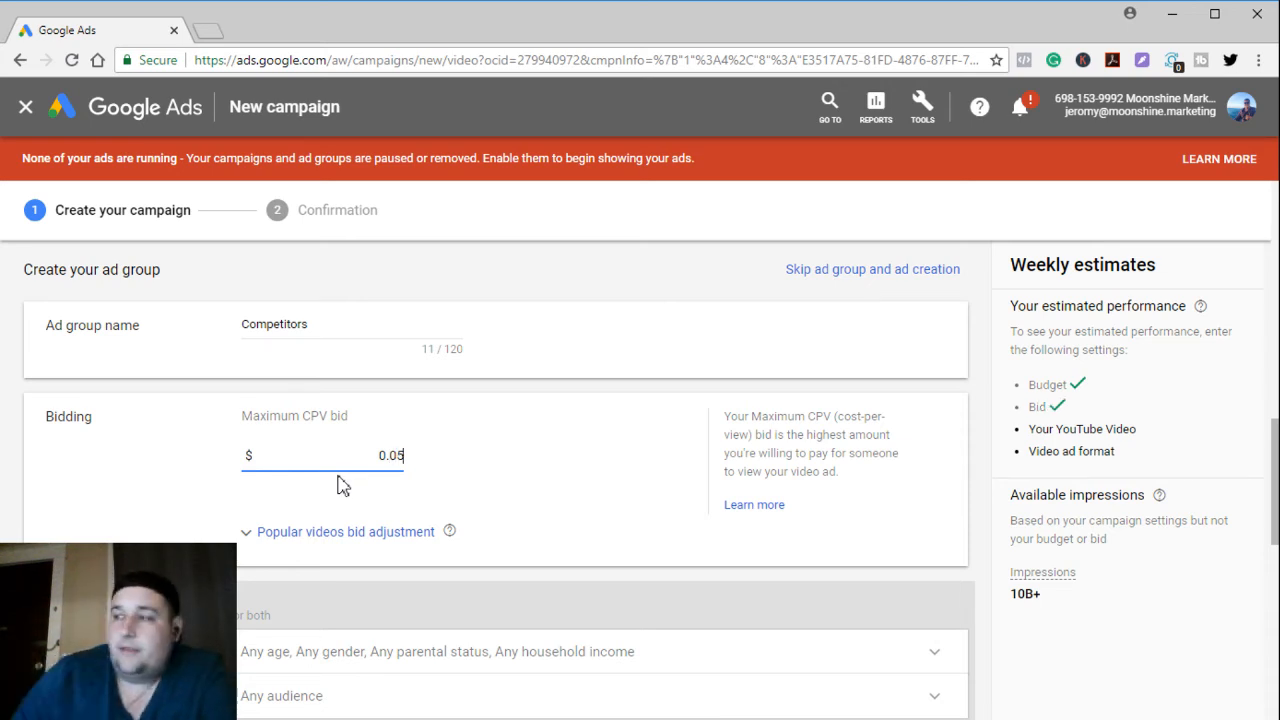
{"action": "left_click", "coordinate": [643, 408]}
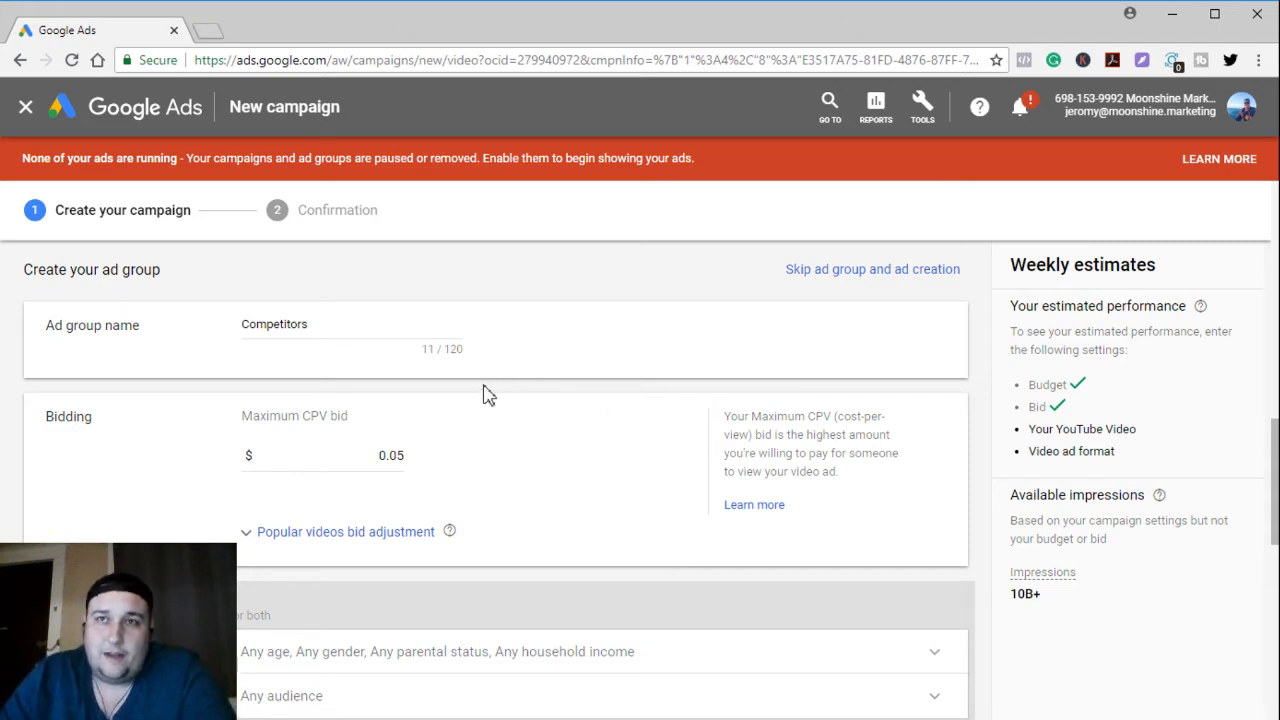
- Set the popular videos bid adjustment for the ad group to 50%
{"action": "scroll", "coordinate": [485, 395], "scroll_direction": "down", "scroll_amount": 3}
{"action": "scroll", "coordinate": [486, 414], "scroll_direction": "up", "scroll_amount": 2}
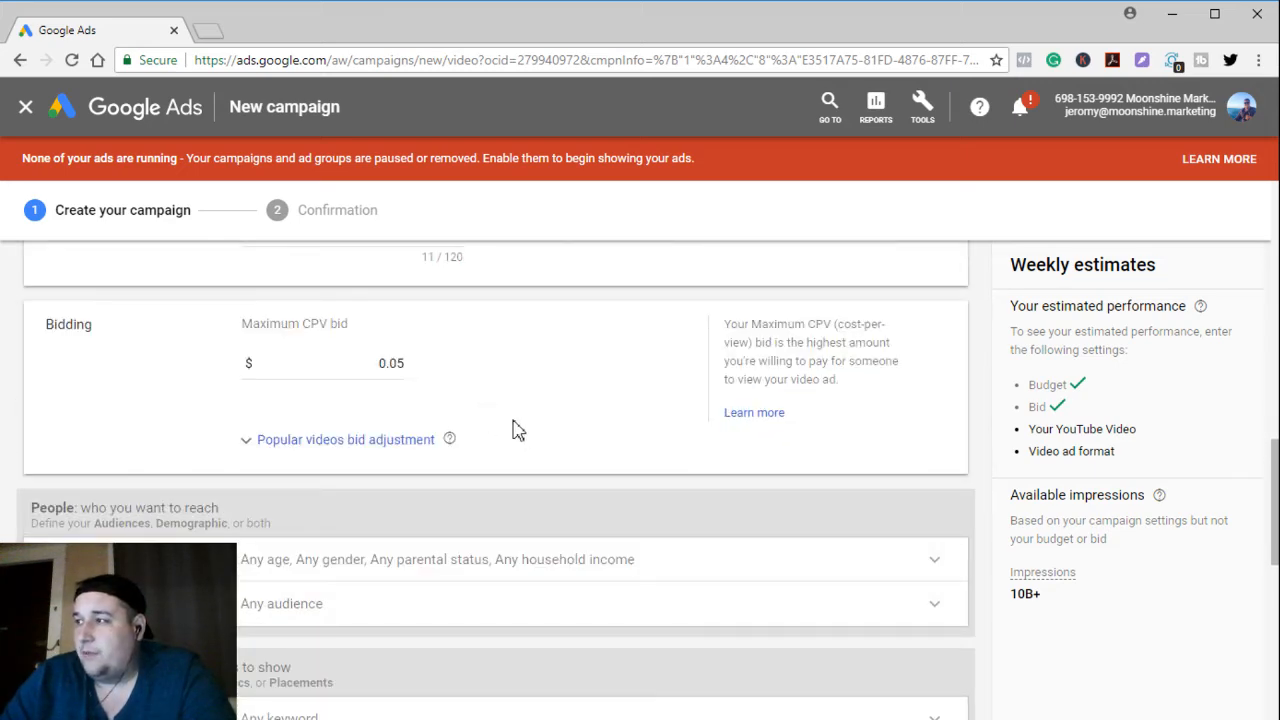
{"action": "left_click_drag", "start_coordinate": [251, 323], "coordinate": [387, 331]}
{"action": "left_click", "coordinate": [338, 323]}
{"action": "left_click", "coordinate": [331, 323]}
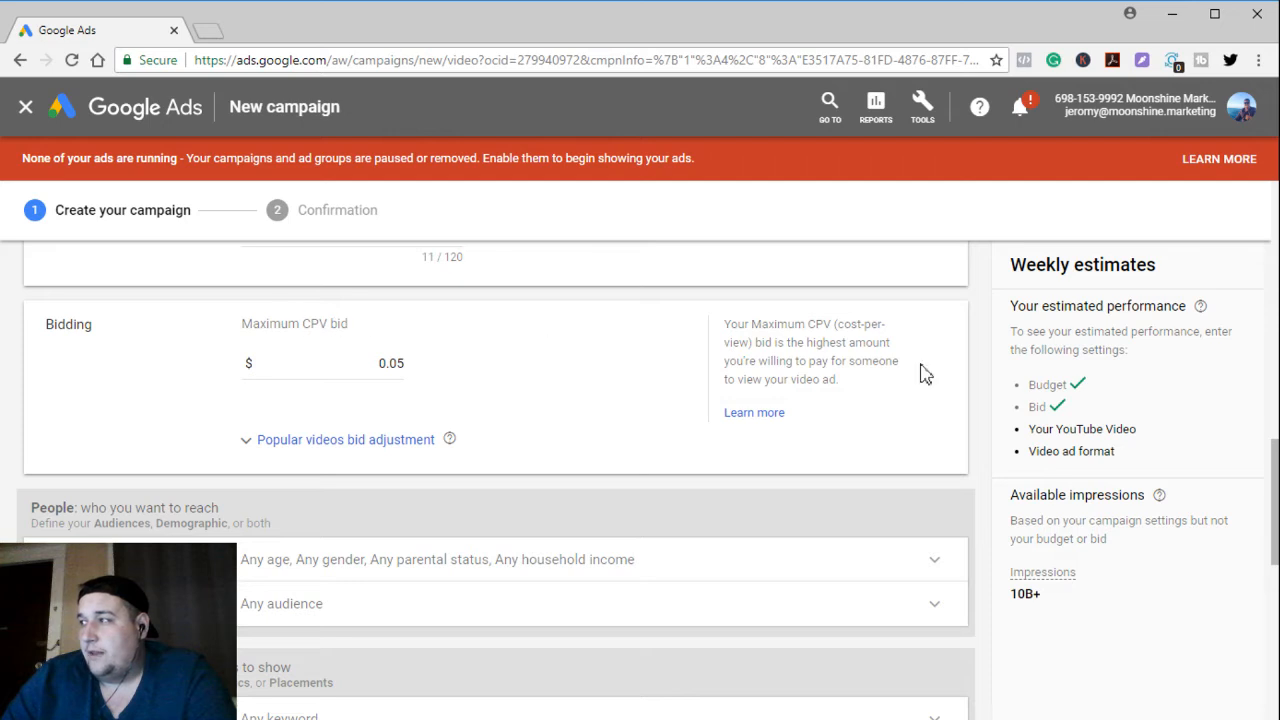
{"action": "left_click", "coordinate": [243, 450]}
{"action": "left_click", "coordinate": [319, 484]}
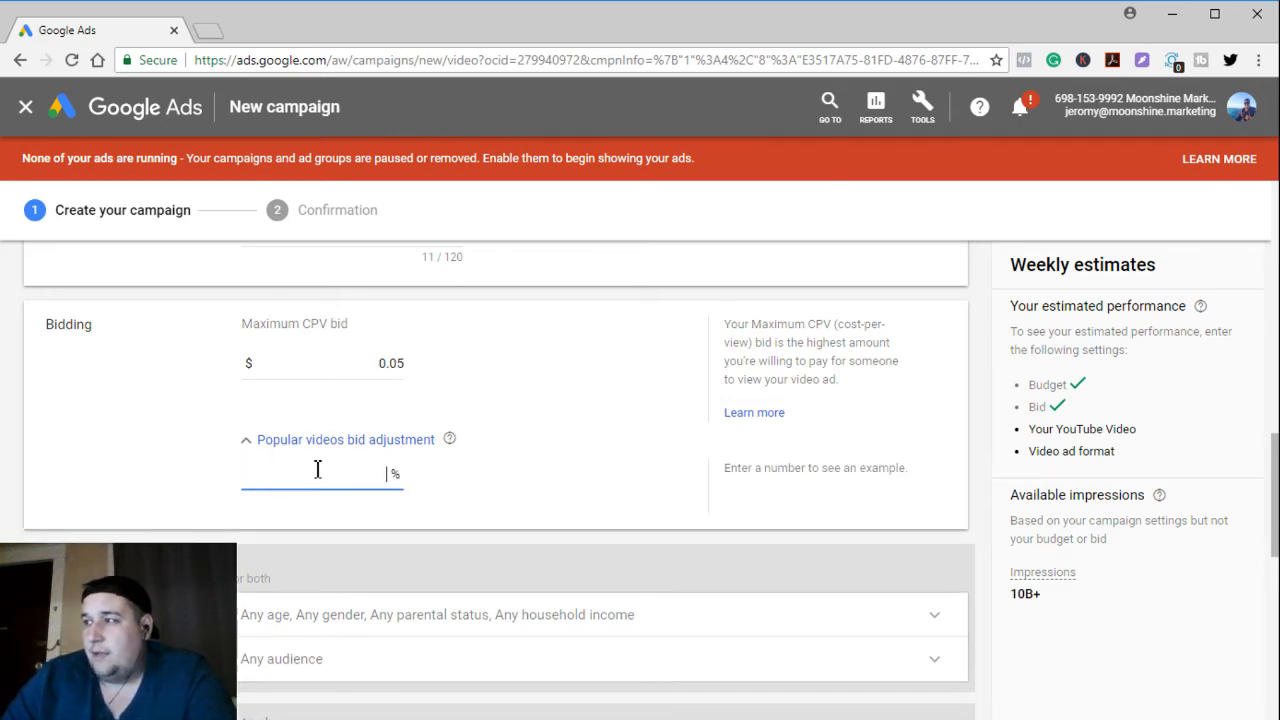
{"action": "type", "text": "50"}
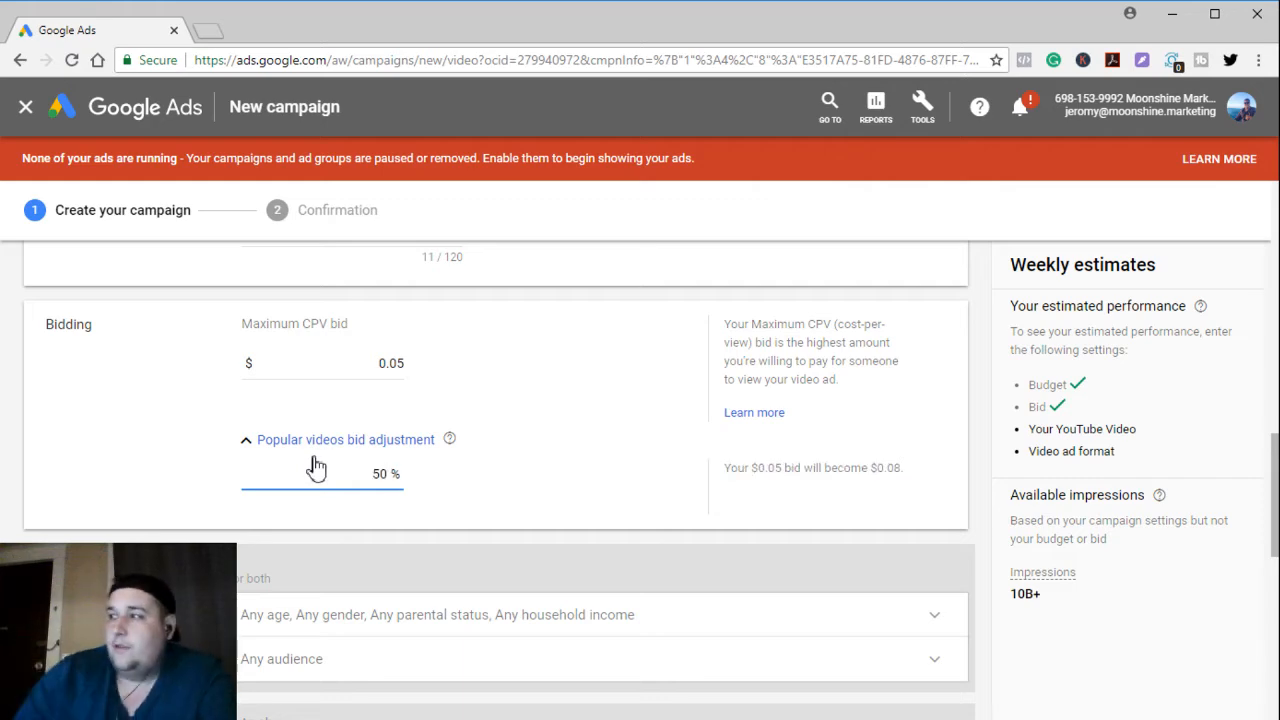
{"action": "left_click", "coordinate": [630, 432]}
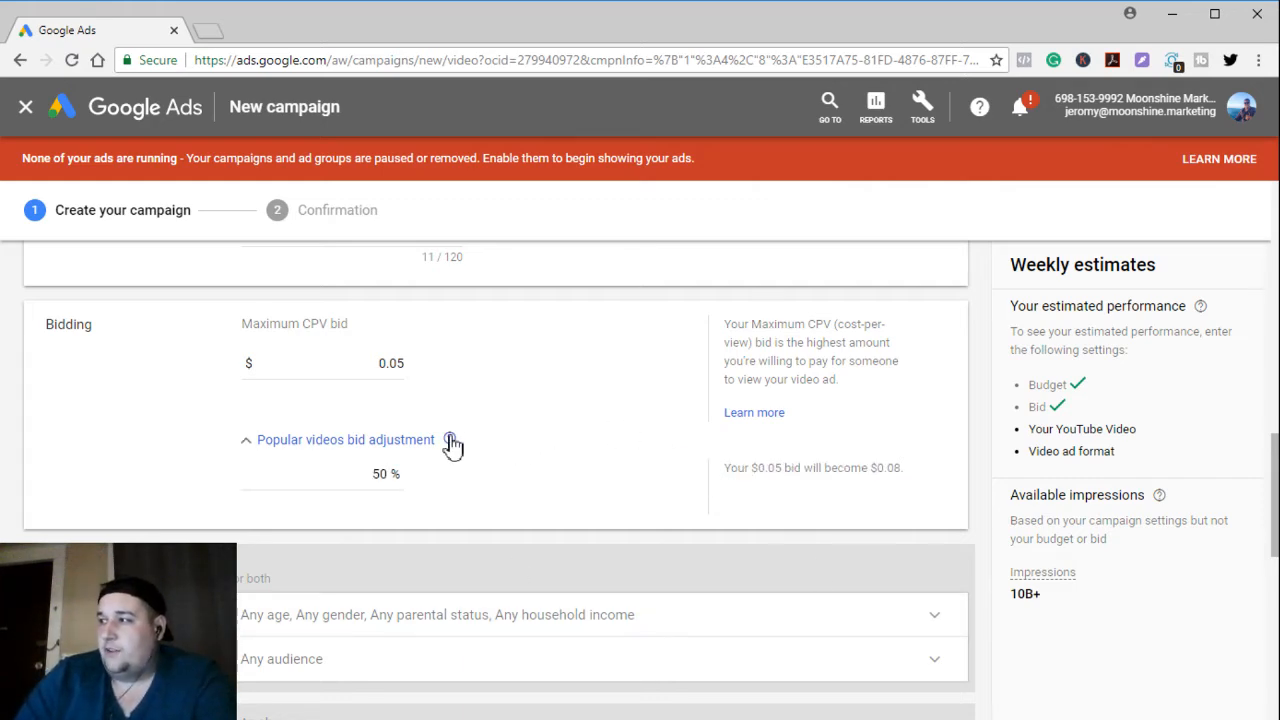
{"action": "mouse_move", "coordinate": [450, 442]}
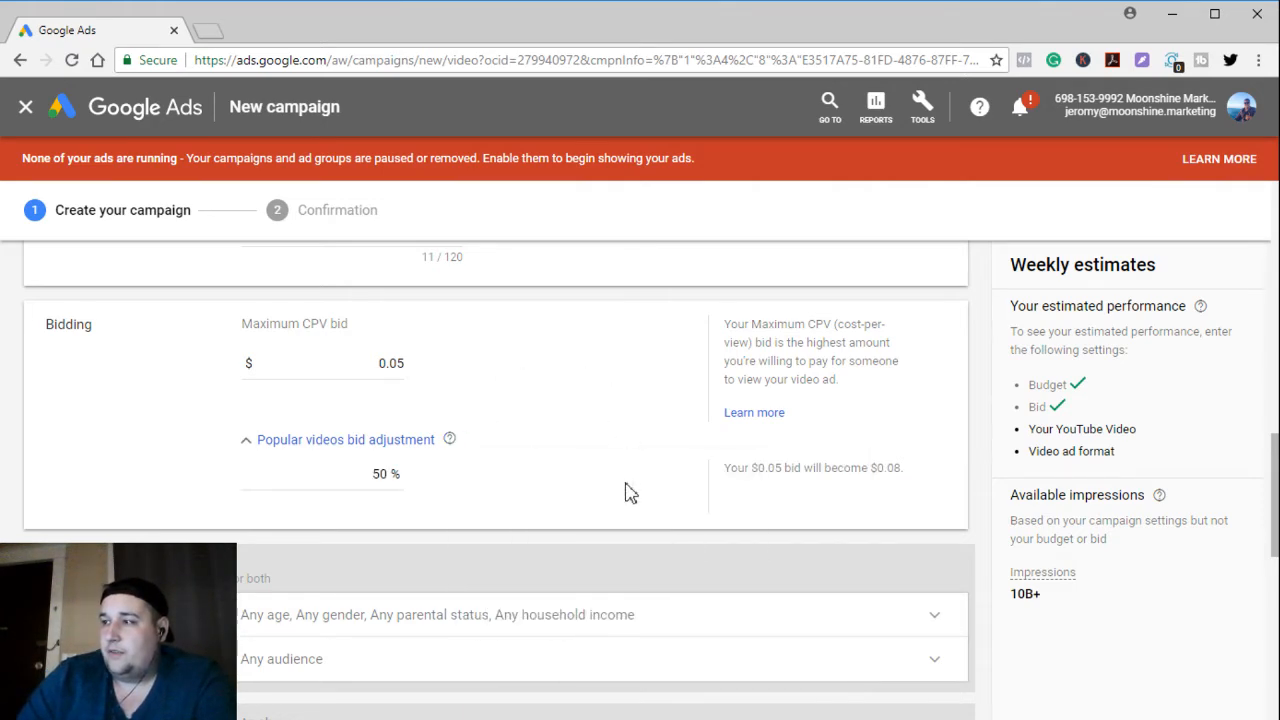
- Expand the ad group's audience targeting and review the interest, research and remarketing audience categories
{"action": "scroll", "coordinate": [600, 498], "scroll_direction": "down", "scroll_amount": 1}
{"action": "scroll", "coordinate": [508, 531], "scroll_direction": "down", "scroll_amount": 2}
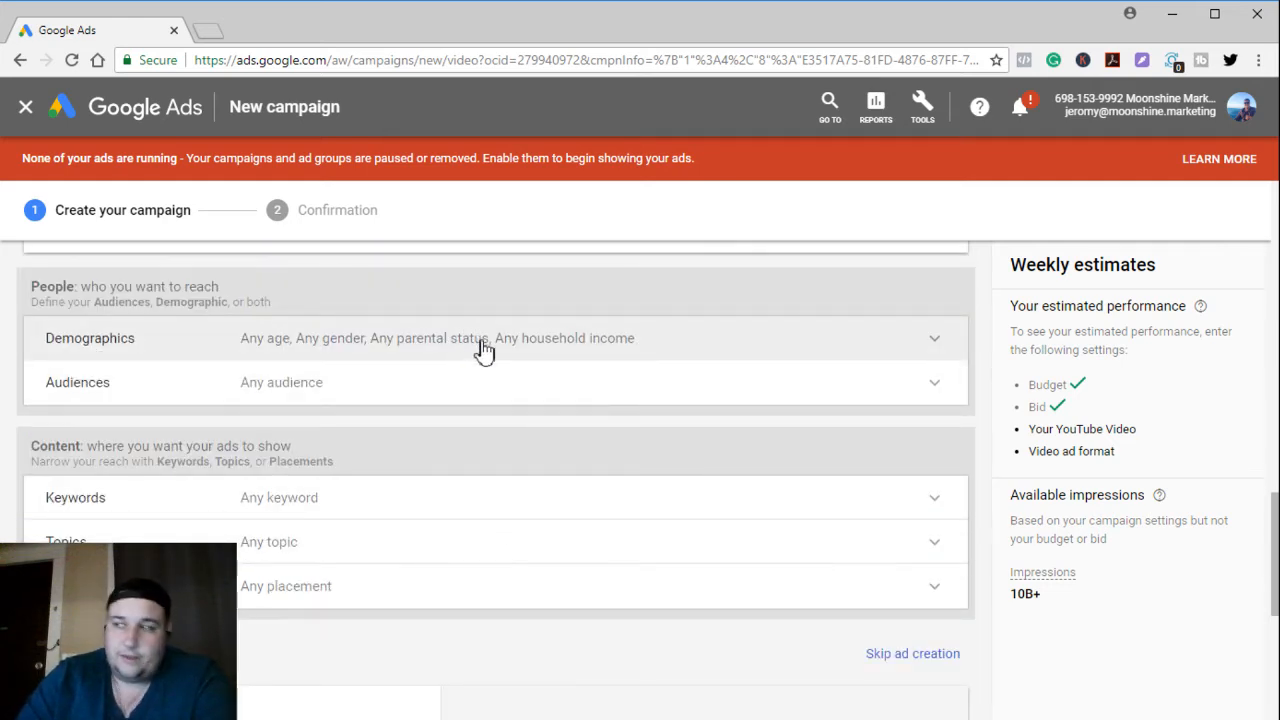
{"action": "left_click", "coordinate": [430, 390]}
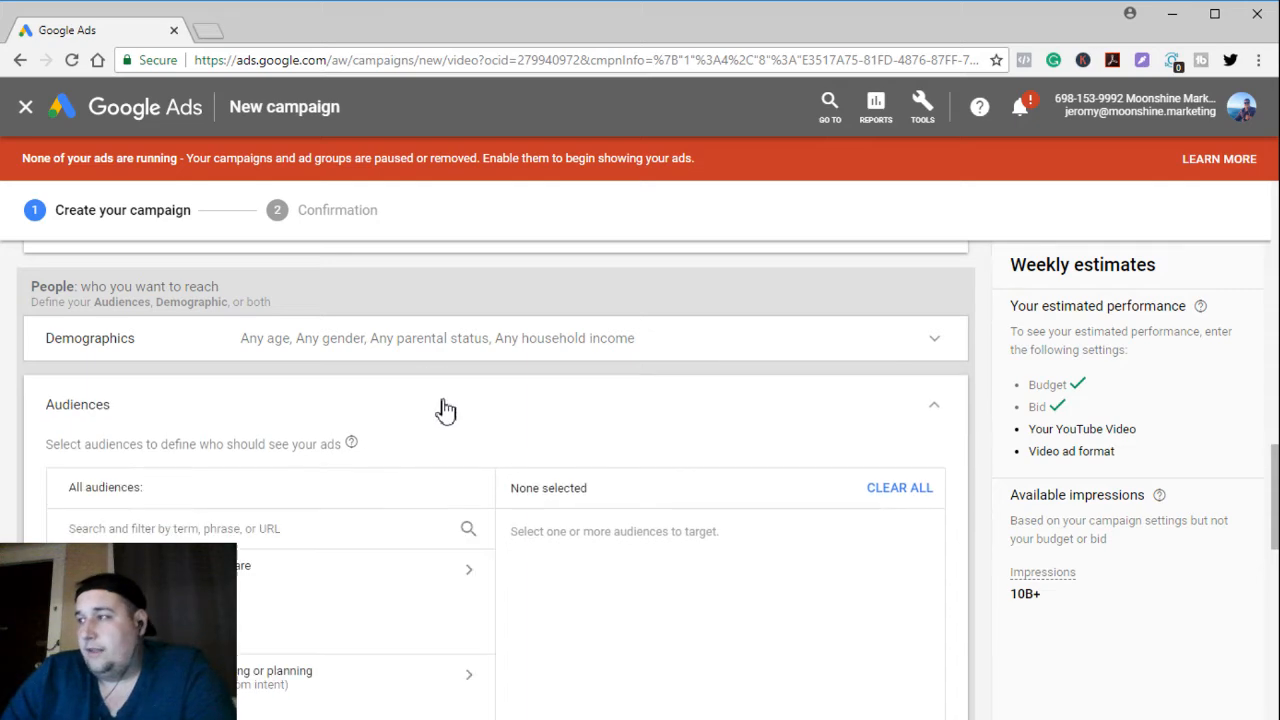
{"action": "scroll", "coordinate": [430, 405], "scroll_direction": "down", "scroll_amount": 5}
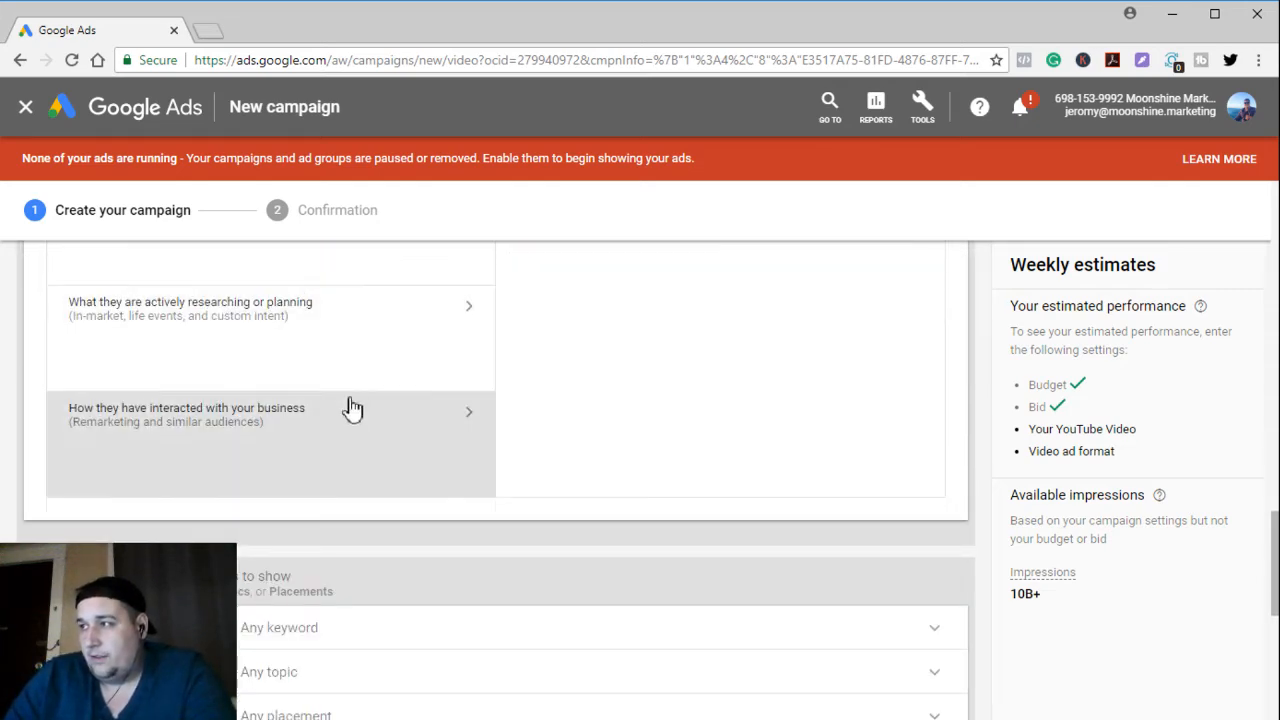
{"action": "scroll", "coordinate": [349, 409], "scroll_direction": "up", "scroll_amount": 3}
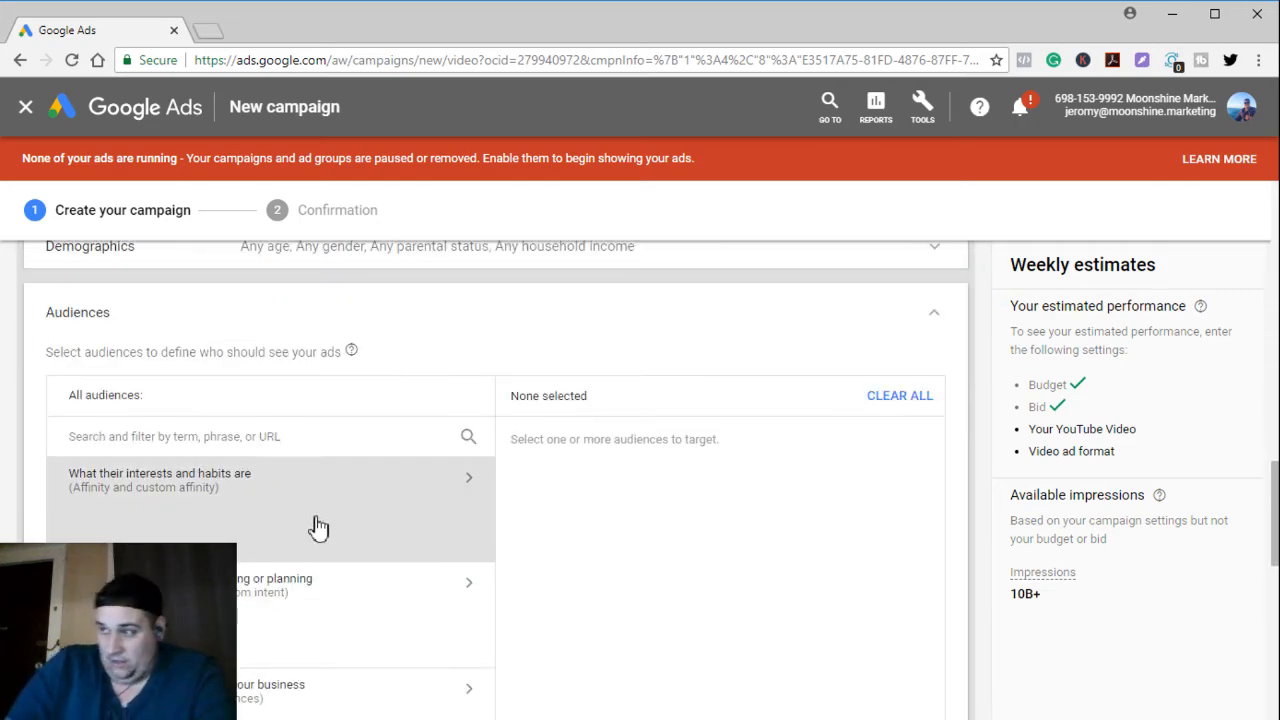
{"action": "scroll", "coordinate": [317, 526], "scroll_direction": "down", "scroll_amount": 1}
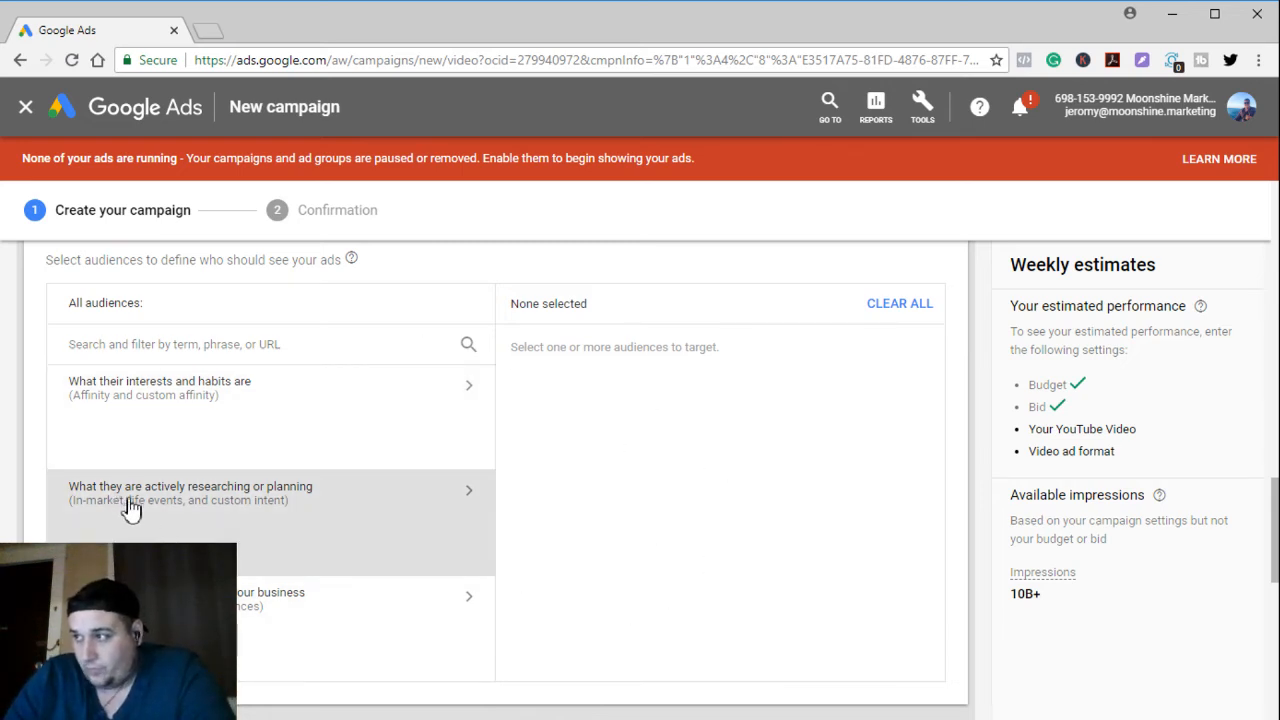
- Add the keyword "+thumbtack +pro +login" to the ad group's content targeting
{"action": "scroll", "coordinate": [52, 507], "scroll_direction": "down", "scroll_amount": 3}
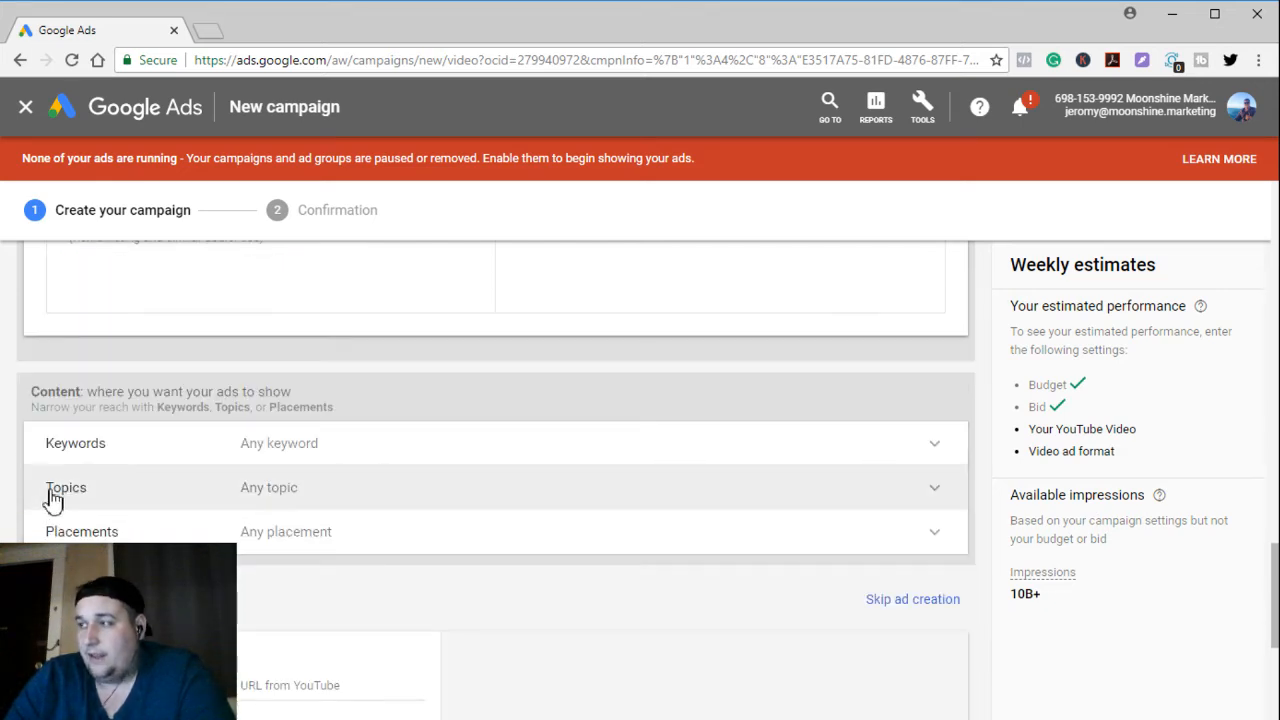
{"action": "left_click", "coordinate": [270, 457]}
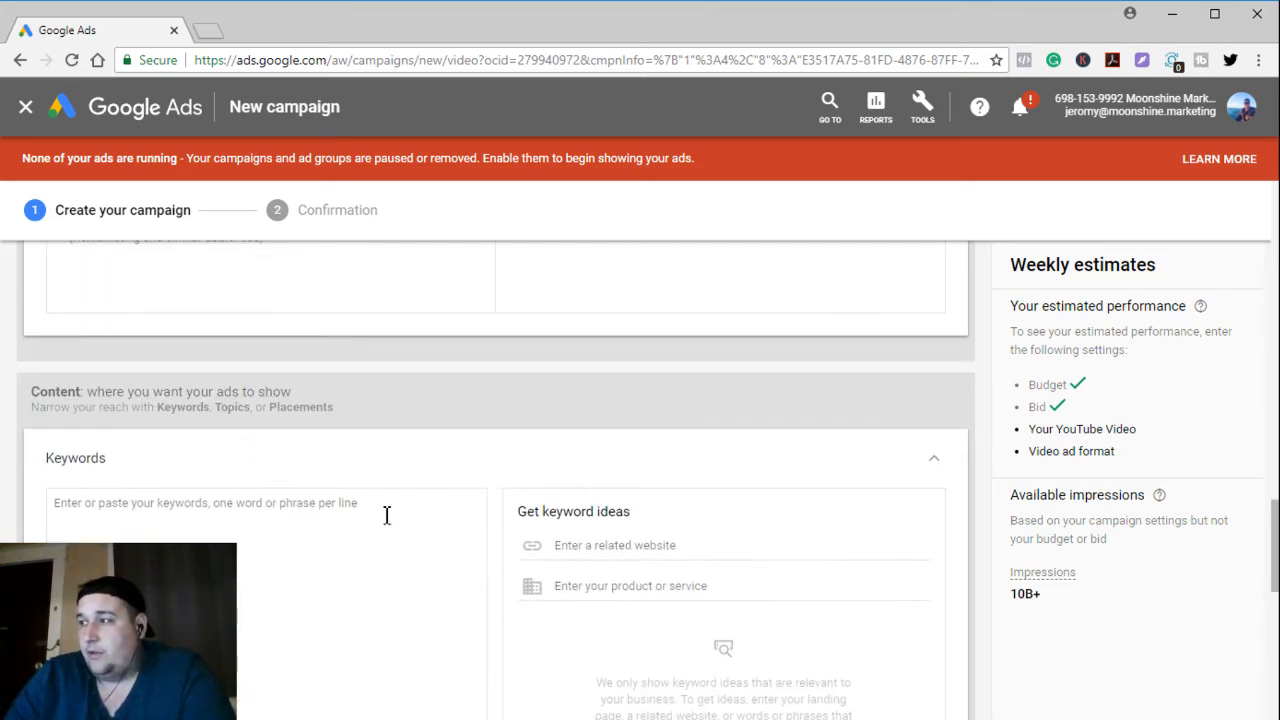
{"action": "left_click", "coordinate": [275, 530]}
{"action": "scroll", "coordinate": [203, 520], "scroll_direction": "down", "scroll_amount": 1}
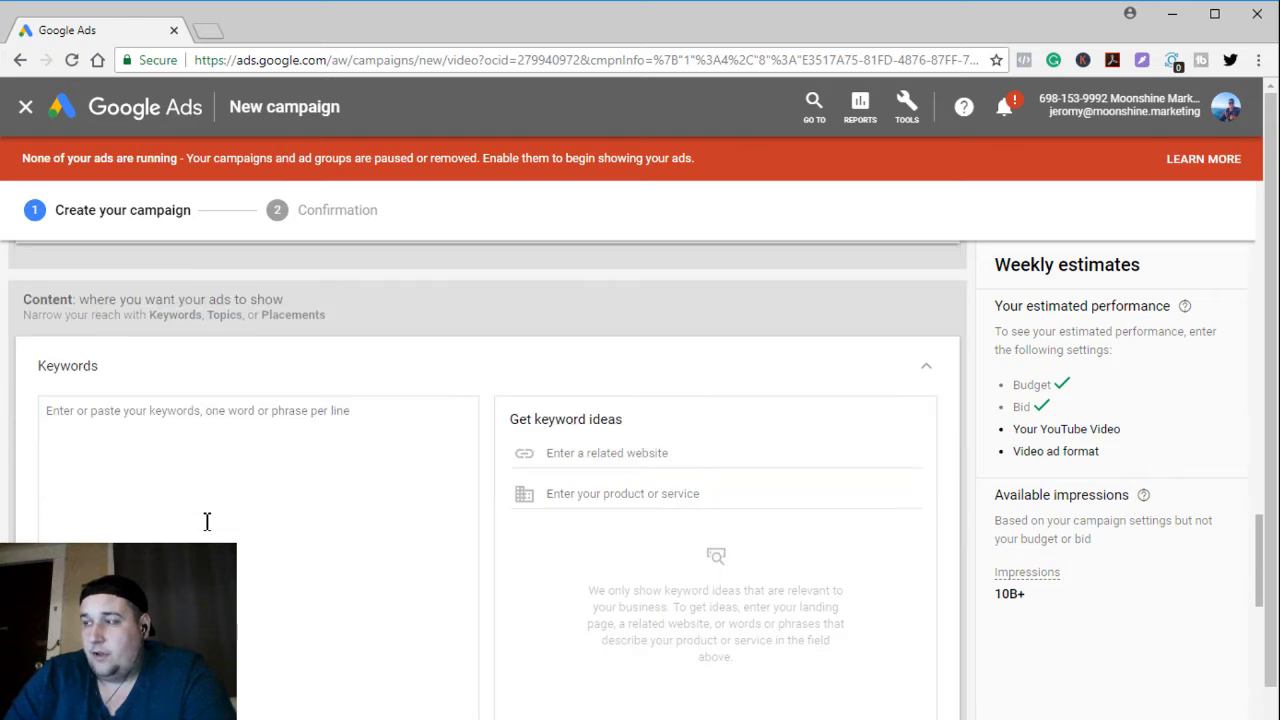
{"action": "scroll", "coordinate": [214, 508], "scroll_direction": "down", "scroll_amount": 1}
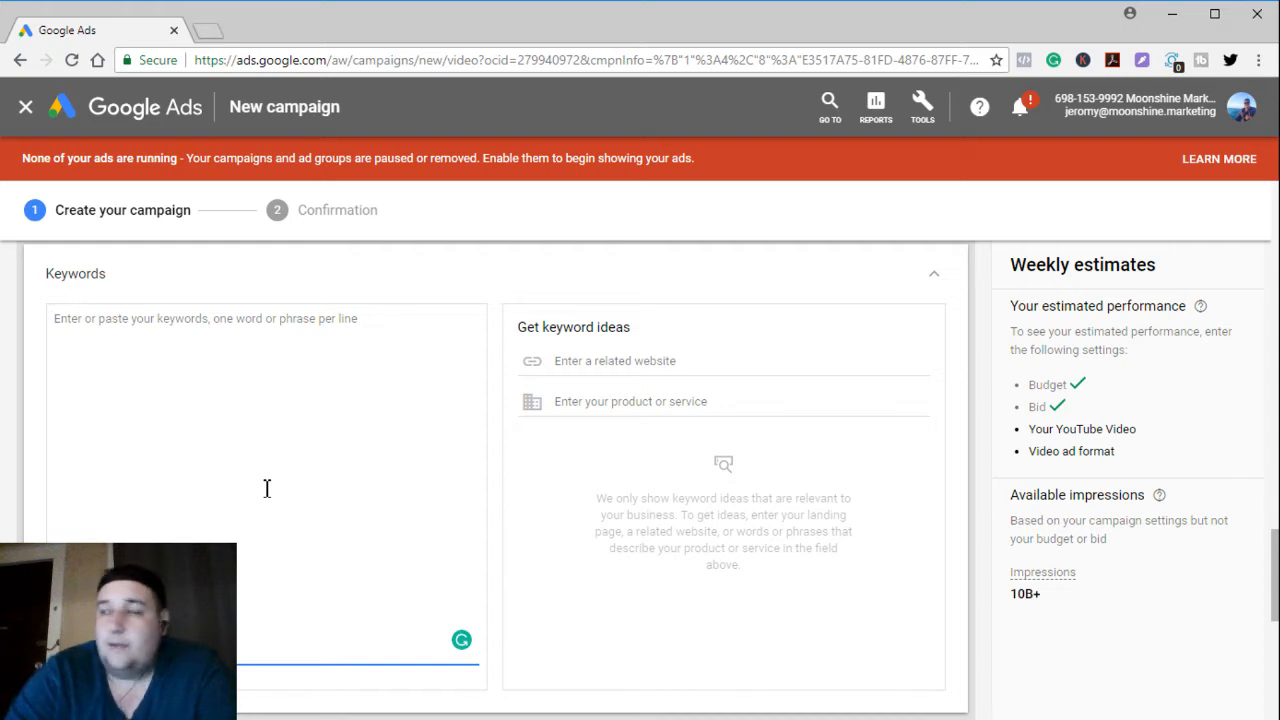
{"action": "type", "text": "+"}
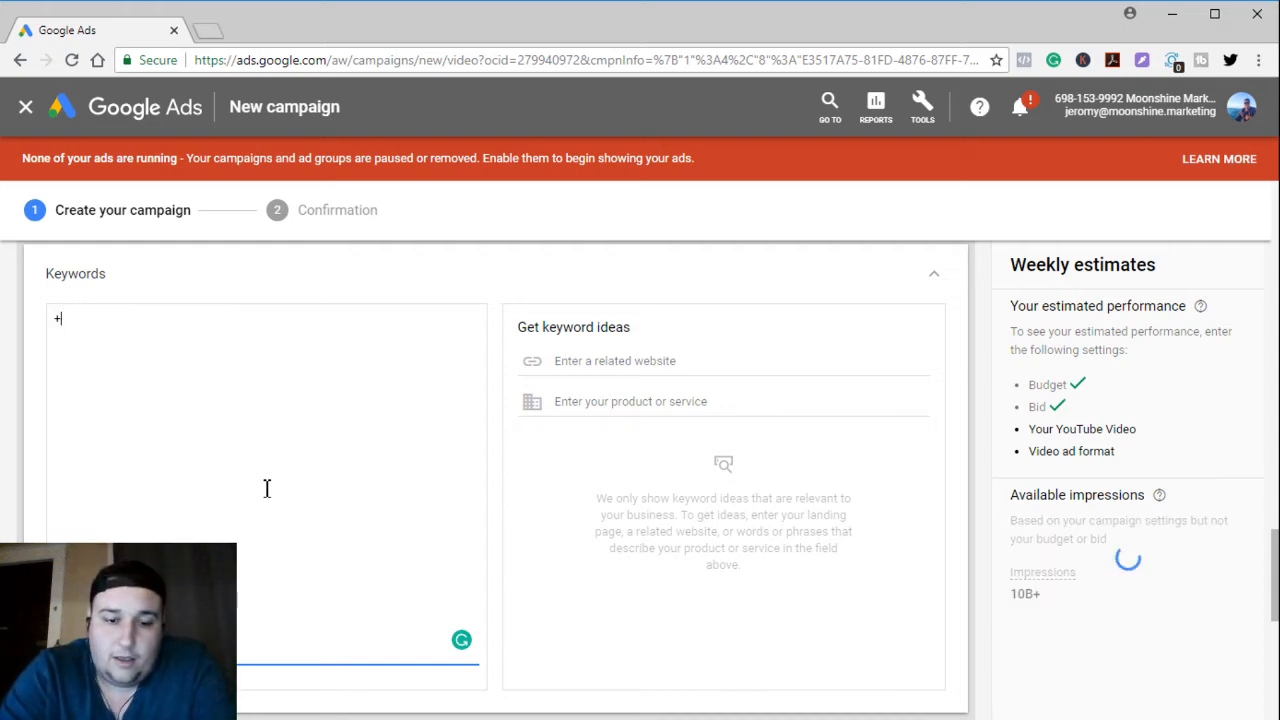
{"action": "type", "text": "thumbt"}
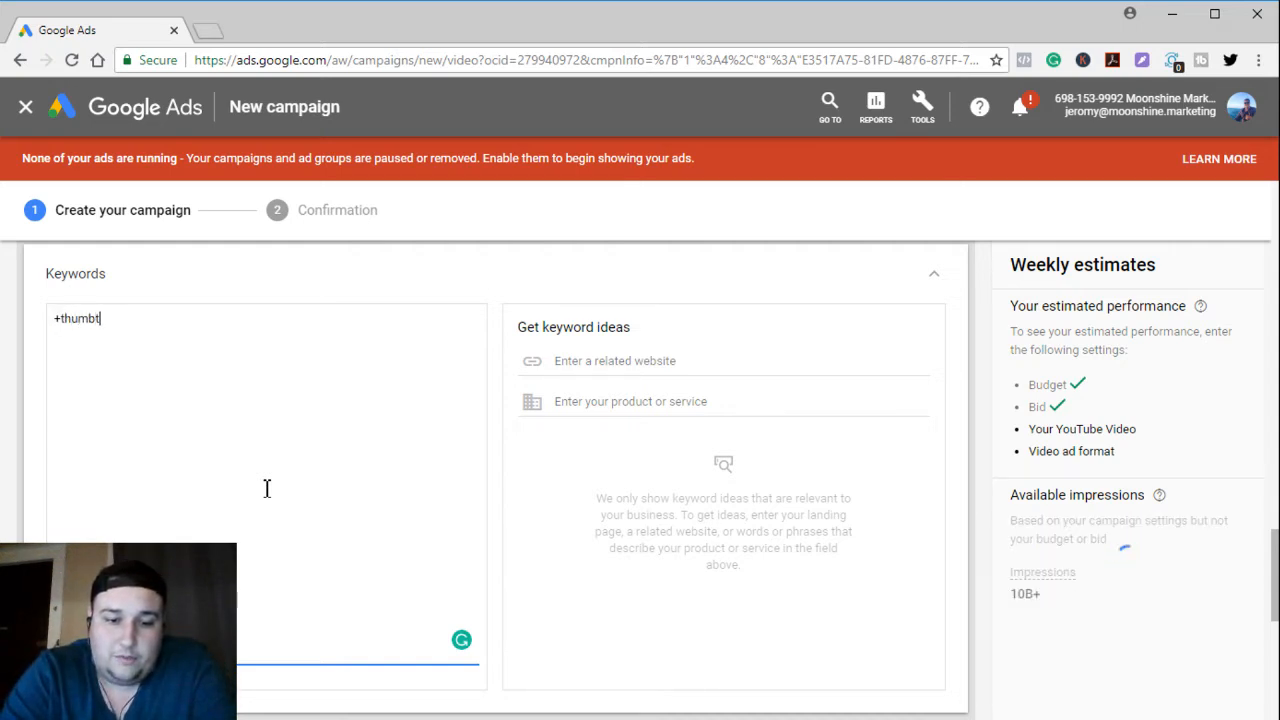
{"action": "type", "text": "ack +p"}
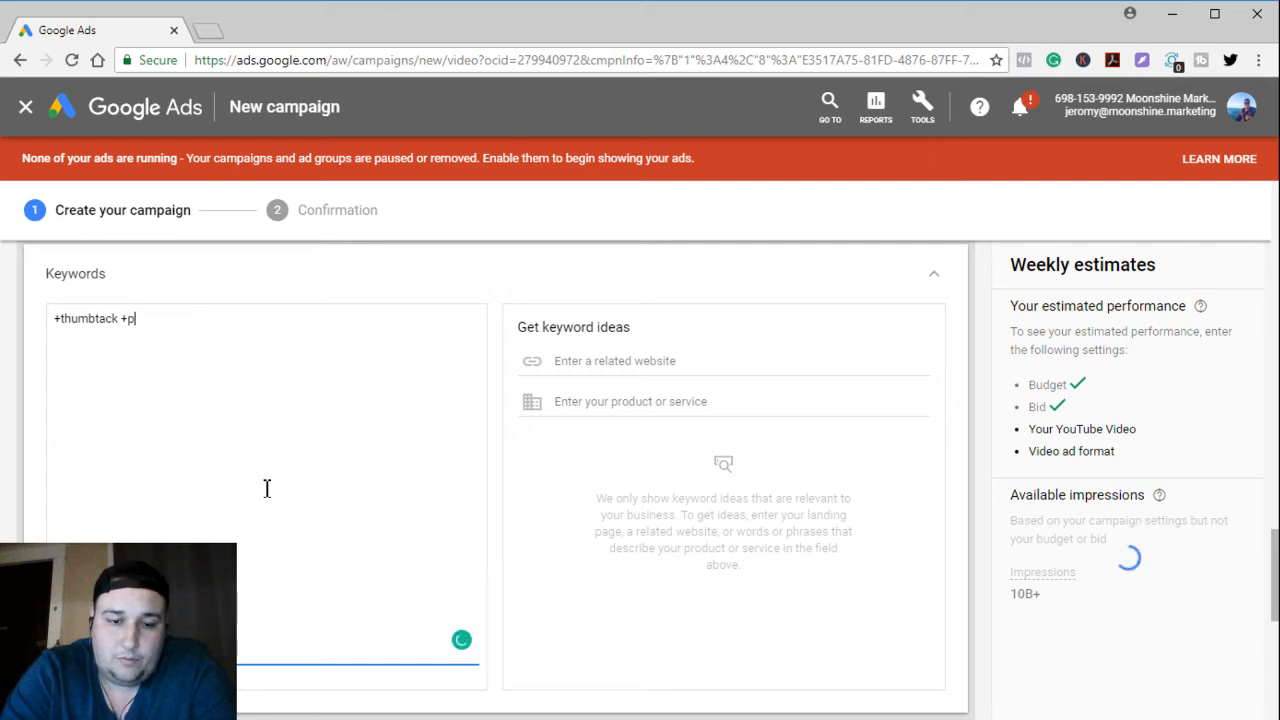
{"action": "type", "text": "ro +"}
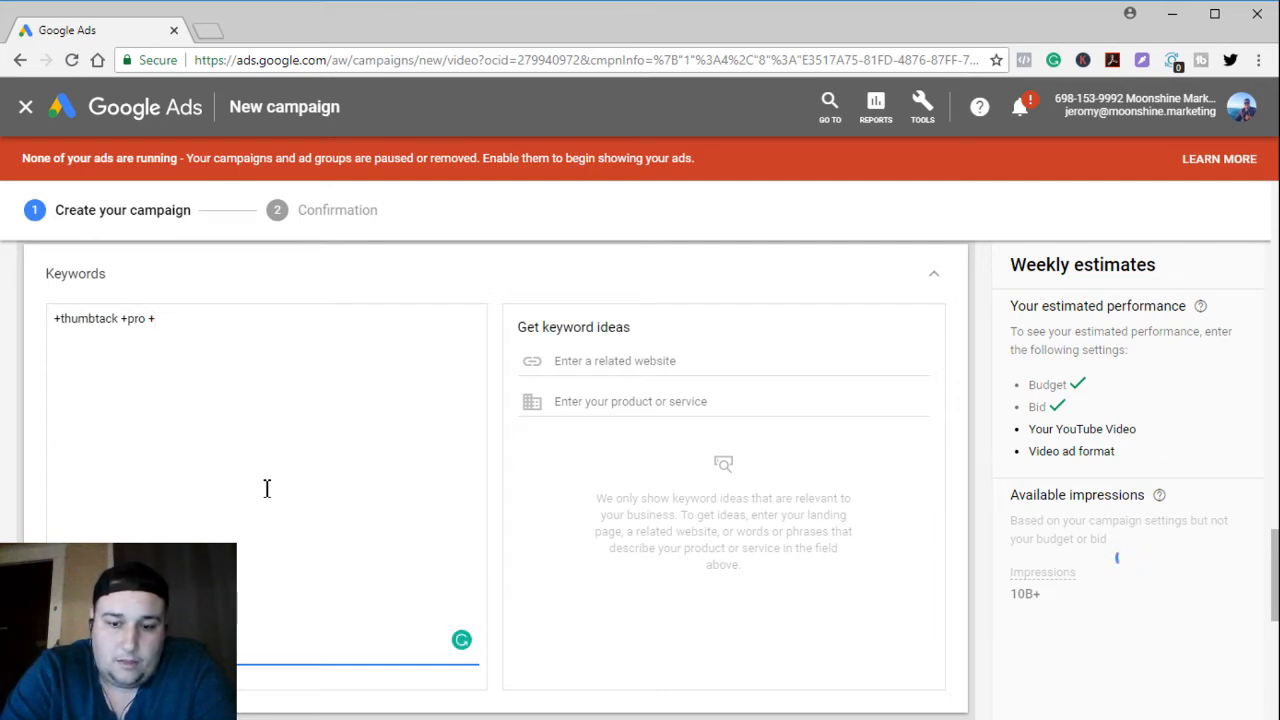
{"action": "type", "text": "login "}
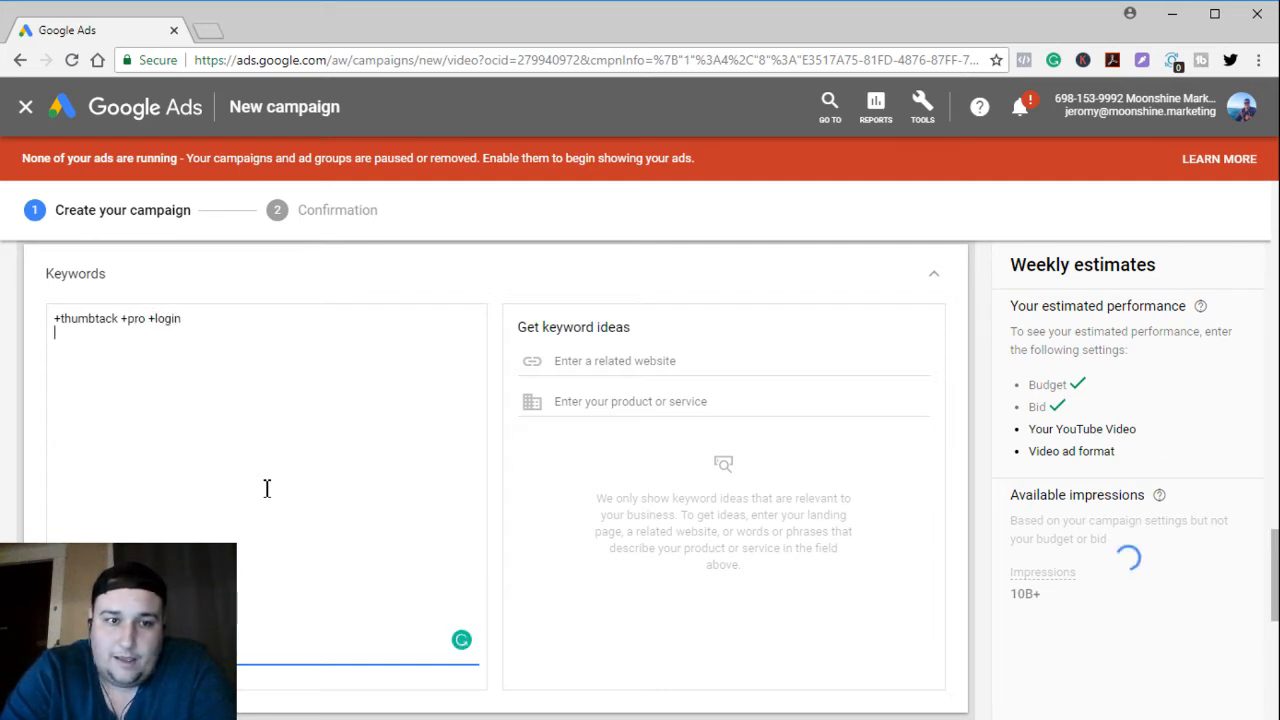
{"action": "type", "text": "yelp"}
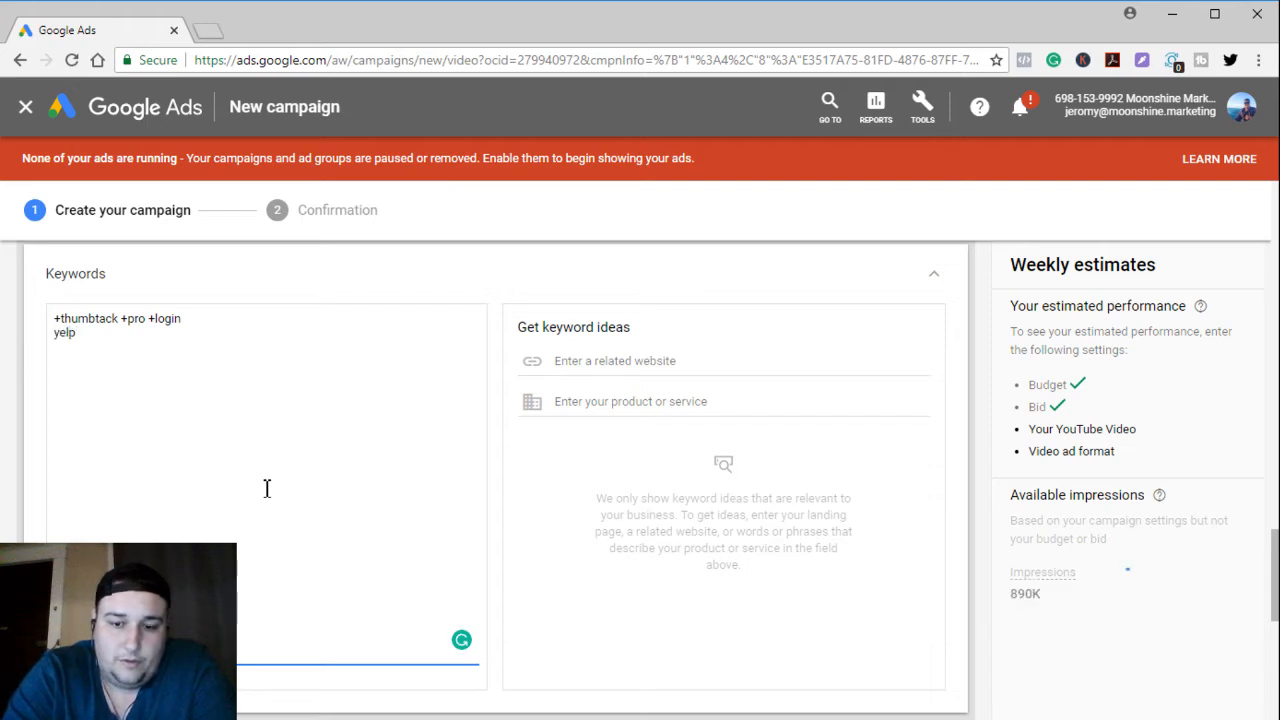
{"action": "key", "text": "BackSpace"}
{"action": "key", "text": "BackSpace"}
{"action": "key", "text": "BackSpace"}
{"action": "key", "text": "BackSpace"}
{"action": "key", "text": "BackSpace"}
{"action": "key", "text": "BackSpace"}
{"action": "key", "text": "BackSpace"}
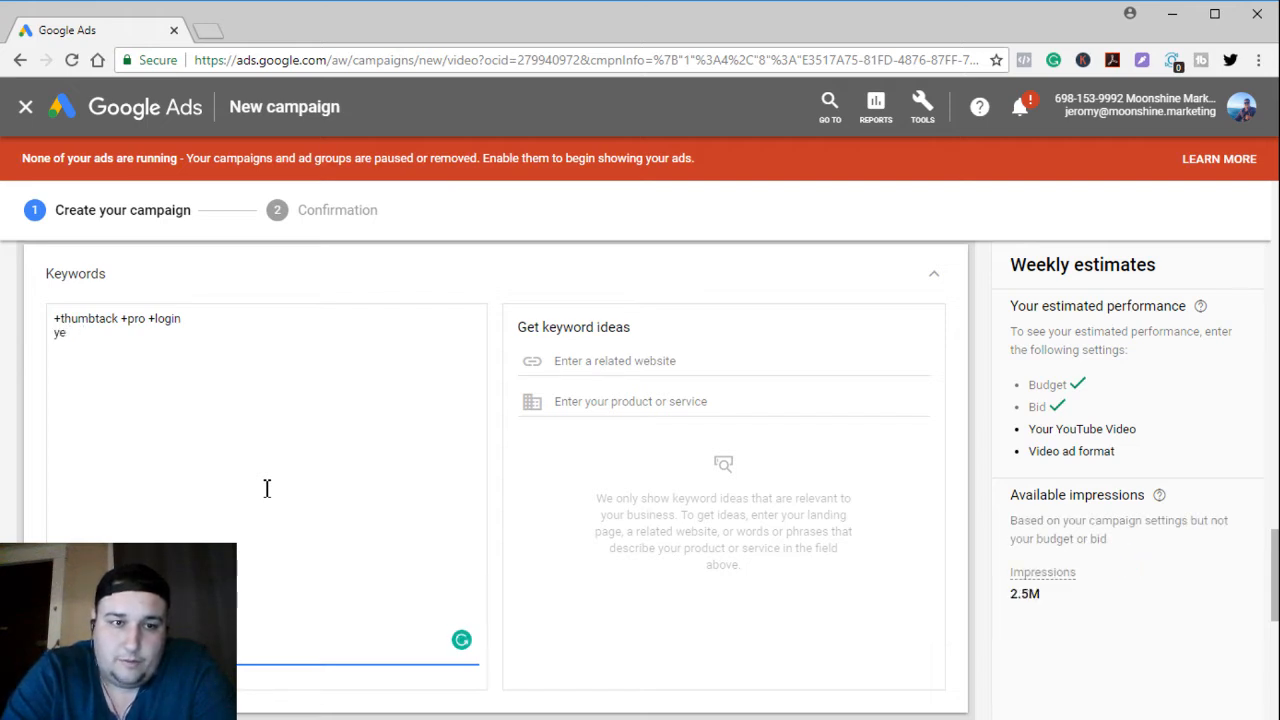
{"action": "type", "text": "n"}
{"action": "key", "text": "Return"}
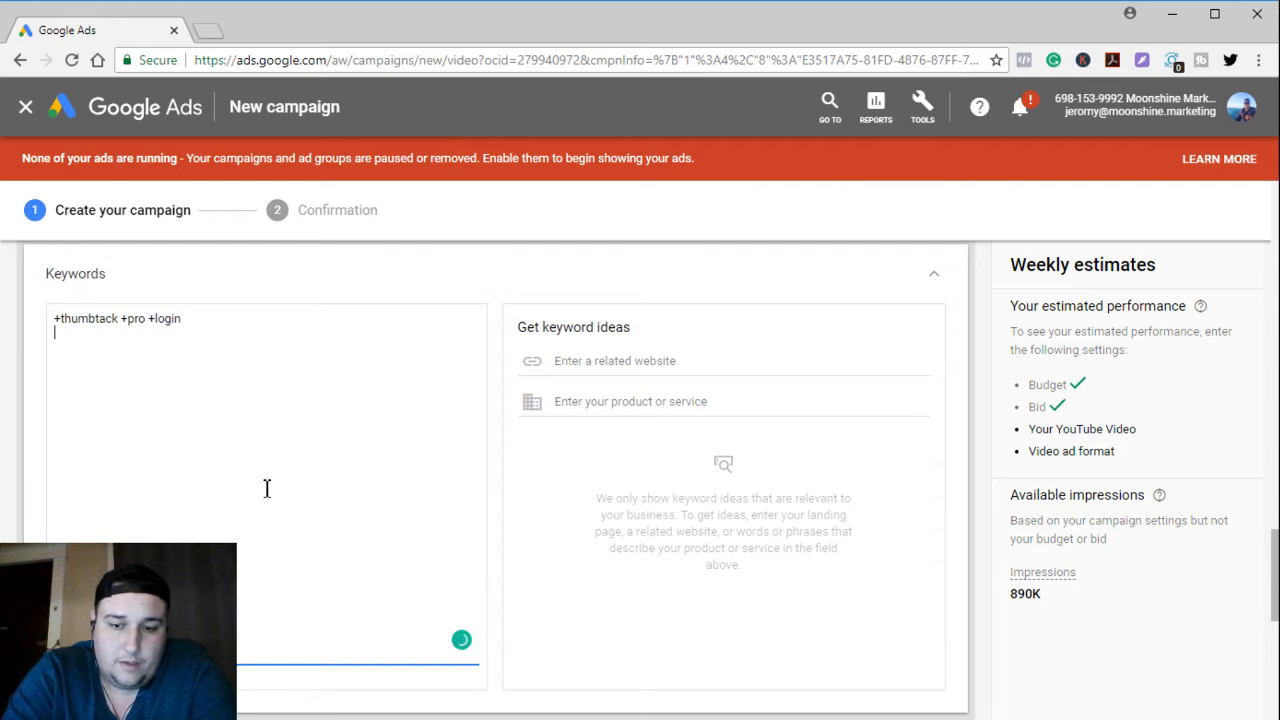
- Add "+yelp +business +login" as the second keyword, on its own line below the thumbtack keyword
{"action": "type", "text": "+yelp"}
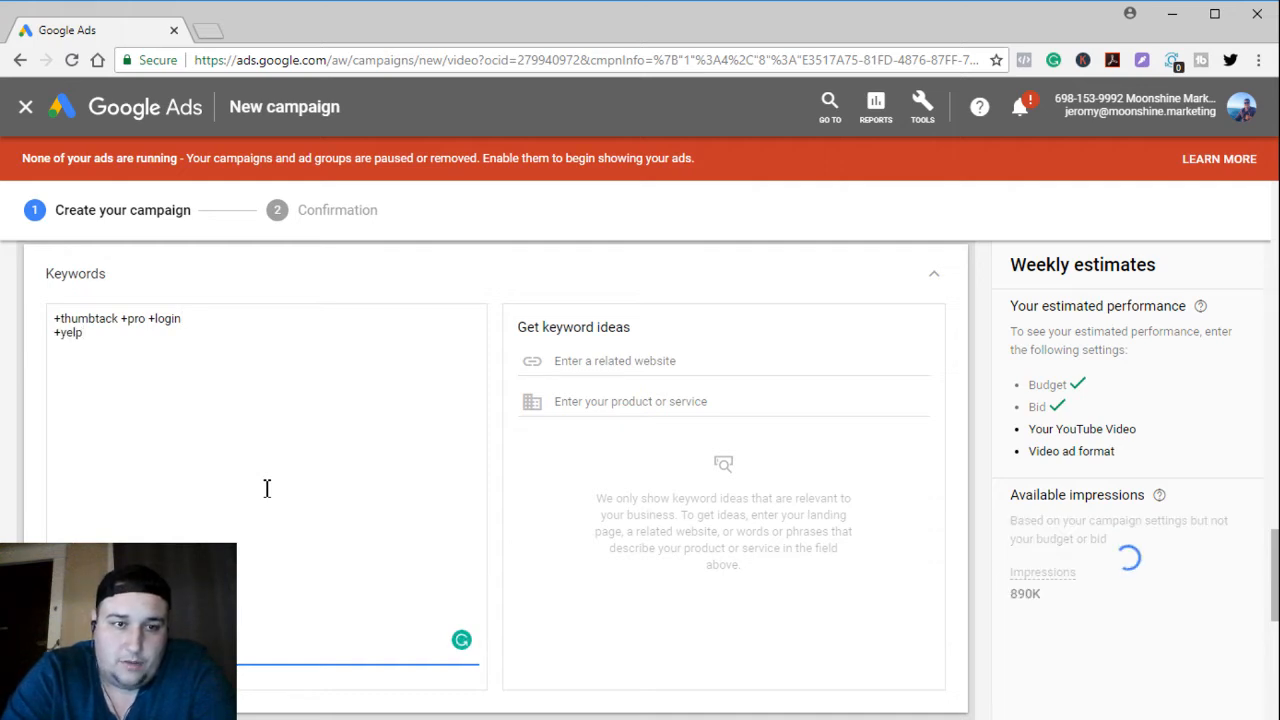
{"action": "type", "text": " +b"}
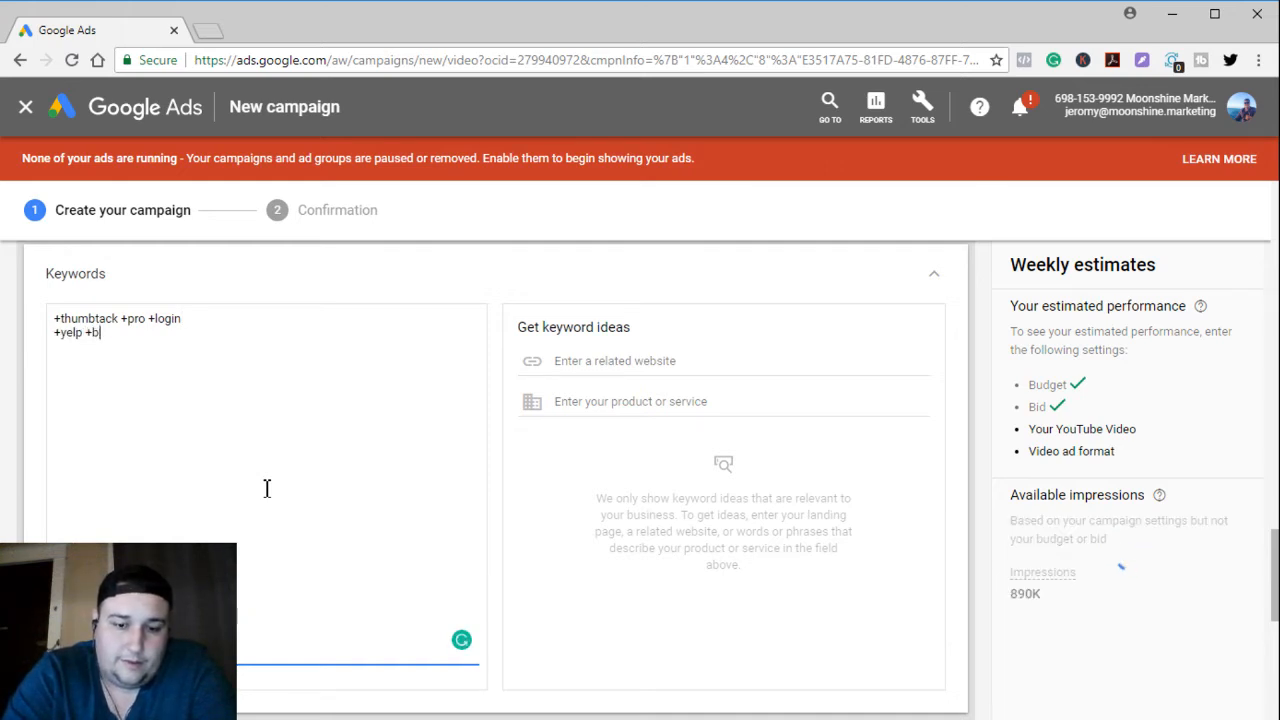
{"action": "type", "text": "usiness login"}
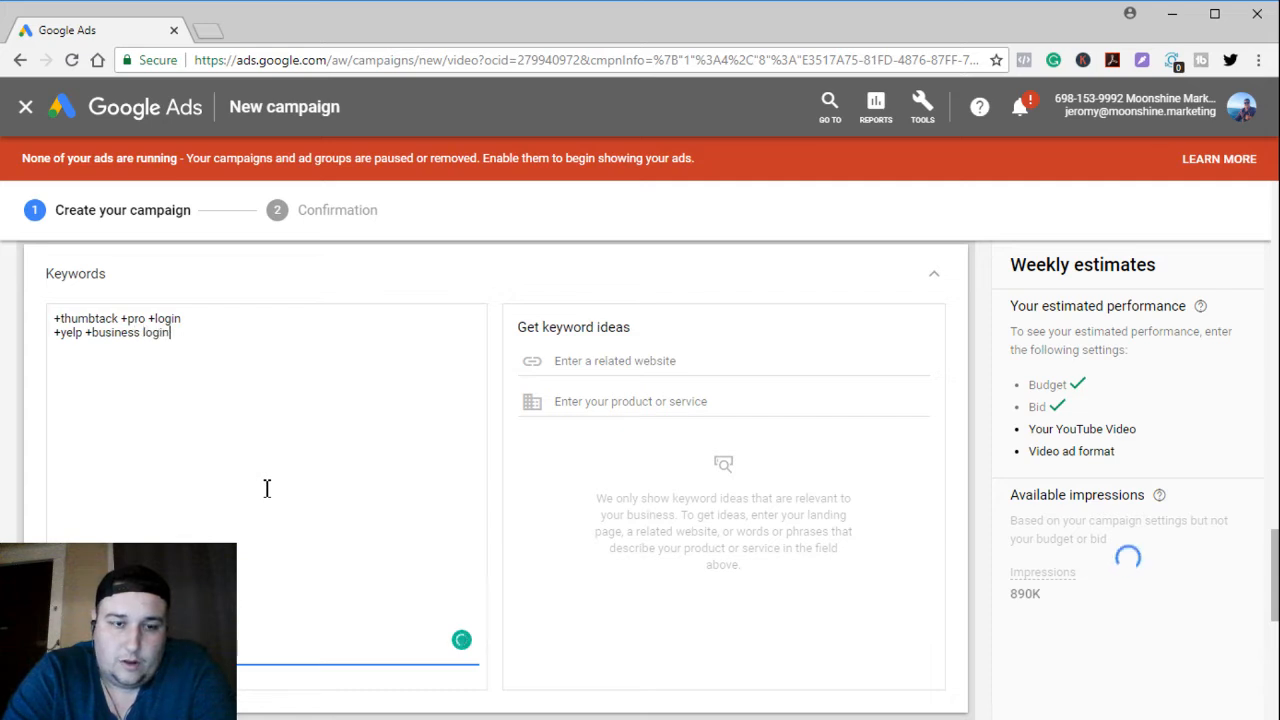
{"action": "key", "text": "BackSpace"}
{"action": "key", "text": "BackSpace"}
{"action": "key", "text": "BackSpace"}
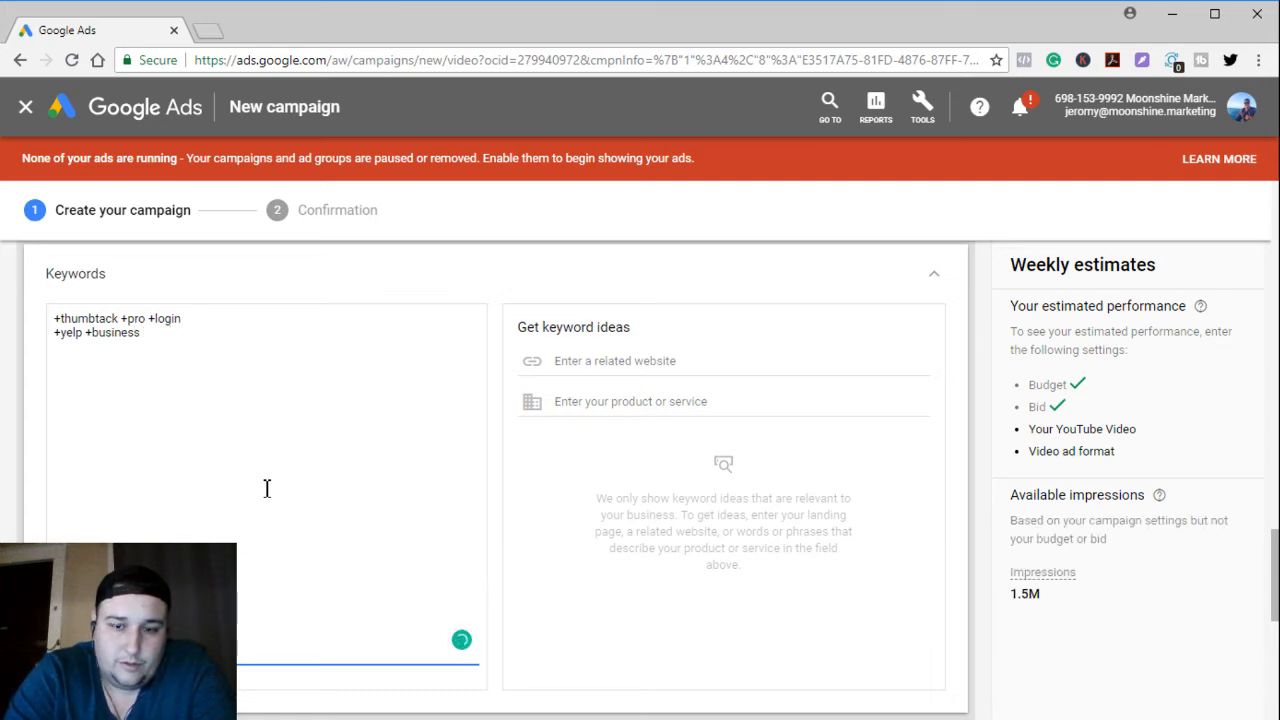
{"action": "type", "text": "+login"}
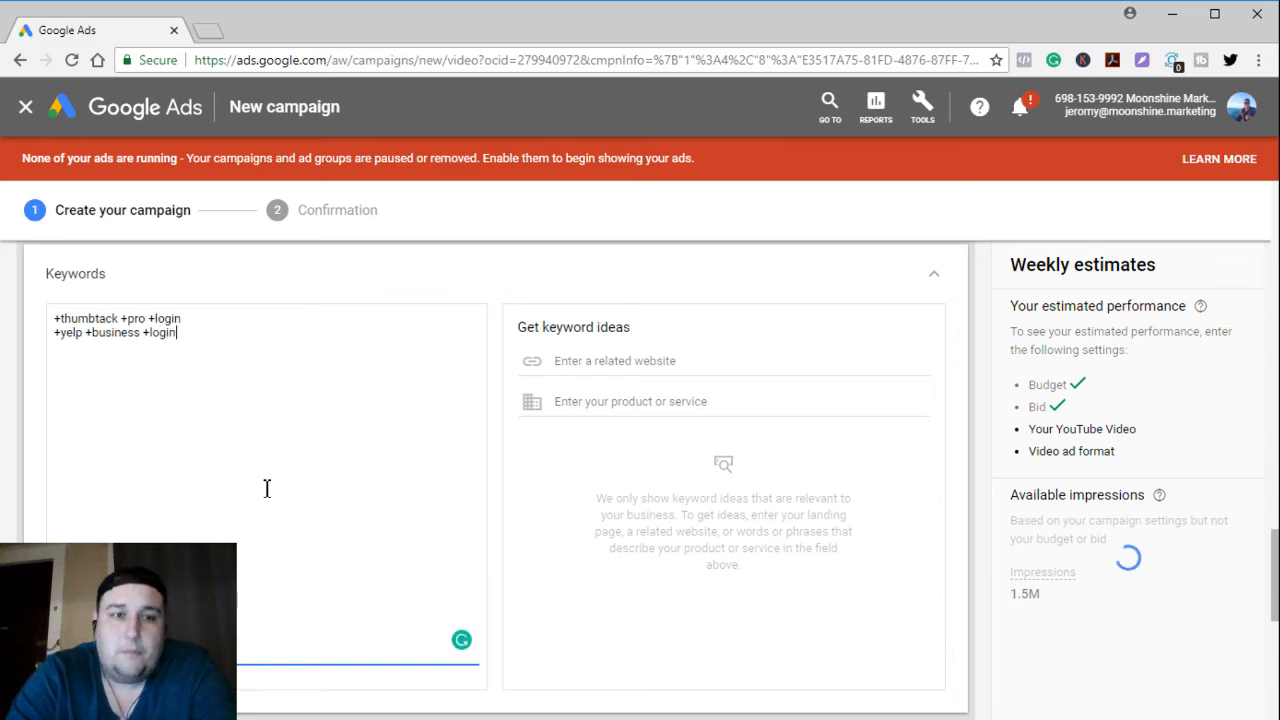
{"action": "key", "text": "Return"}
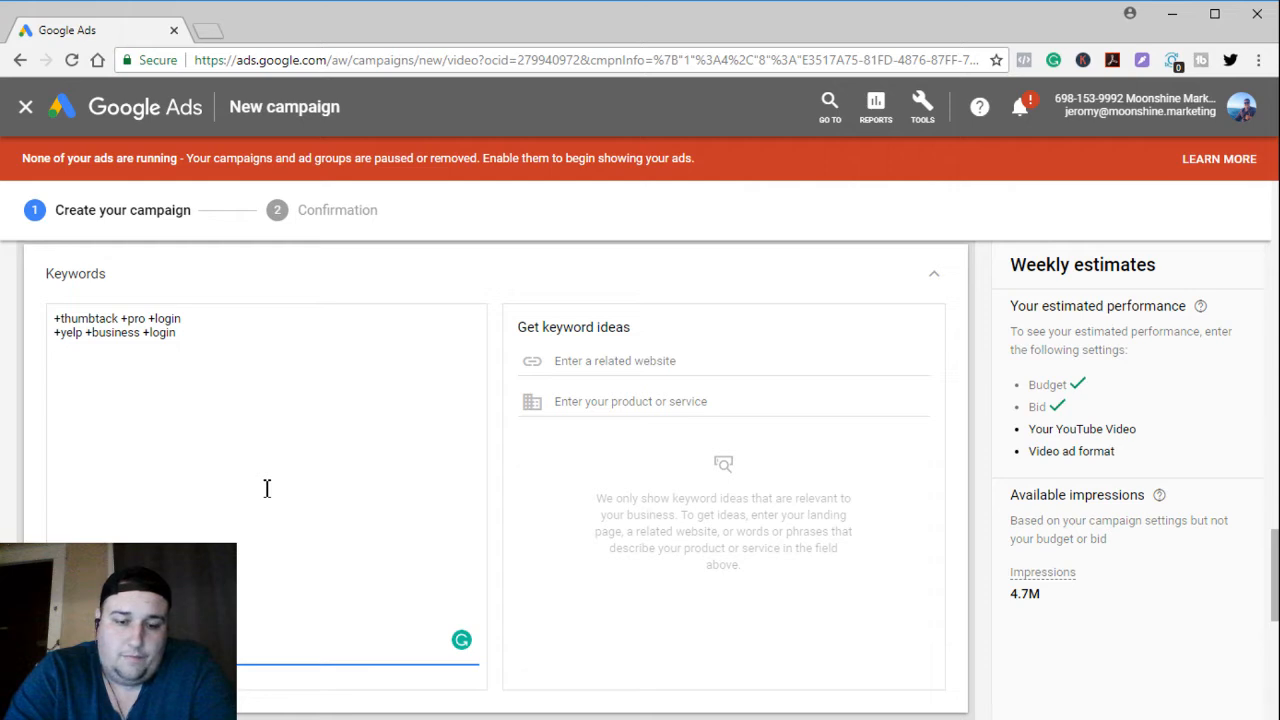
- Add "+homeadvisor +pro +login" as the third keyword in the ad group's keyword list
{"action": "type", "text": "homeadvi"}
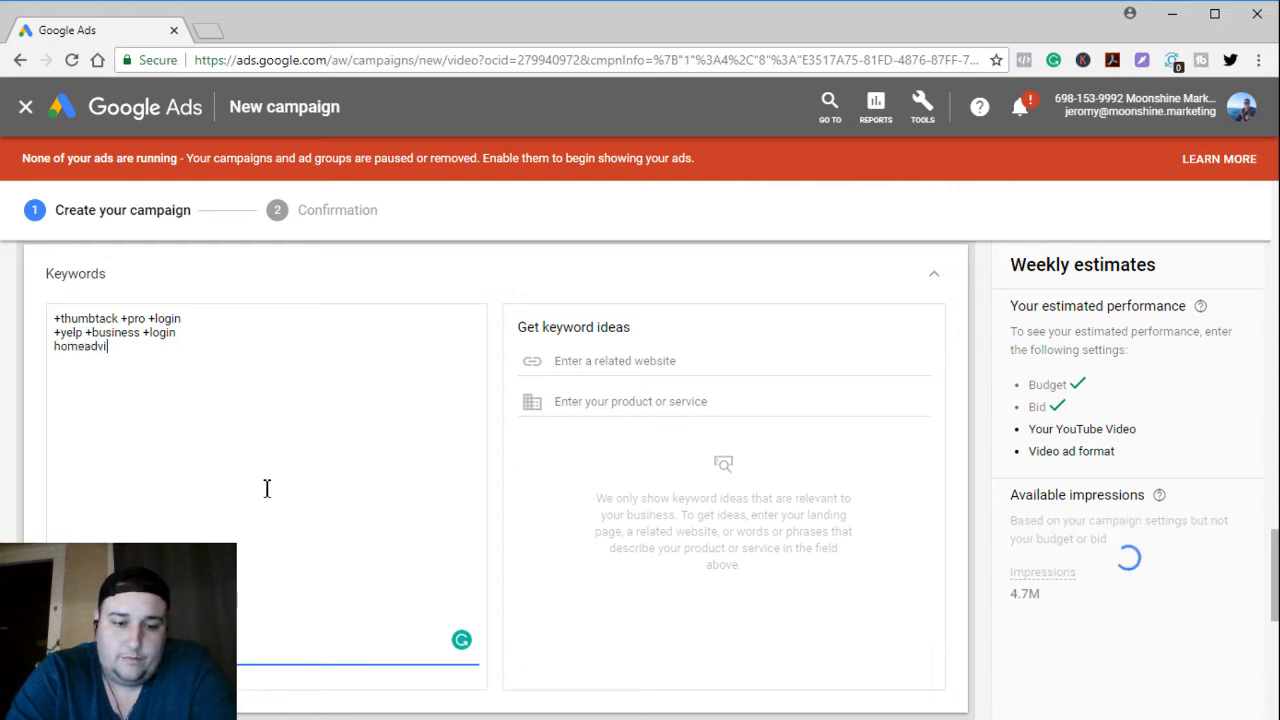
{"action": "type", "text": "sor"}
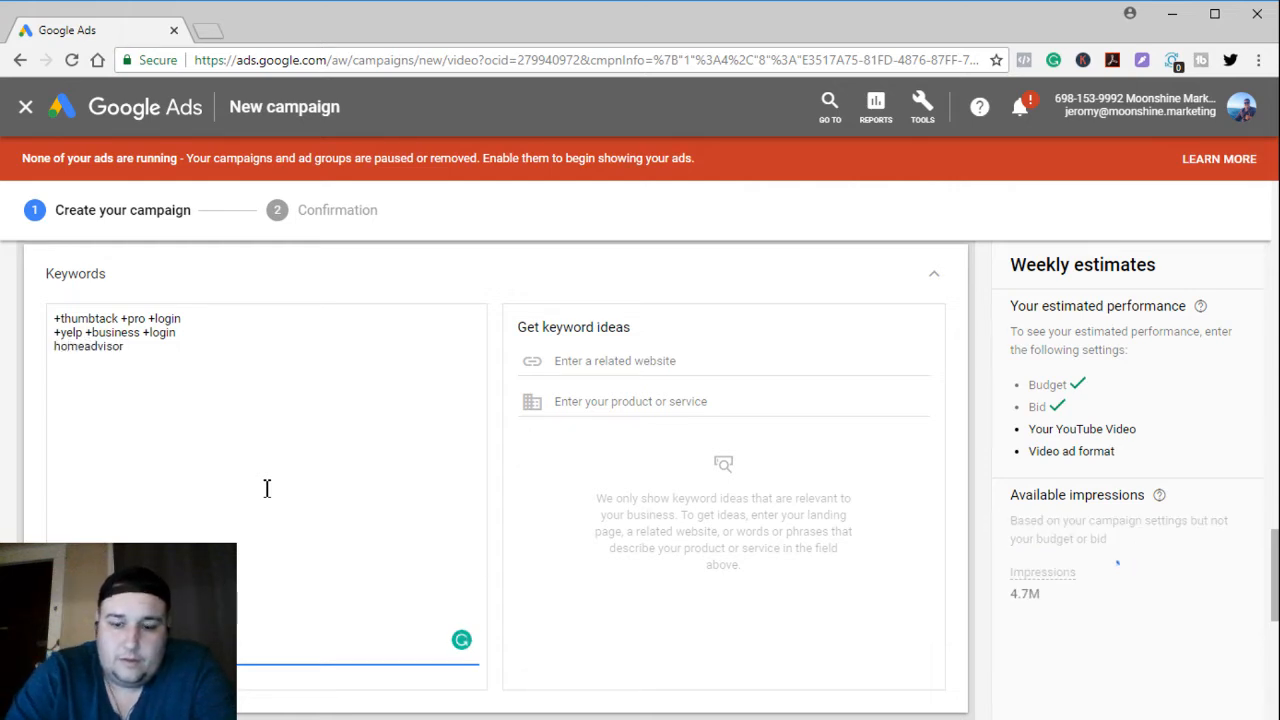
{"action": "key", "text": "Left"}
{"action": "key", "text": "Left"}
{"action": "key", "text": "Left"}
{"action": "key", "text": "Left"}
{"action": "key", "text": "Left"}
{"action": "key", "text": "Left"}
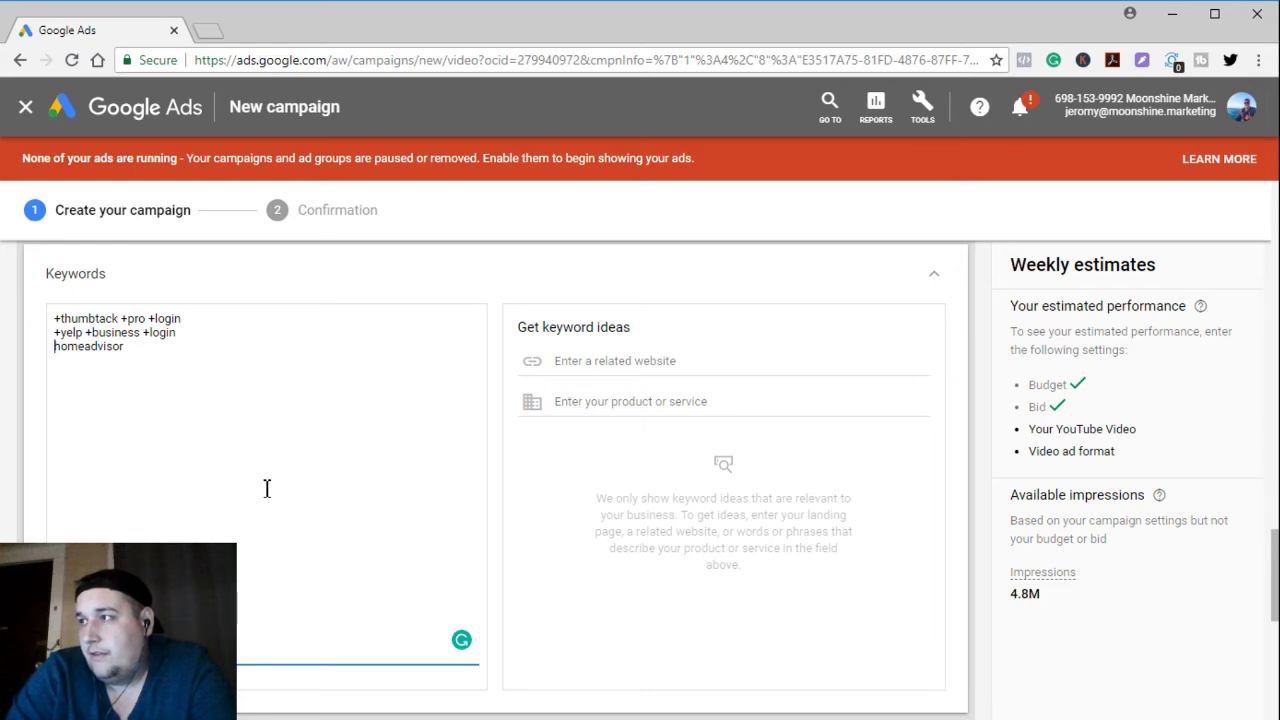
{"action": "key", "text": "Home"}
{"action": "type", "text": "+thumbtack "}
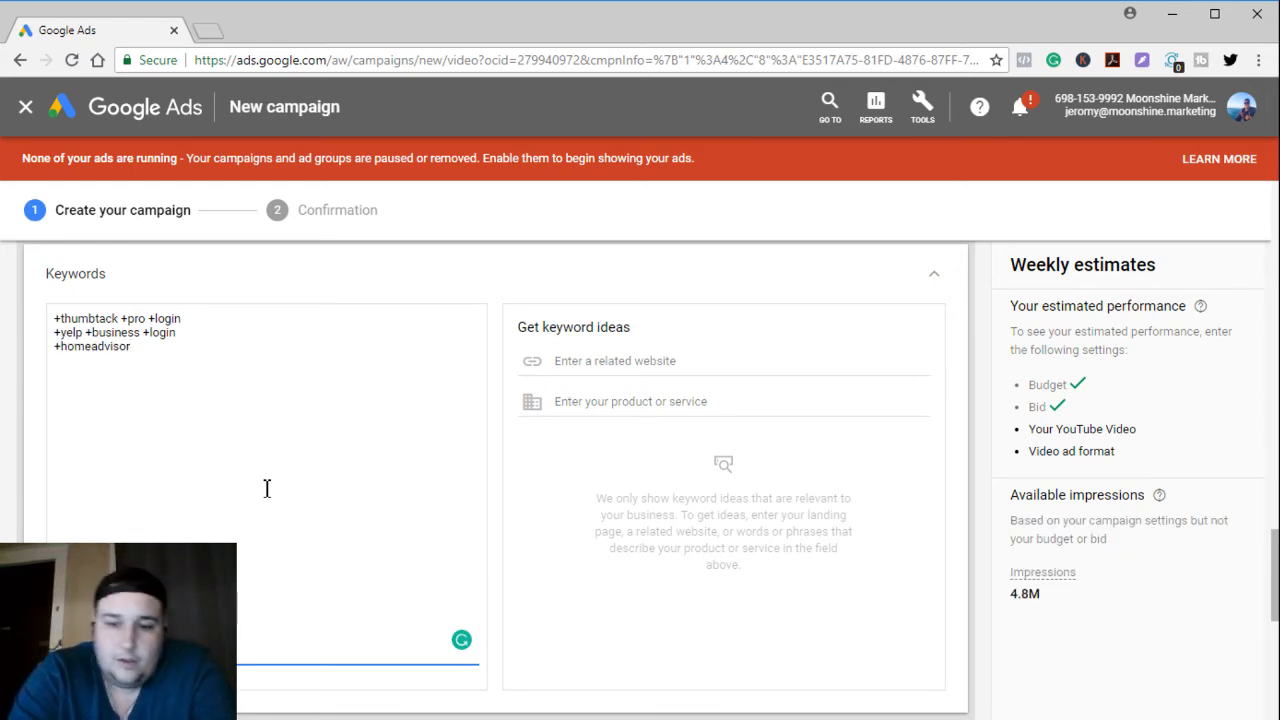
{"action": "type", "text": "+pro"}
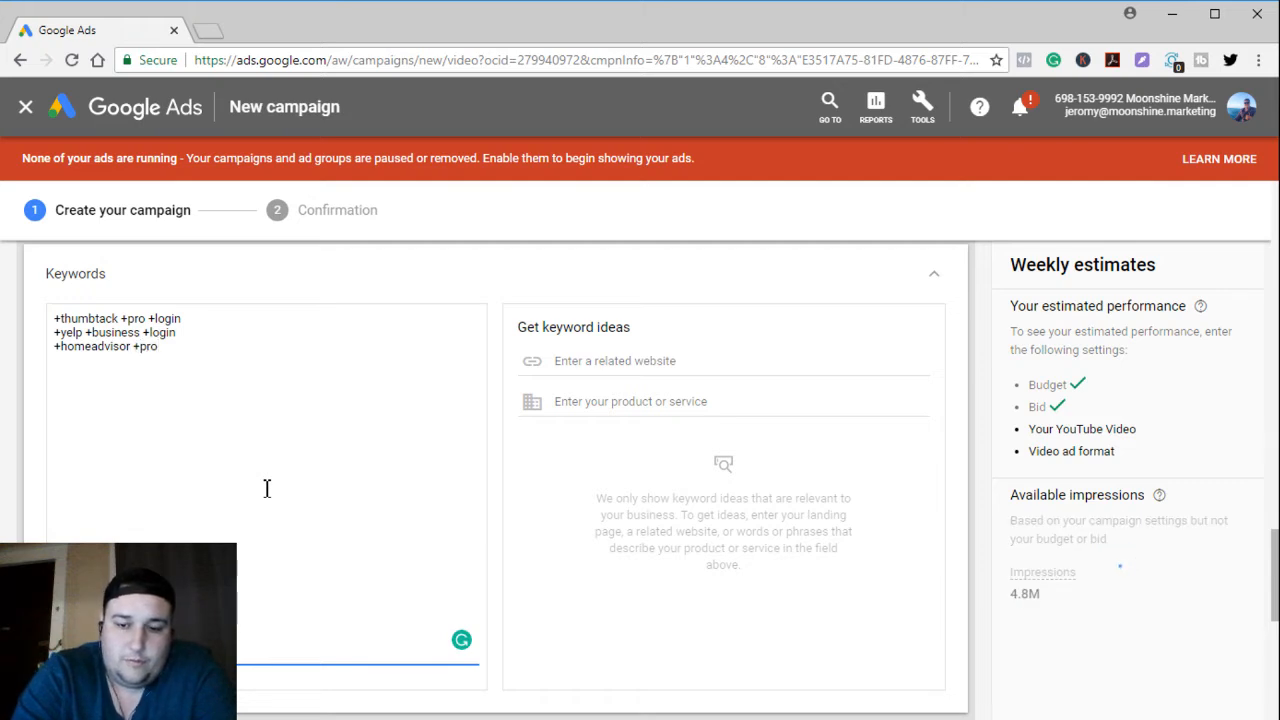
{"action": "type", "text": " +l"}
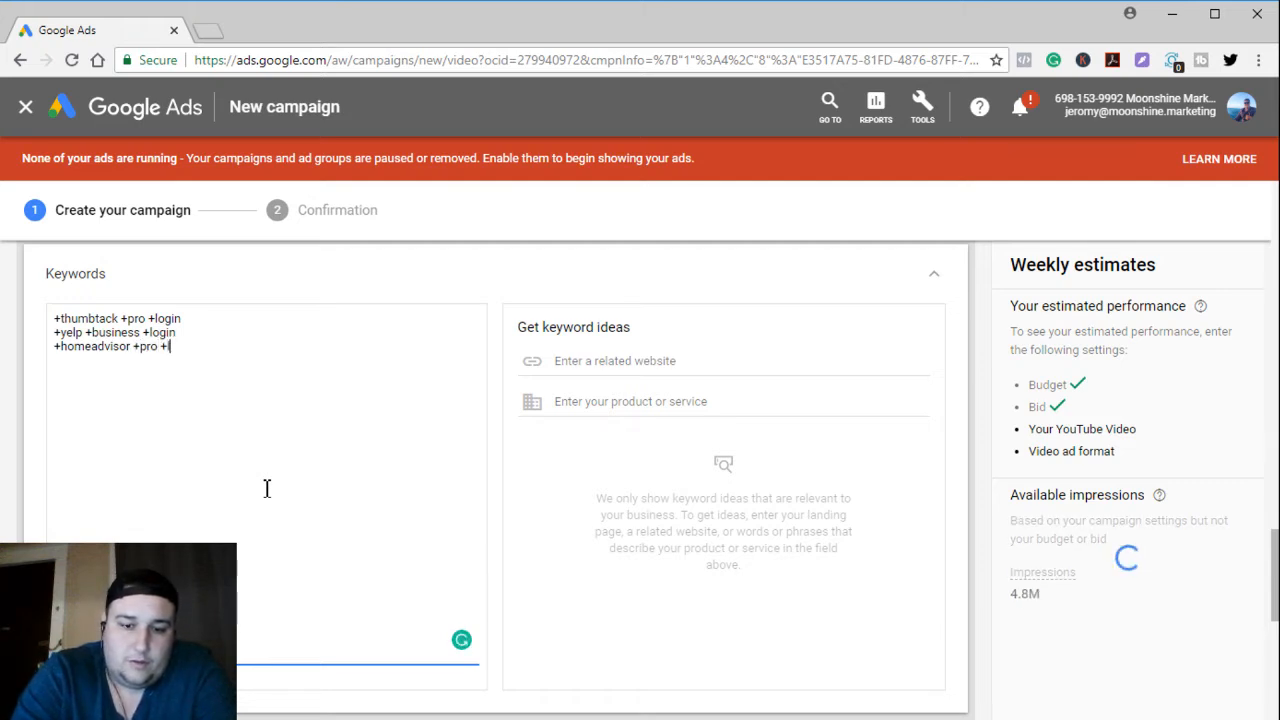
{"action": "type", "text": "ogin"}
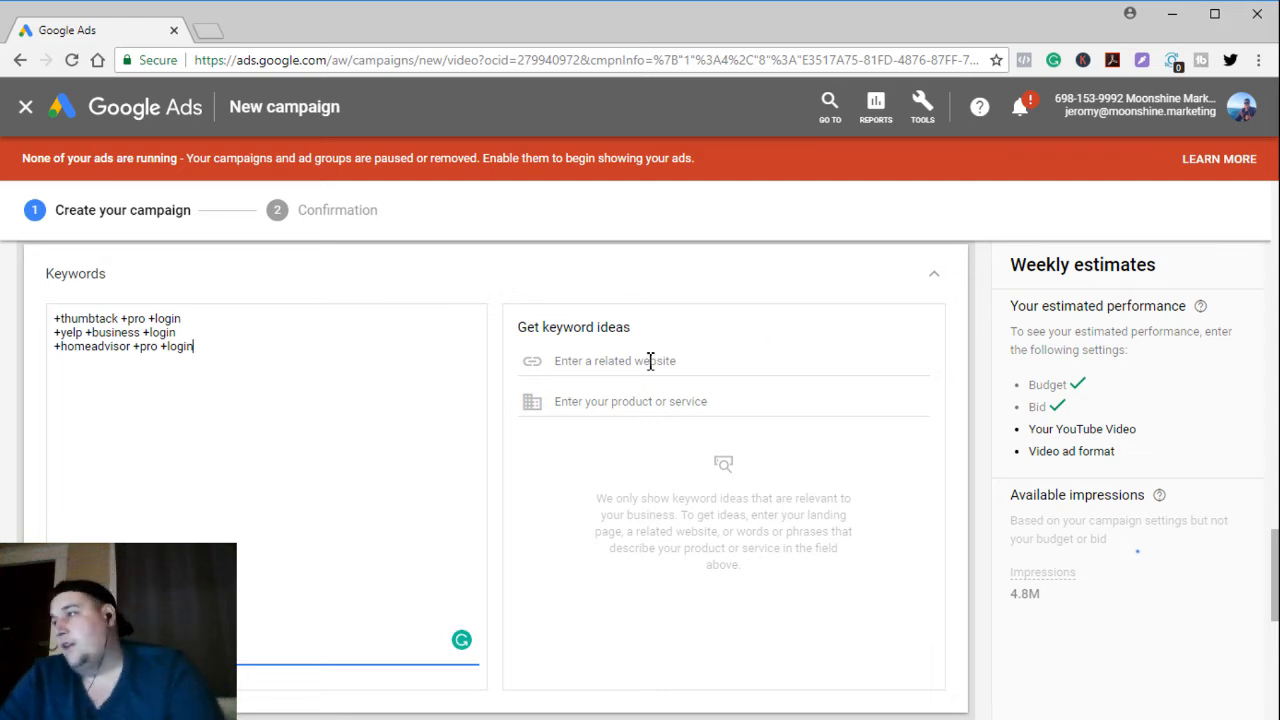
{"action": "left_click", "coordinate": [728, 586]}
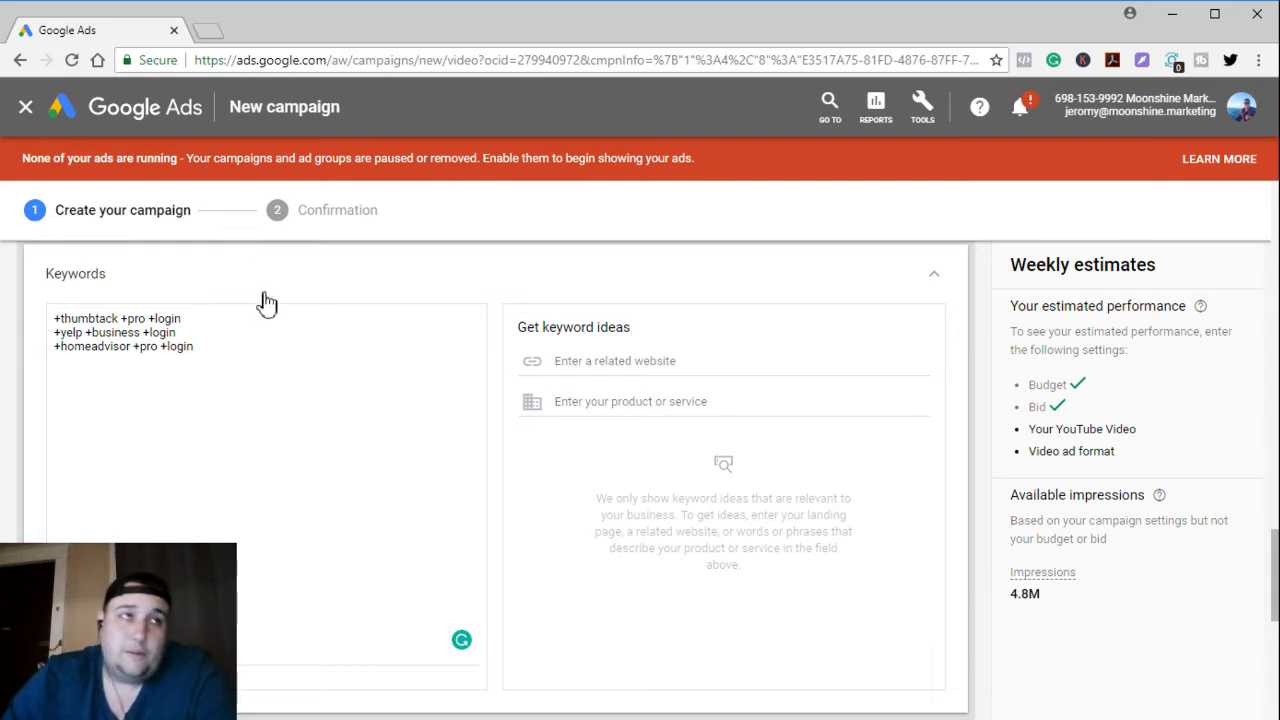
- Try to find the ad's video by searching YouTube for "moonshine marketing exaplainer", and remove the mistakenly selected video
{"action": "scroll", "coordinate": [271, 337], "scroll_direction": "down", "scroll_amount": 3}
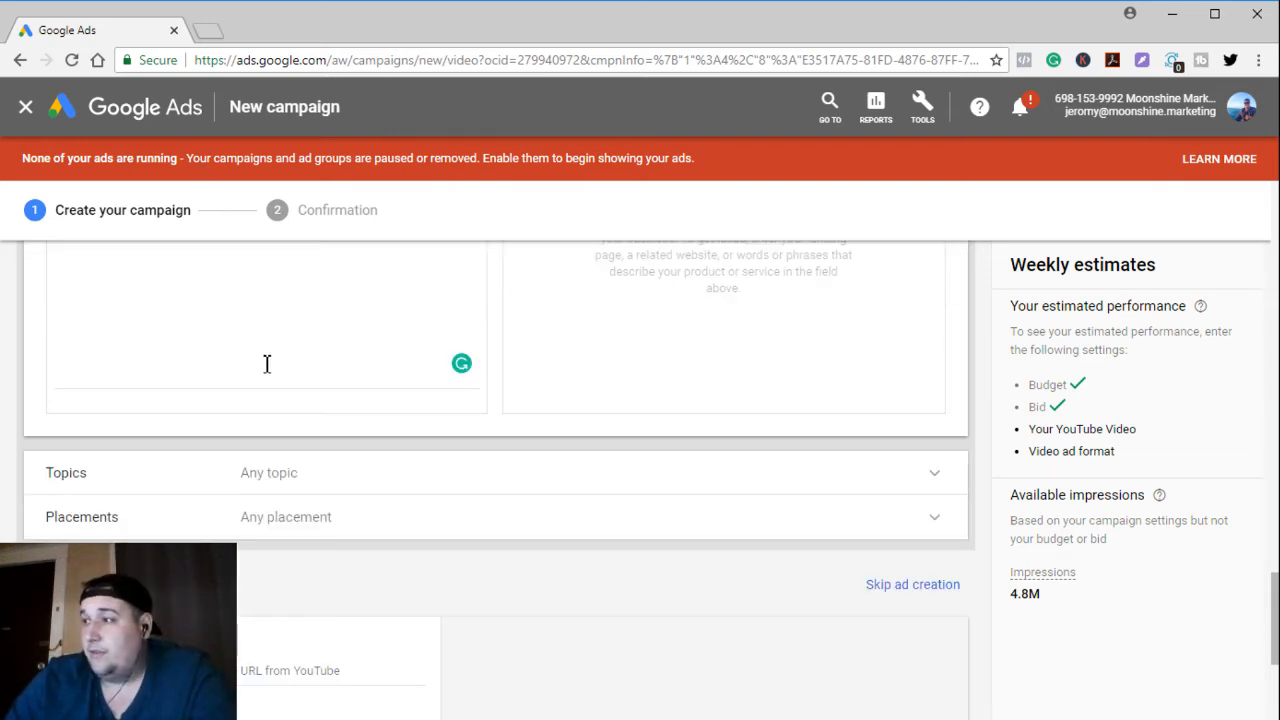
{"action": "scroll", "coordinate": [274, 371], "scroll_direction": "down", "scroll_amount": 1}
{"action": "scroll", "coordinate": [277, 378], "scroll_direction": "down", "scroll_amount": 3}
{"action": "scroll", "coordinate": [286, 386], "scroll_direction": "up", "scroll_amount": 2}
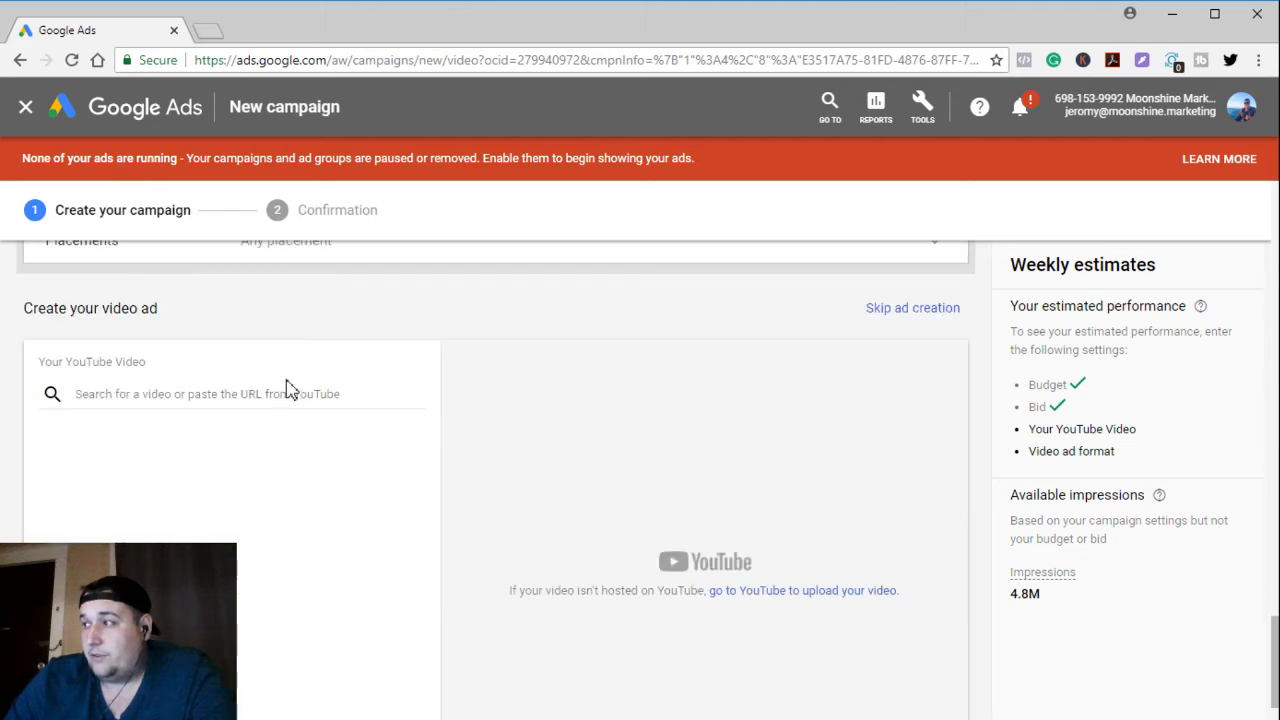
{"action": "left_click", "coordinate": [202, 393]}
{"action": "type", "text": "m"}
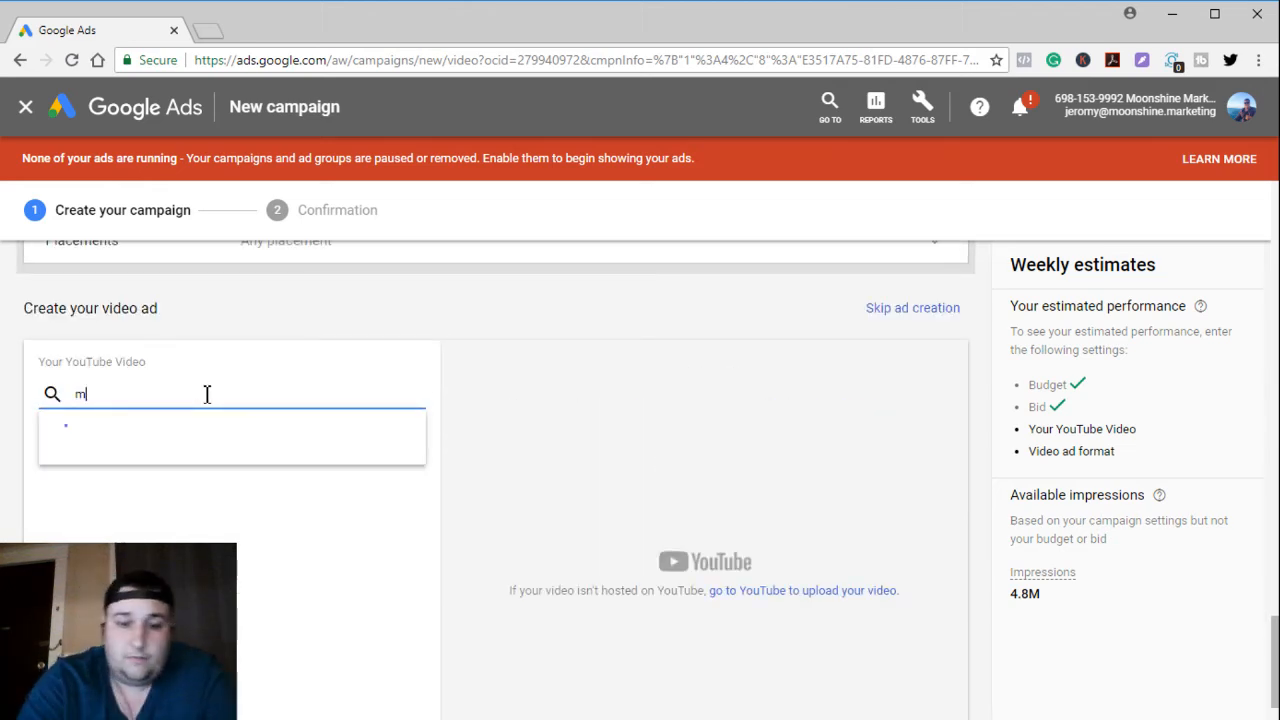
{"action": "type", "text": "oonshine mark"}
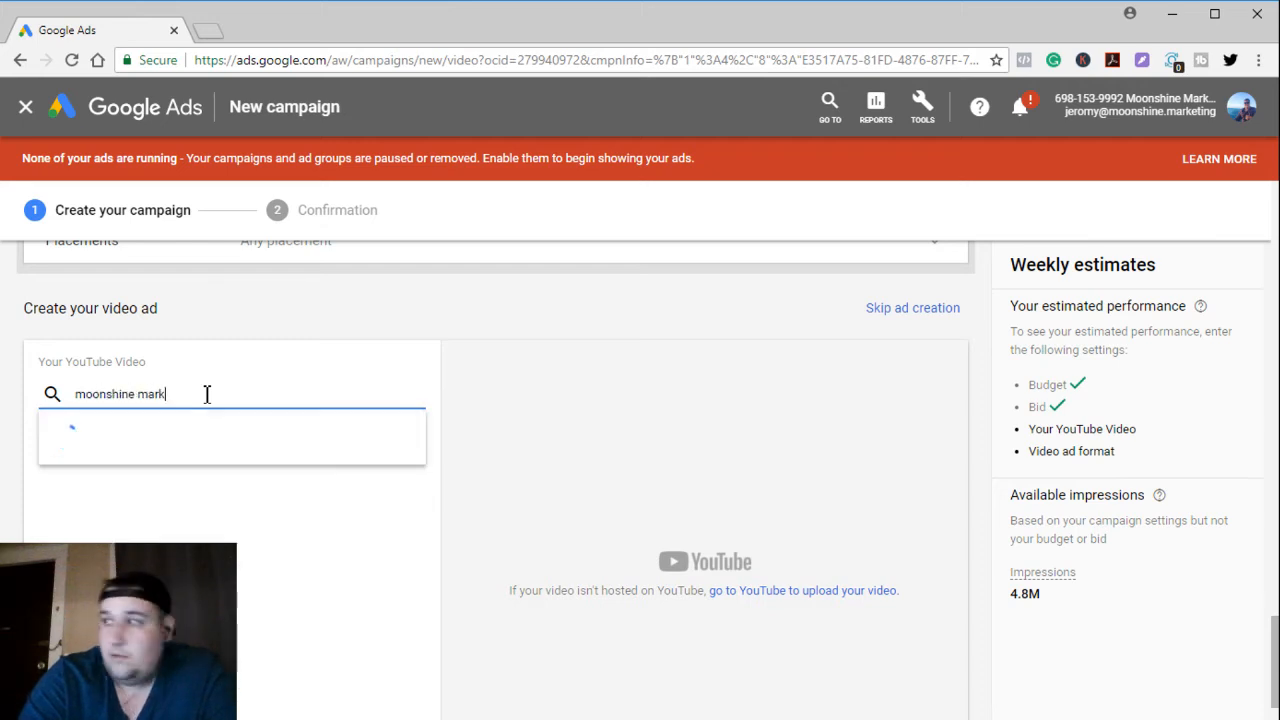
{"action": "type", "text": "eting explainer"}
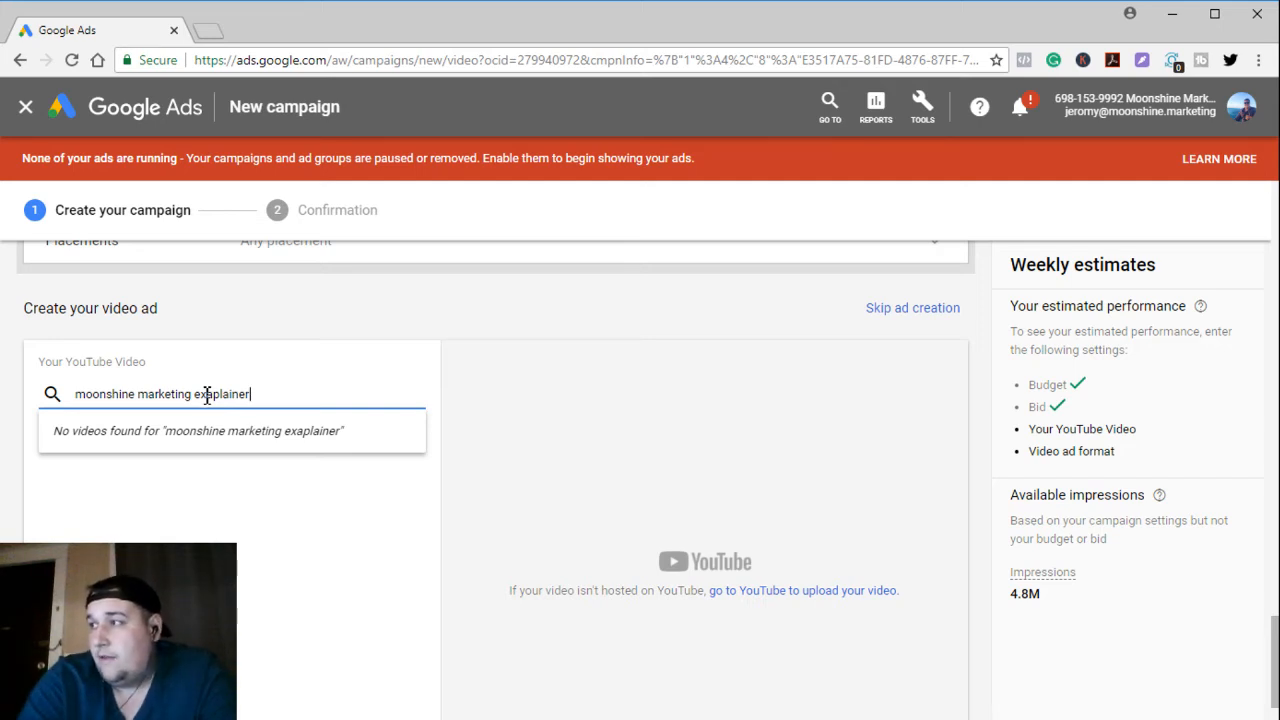
{"action": "key", "text": "BackSpace"}
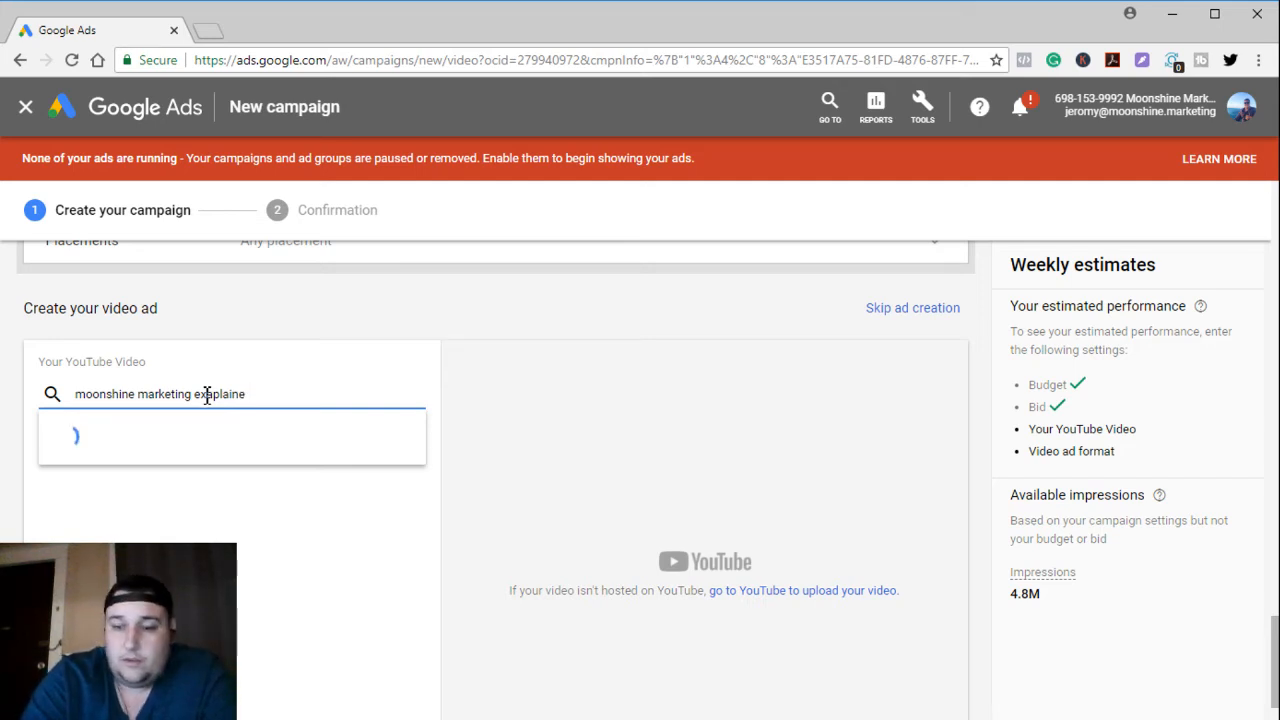
{"action": "left_click", "coordinate": [206, 406]}
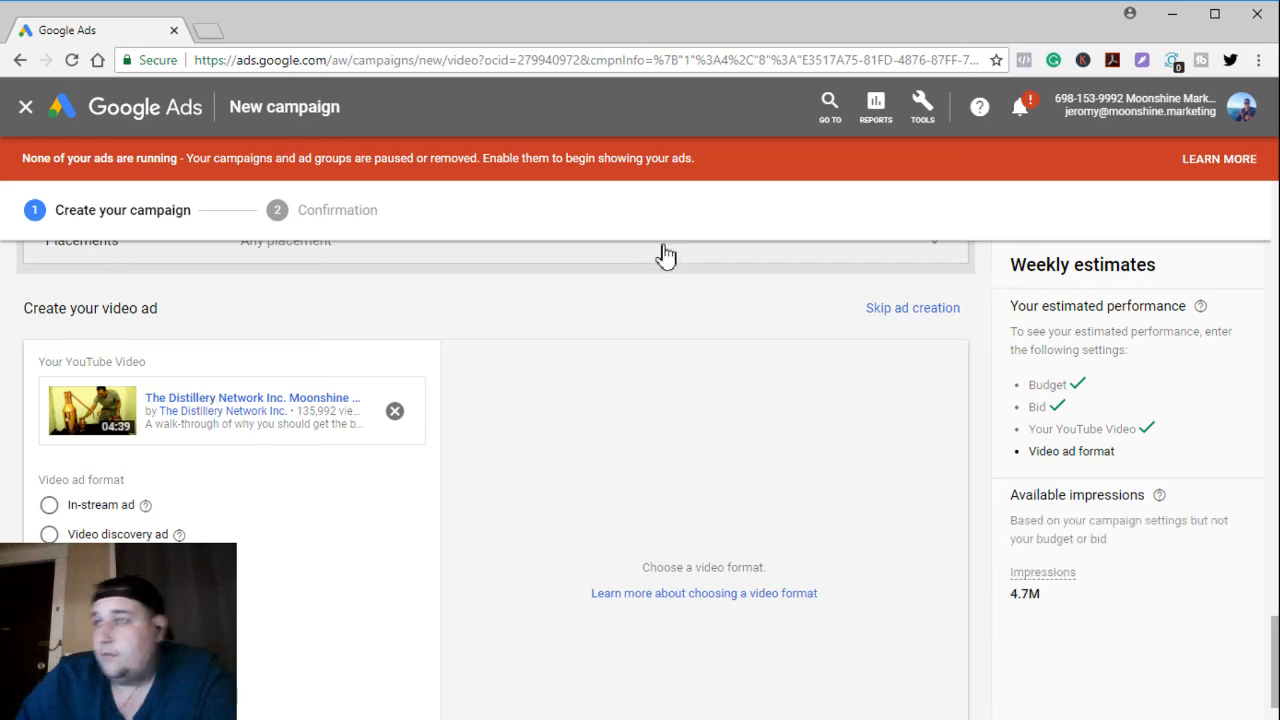
{"action": "left_click", "coordinate": [398, 410]}
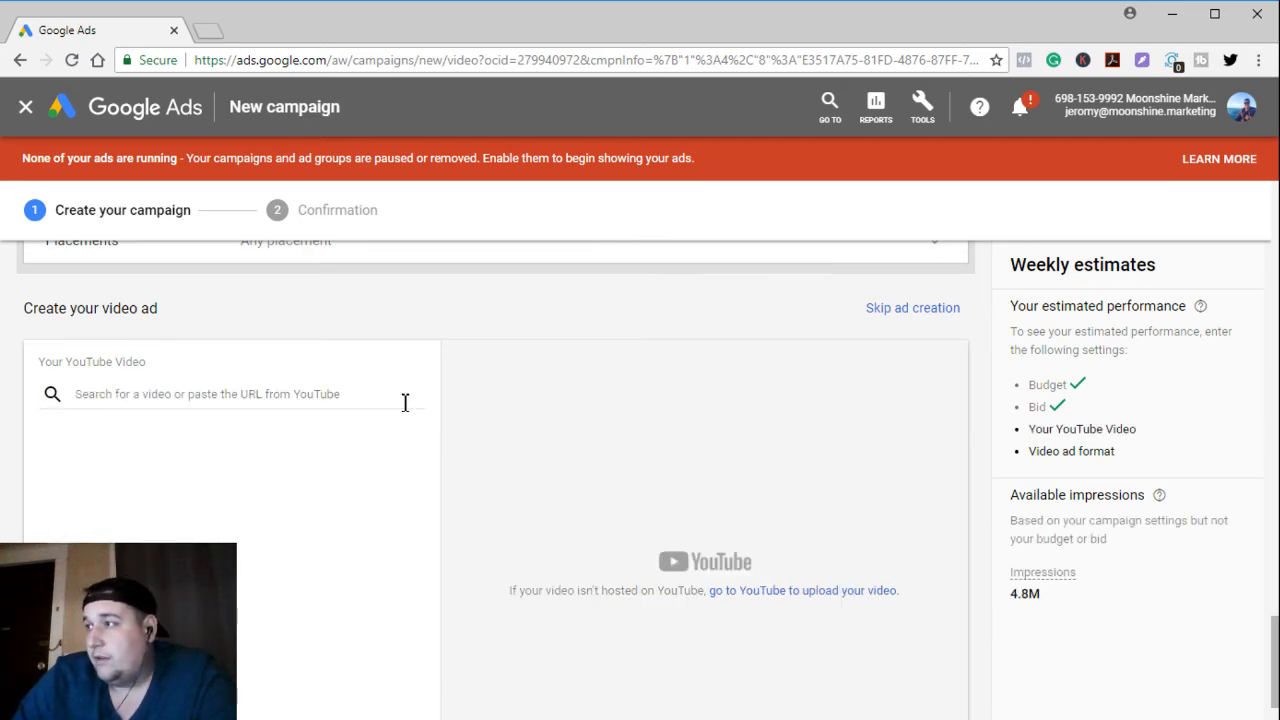
- Open YouTube in a new browser tab, closing the extra blank tab
{"action": "left_click", "coordinate": [206, 36]}
{"action": "type", "text": "yo"}
{"action": "key", "text": "Return"}
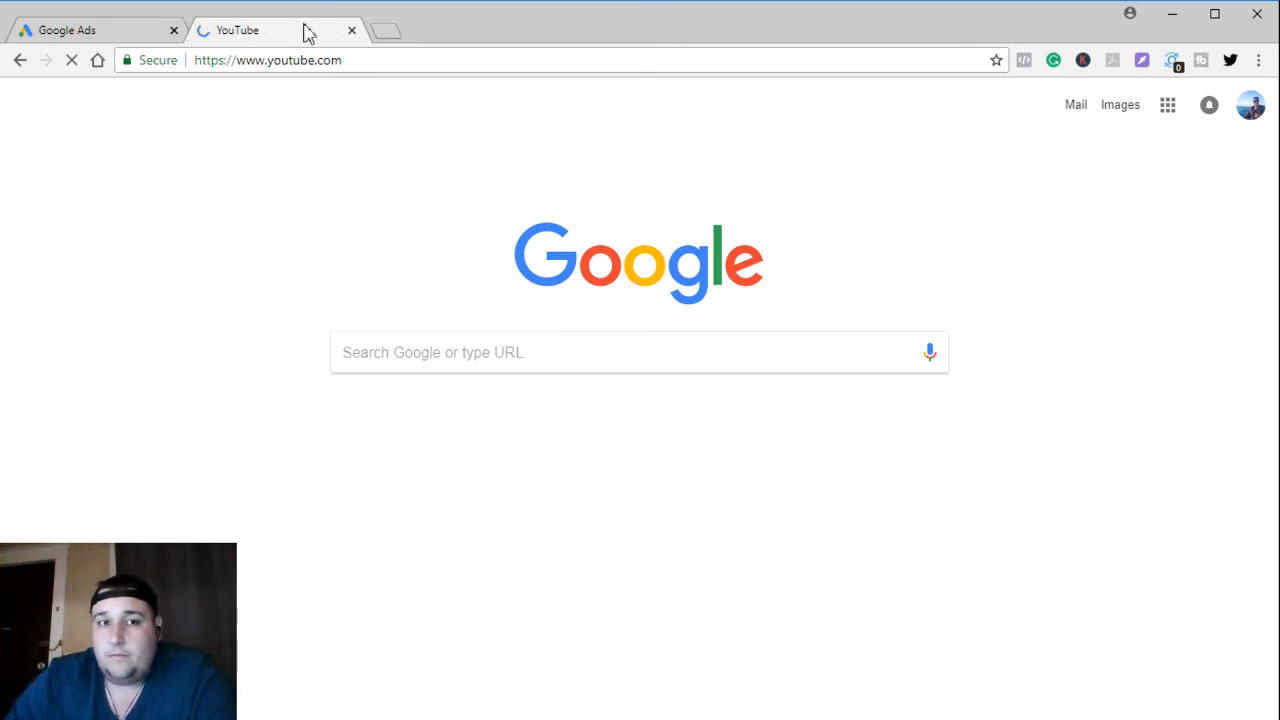
{"action": "left_click", "coordinate": [396, 34]}
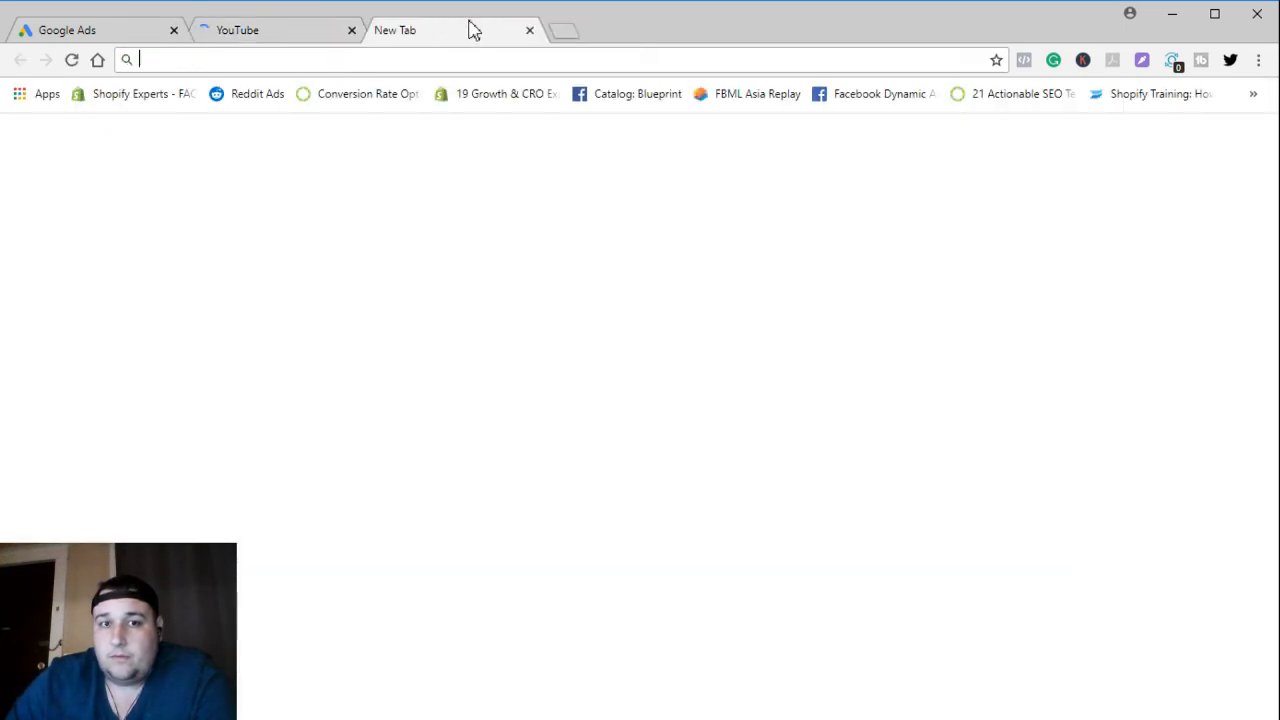
{"action": "left_click", "coordinate": [530, 30]}
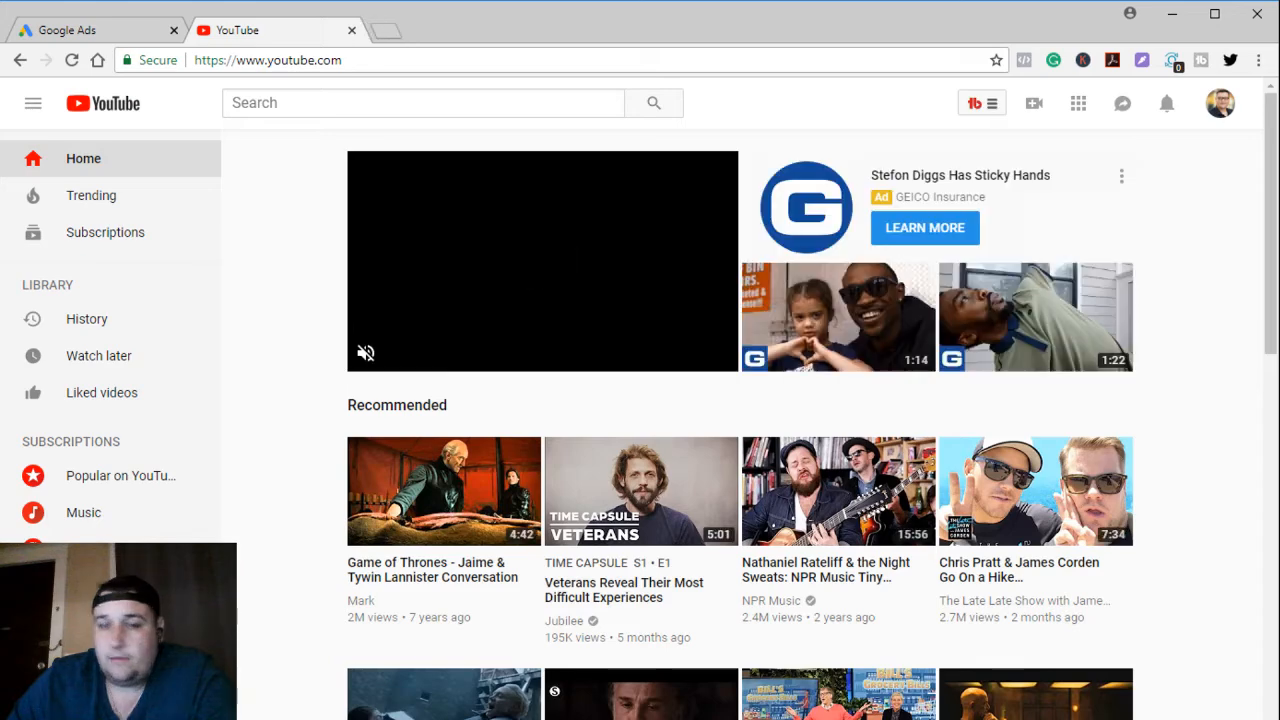
- Open the Moonshine Marketing Explainer Video from the video list of the account's own YouTube channel
{"action": "left_click", "coordinate": [1224, 108]}
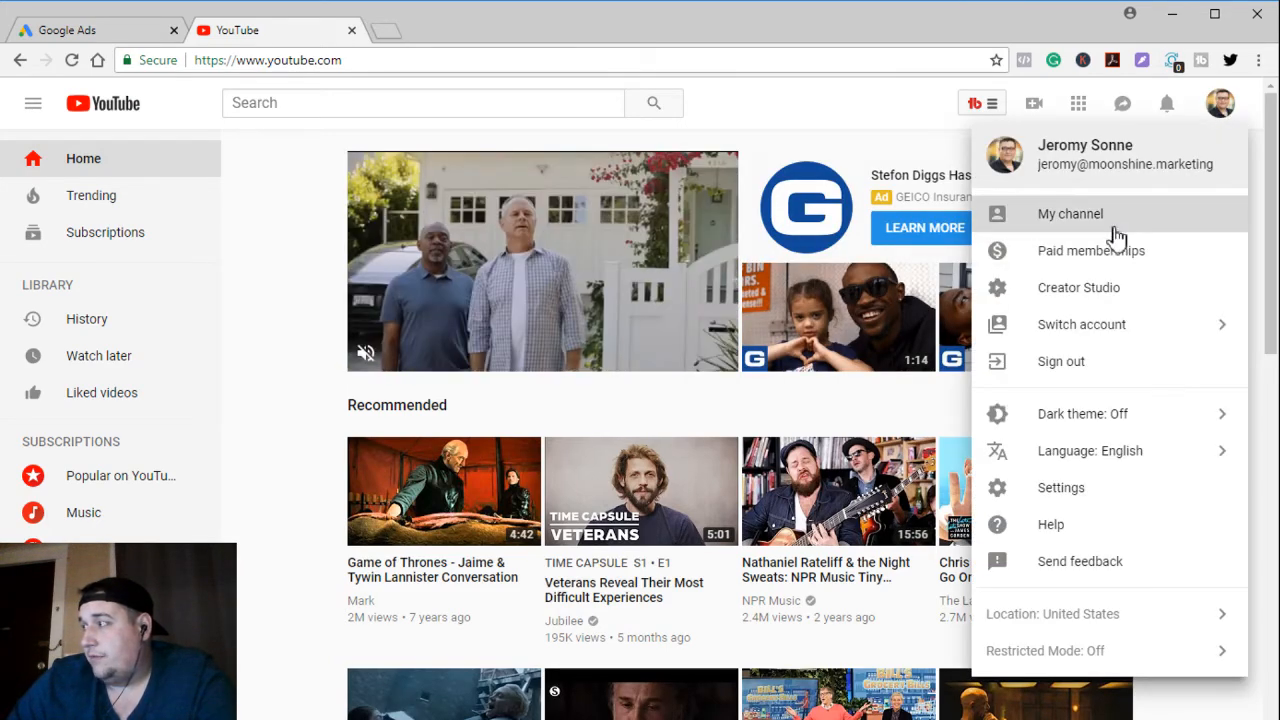
{"action": "left_click", "coordinate": [1117, 238]}
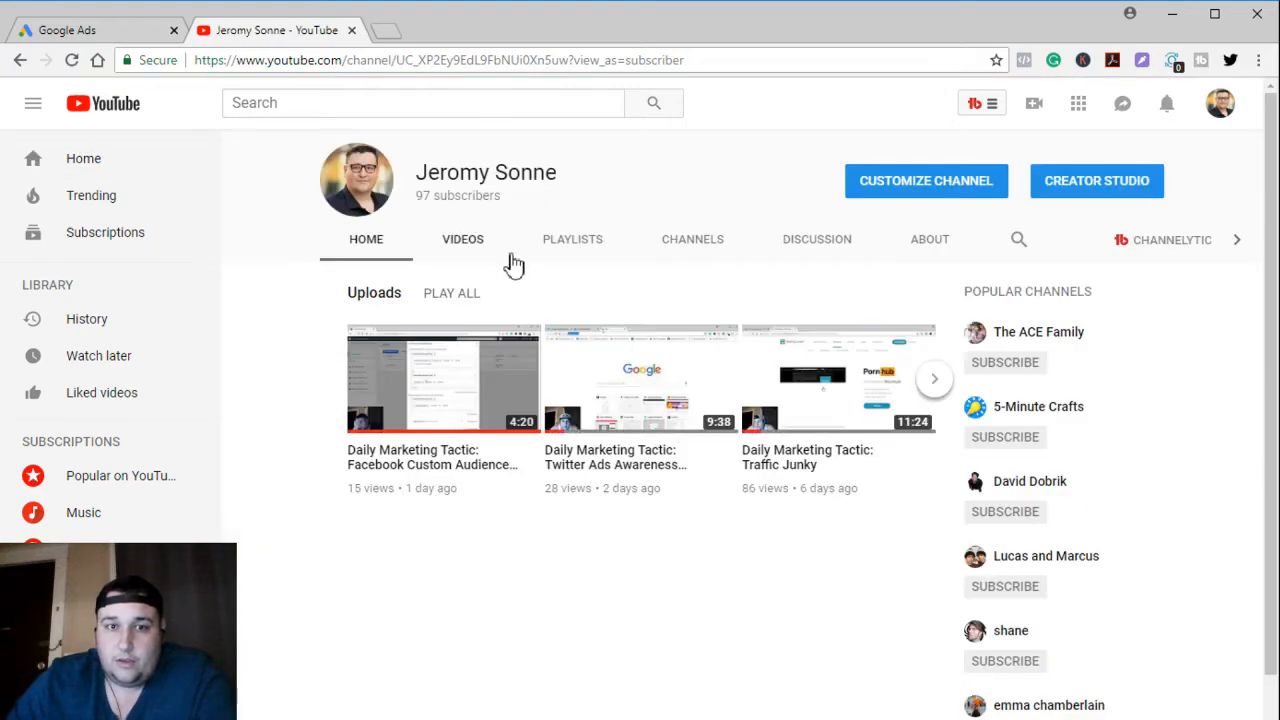
{"action": "left_click", "coordinate": [476, 250]}
{"action": "scroll", "coordinate": [830, 380], "scroll_direction": "down", "scroll_amount": 3}
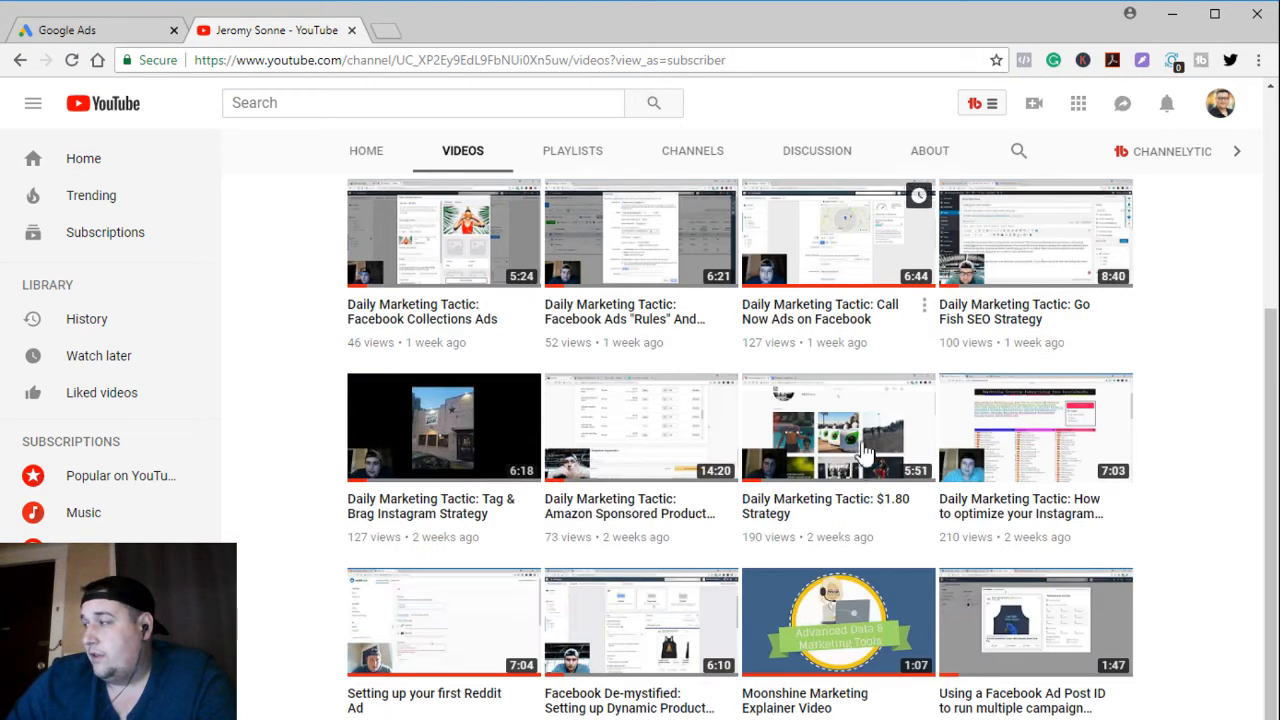
{"action": "left_click", "coordinate": [838, 615]}
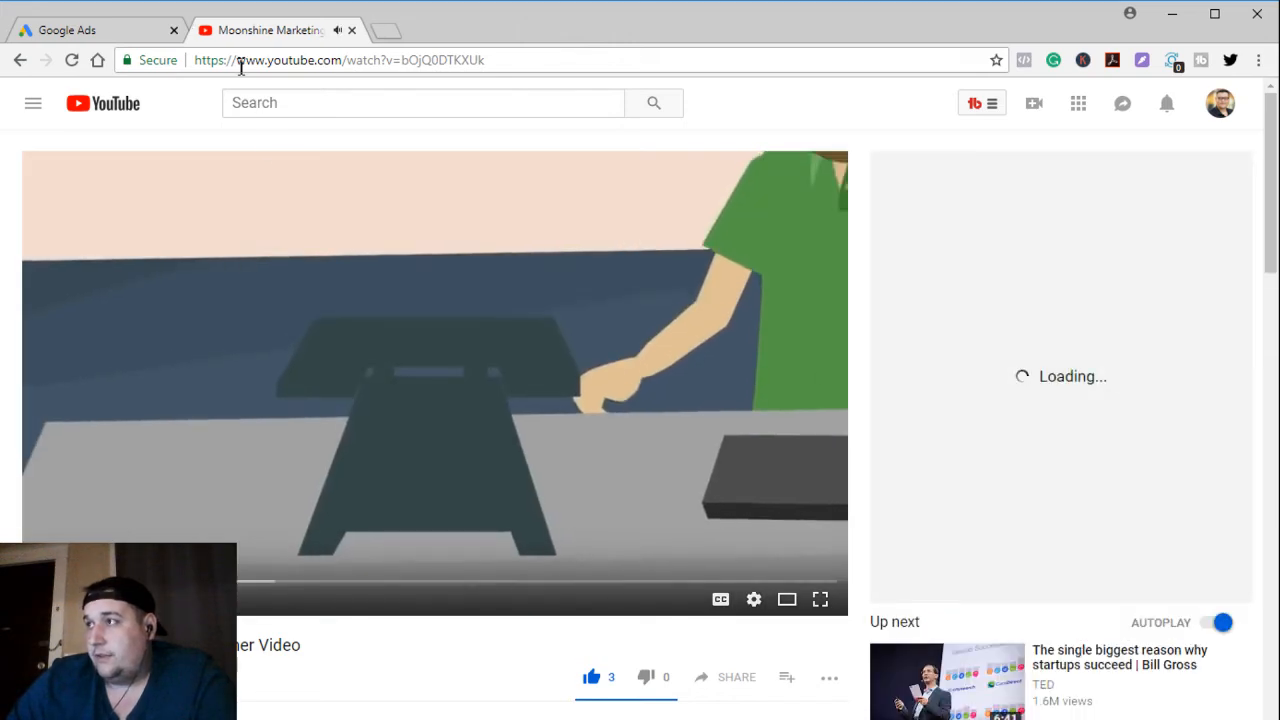
- Copy the explainer video's URL and switch back to Google Ads to set it as the video ad's YouTube video
{"action": "left_click", "coordinate": [241, 61]}
{"action": "key", "text": "ctrl+c"}
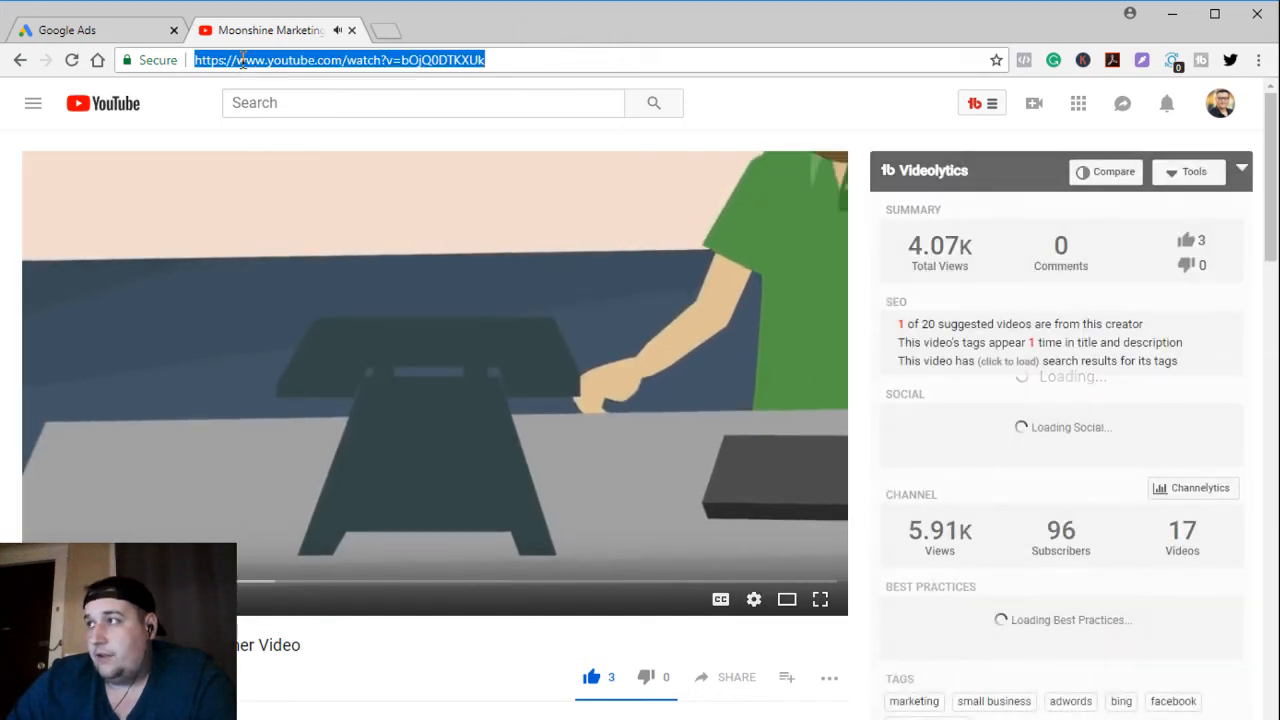
{"action": "left_click", "coordinate": [162, 34]}
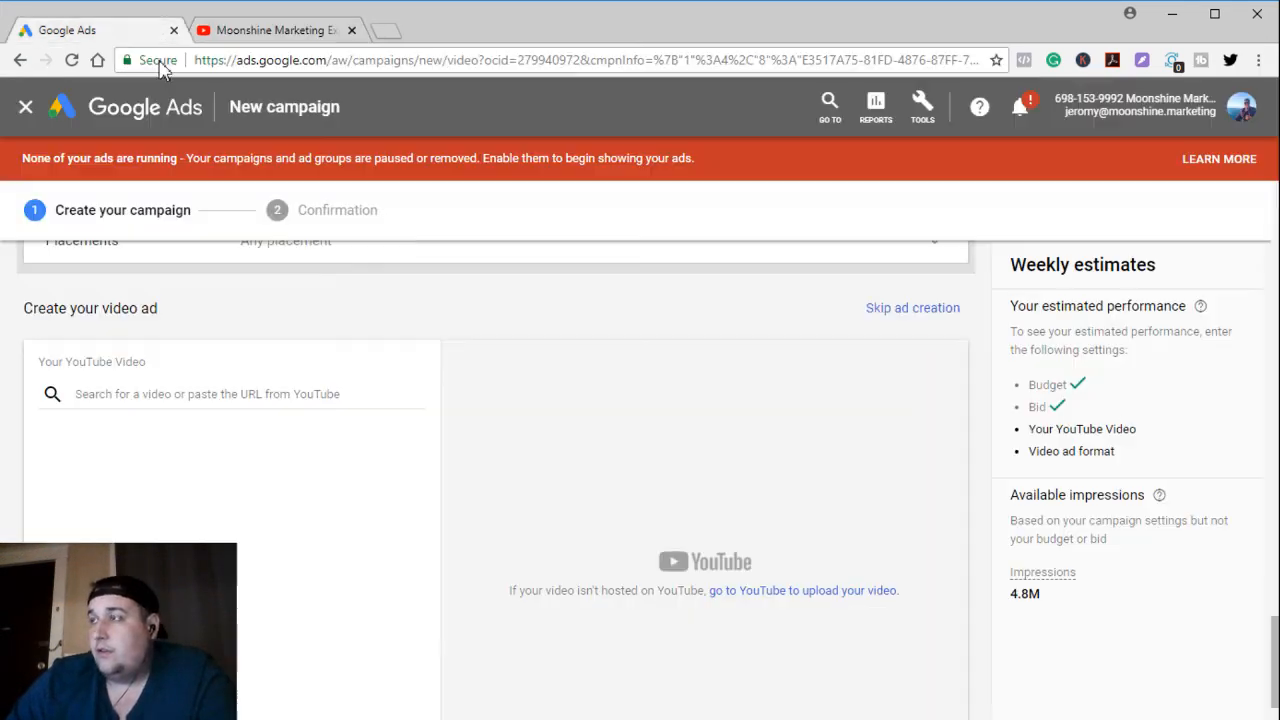
{"action": "left_click", "coordinate": [160, 393]}
{"action": "key", "text": "ctrl+v"}
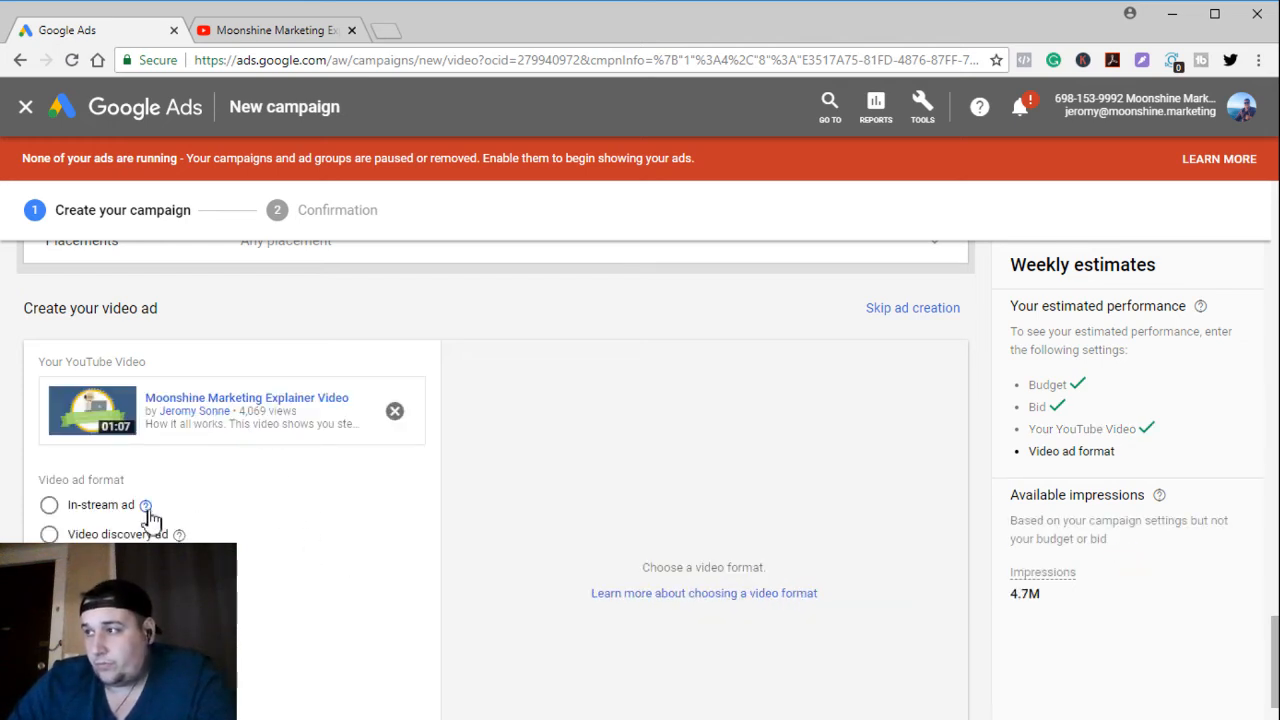
- Set the video ad format to In-stream ad after comparing it with the Video discovery ad preview
{"action": "left_click", "coordinate": [50, 506]}
{"action": "left_click", "coordinate": [49, 534]}
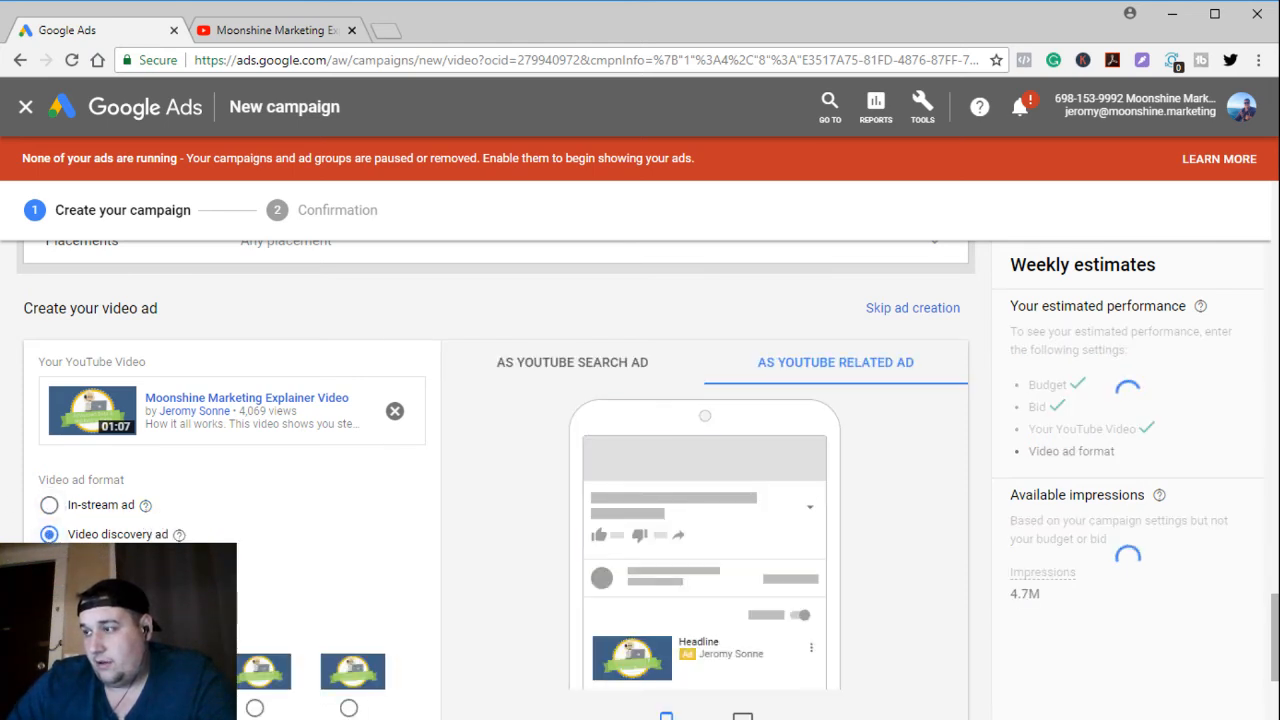
{"action": "left_click", "coordinate": [49, 505]}
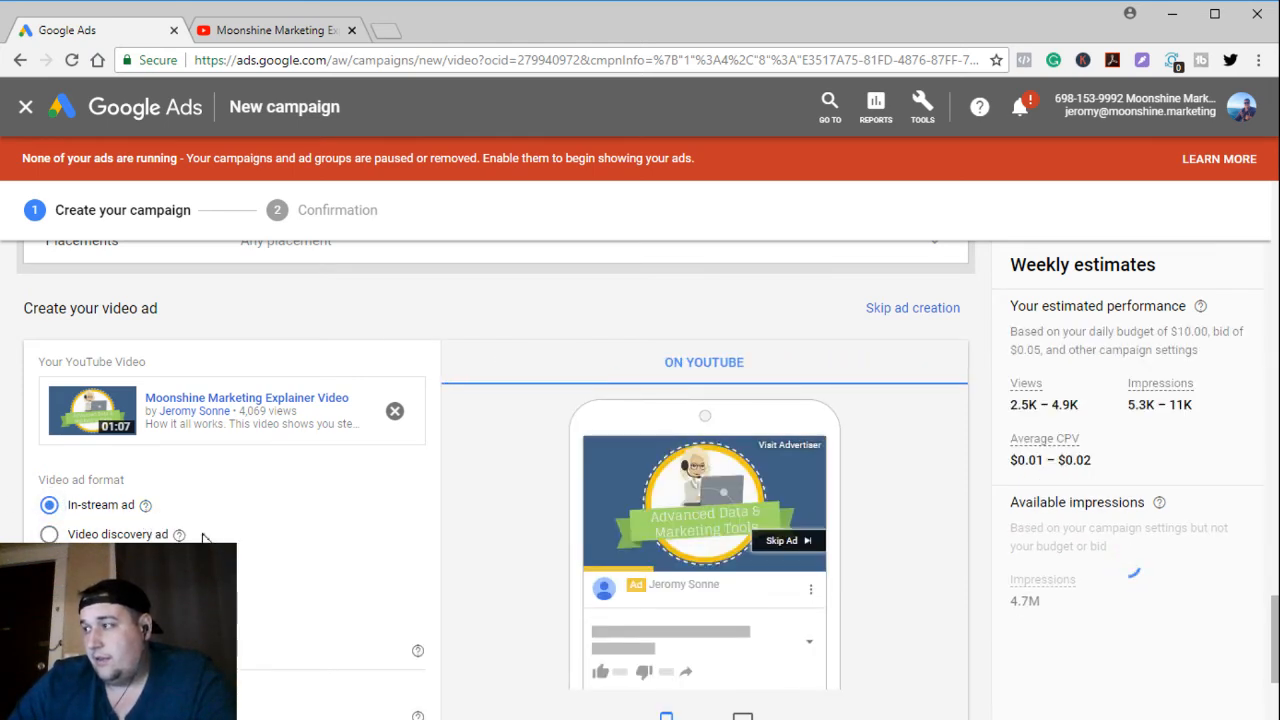
- Set the in-stream ad's final URL to moonshine.marketing and let the display URL fill from it
{"action": "scroll", "coordinate": [203, 538], "scroll_direction": "down", "scroll_amount": 2}
{"action": "left_click", "coordinate": [152, 471]}
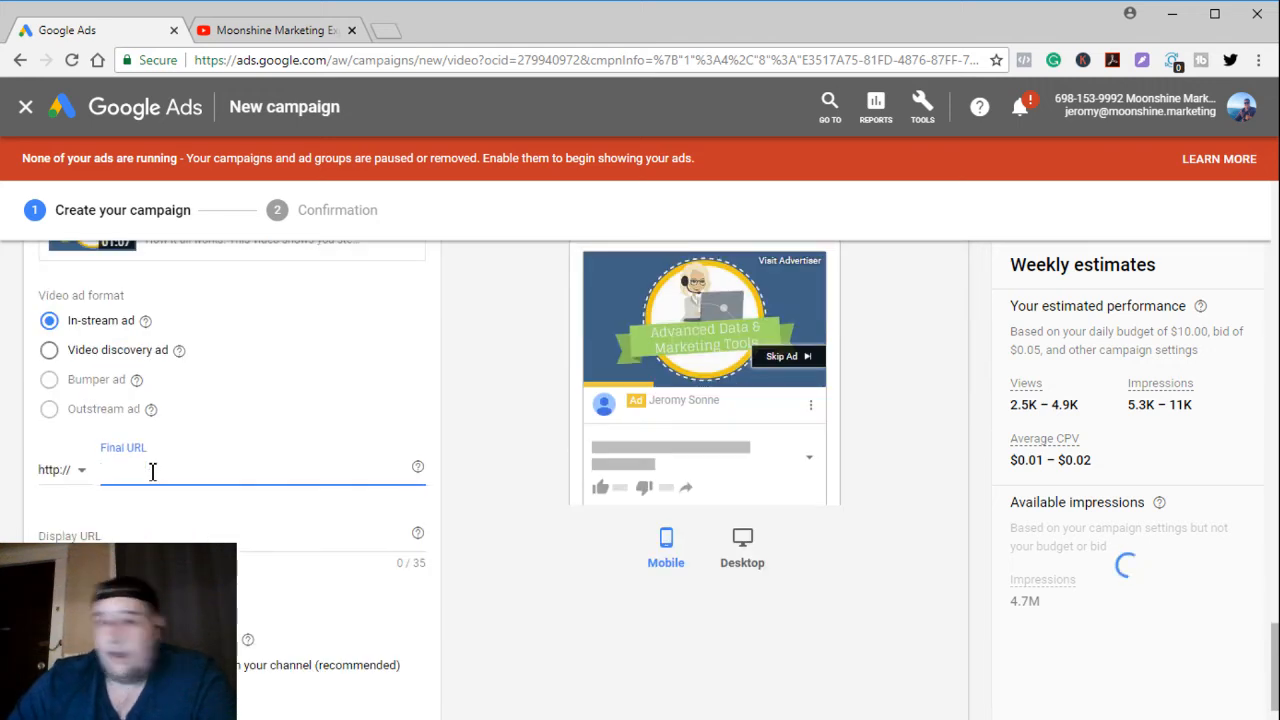
{"action": "type", "text": "moonshin"}
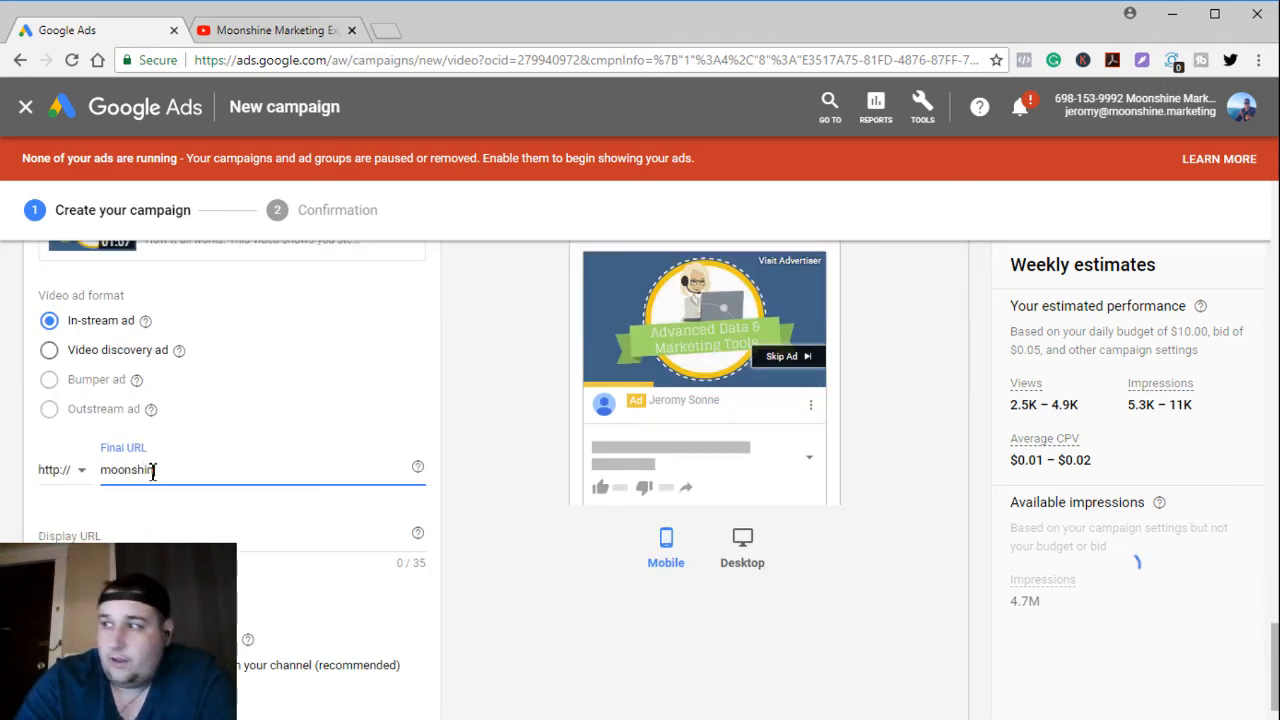
{"action": "type", "text": "e.market"}
{"action": "type", "text": "ing"}
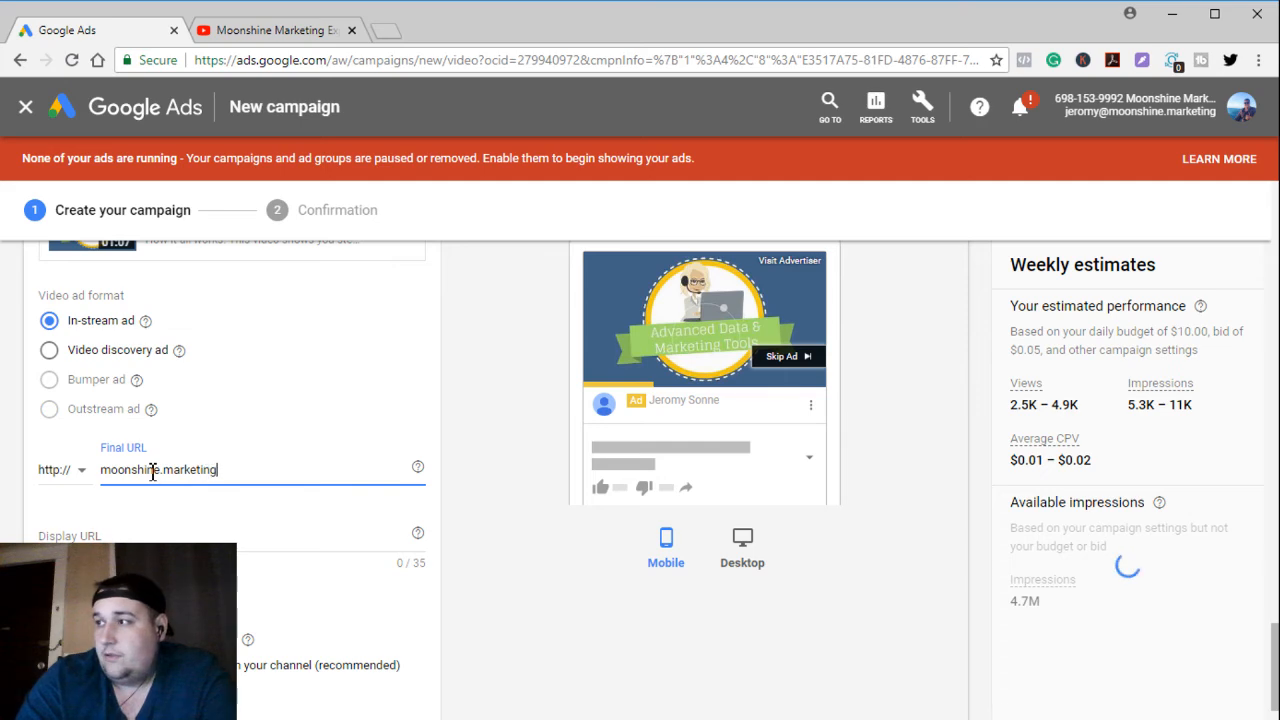
{"action": "key", "text": "Tab"}
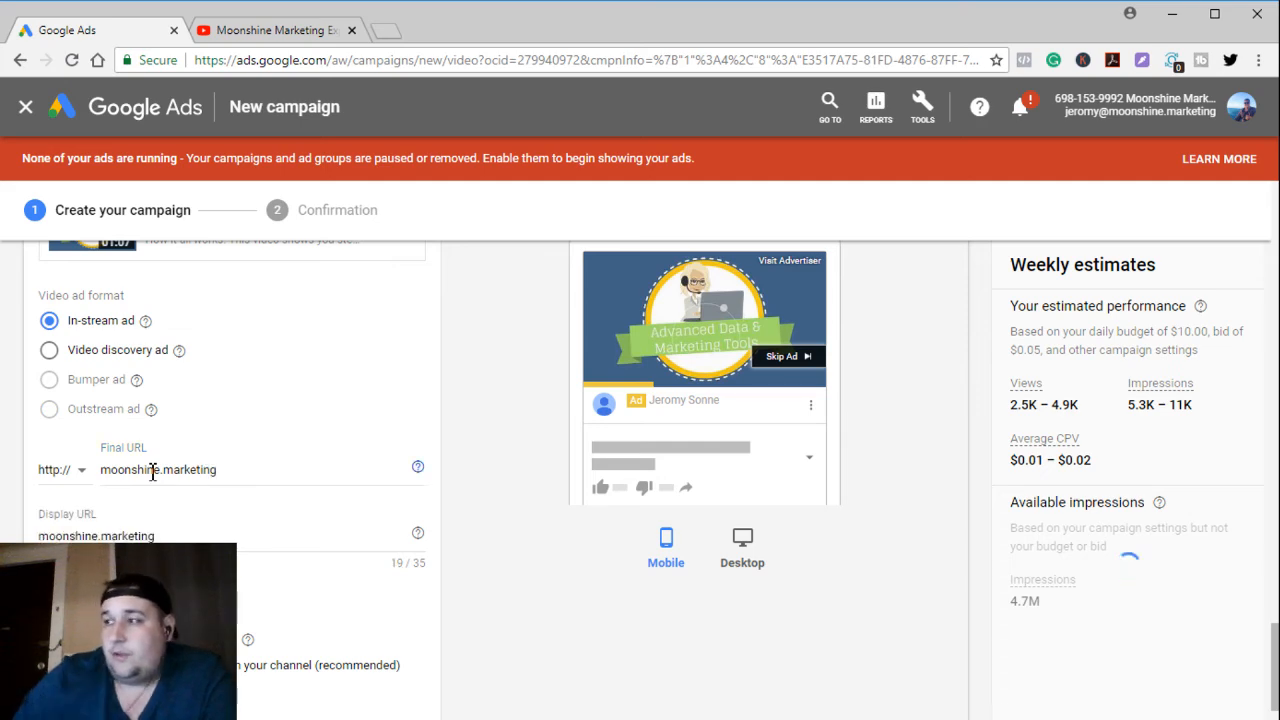
- Keep the auto-generated companion banner and enter a name for the video ad
{"action": "scroll", "coordinate": [153, 472], "scroll_direction": "down", "scroll_amount": 1}
{"action": "scroll", "coordinate": [630, 488], "scroll_direction": "up", "scroll_amount": 1}
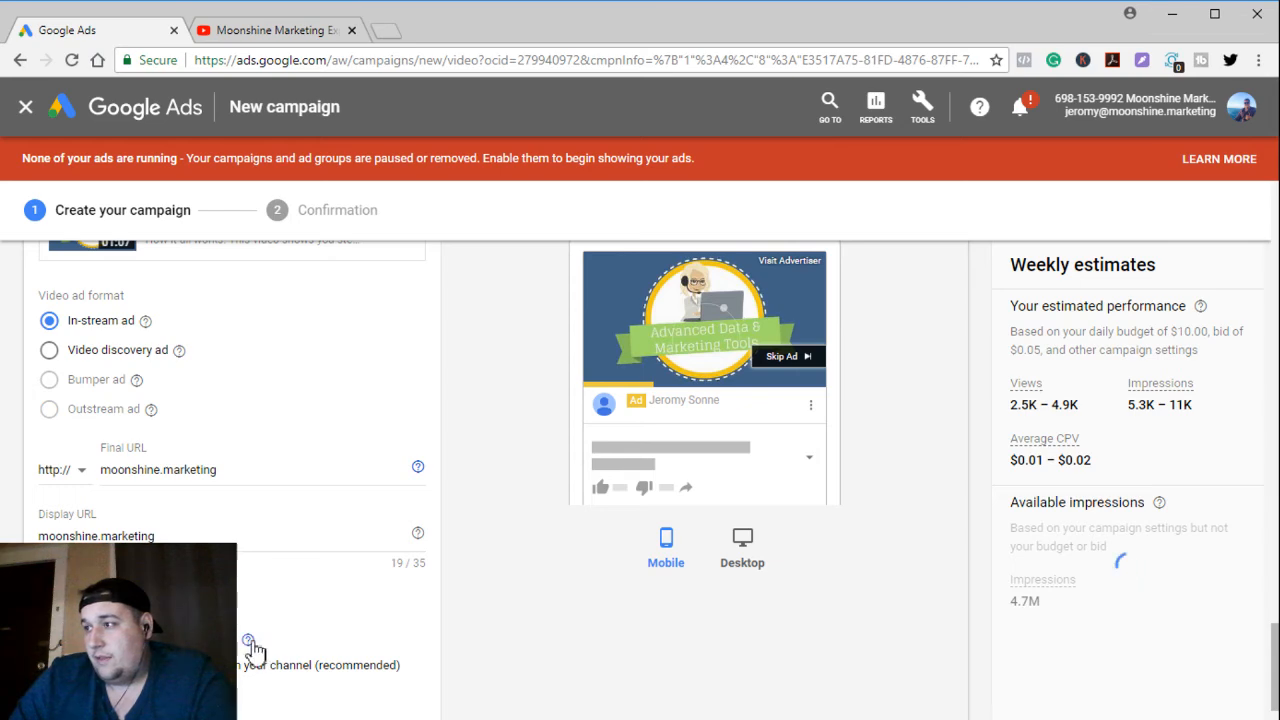
{"action": "mouse_move", "coordinate": [248, 641]}
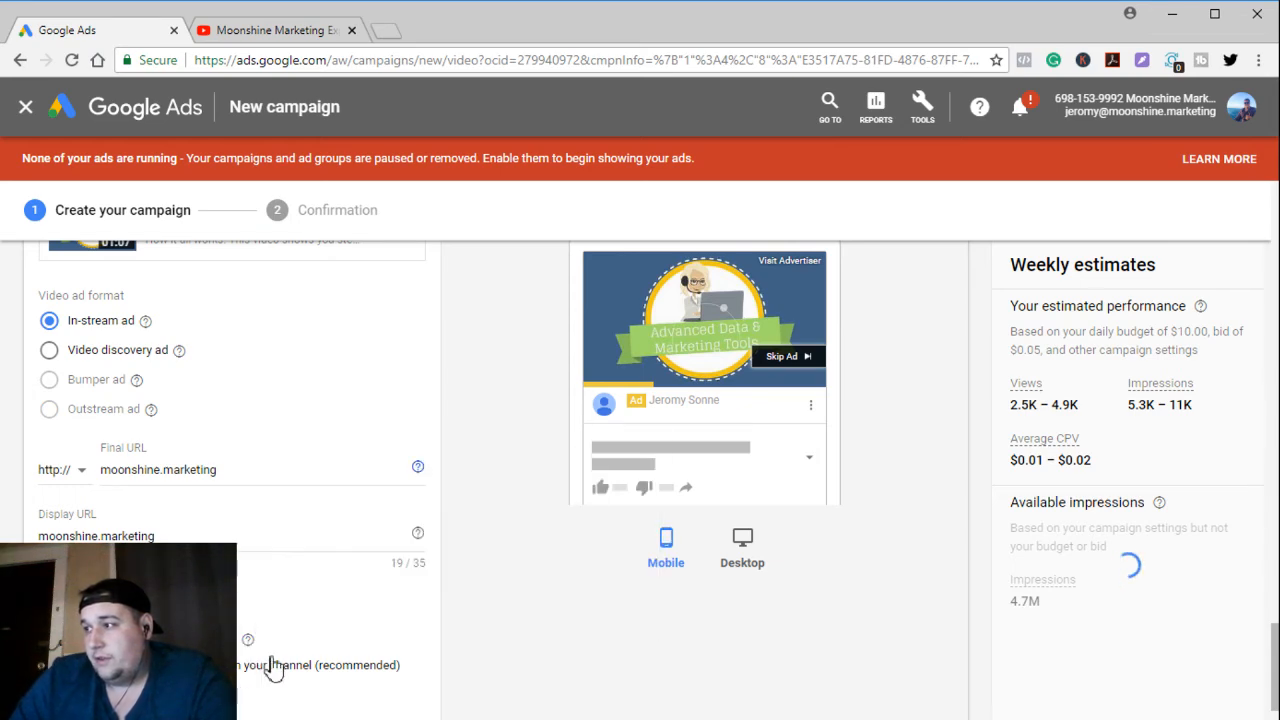
{"action": "scroll", "coordinate": [242, 690], "scroll_direction": "down", "scroll_amount": 1}
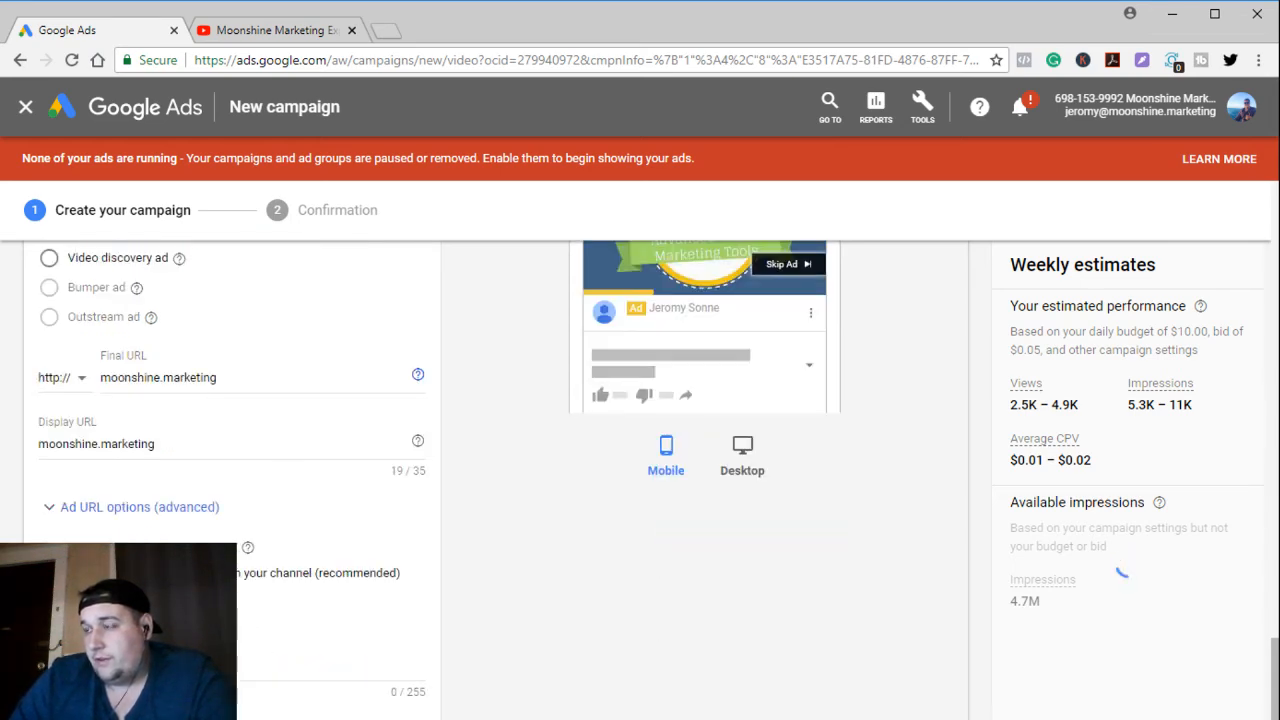
{"action": "scroll", "coordinate": [277, 560], "scroll_direction": "up", "scroll_amount": 6}
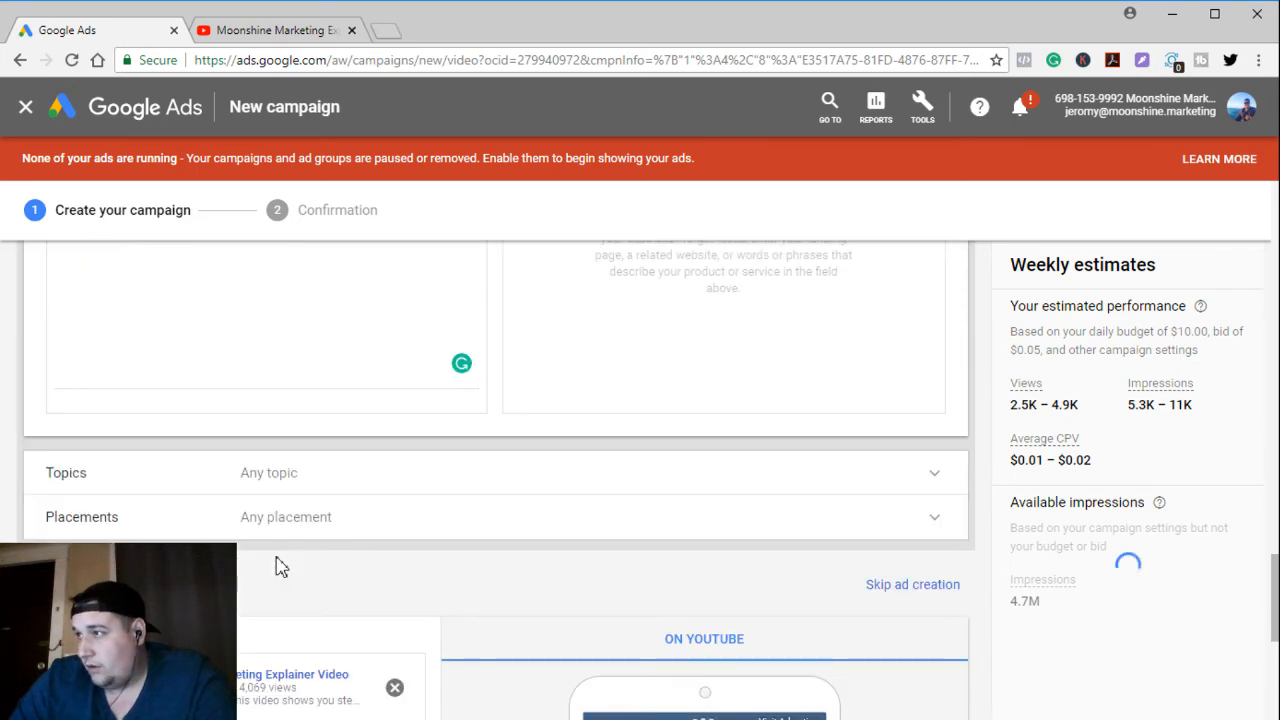
{"action": "scroll", "coordinate": [279, 566], "scroll_direction": "down", "scroll_amount": 7}
{"action": "scroll", "coordinate": [80, 376], "scroll_direction": "up", "scroll_amount": 2}
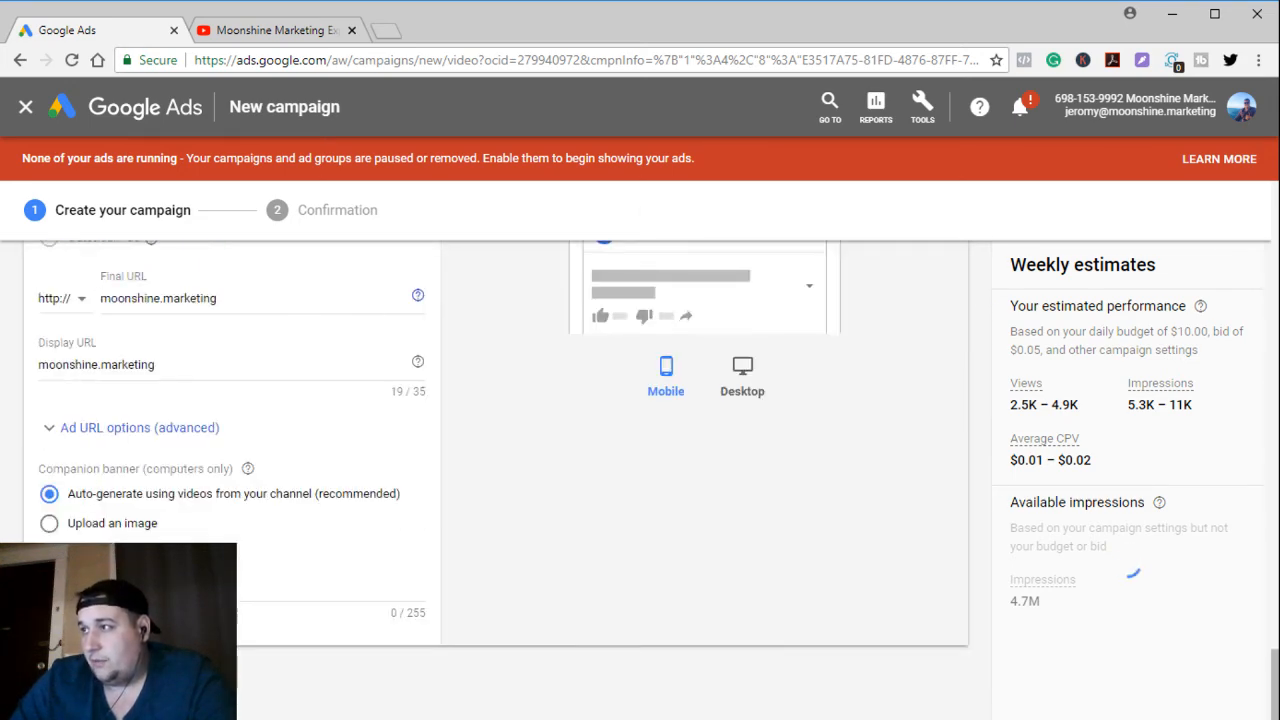
{"action": "left_click", "coordinate": [180, 588]}
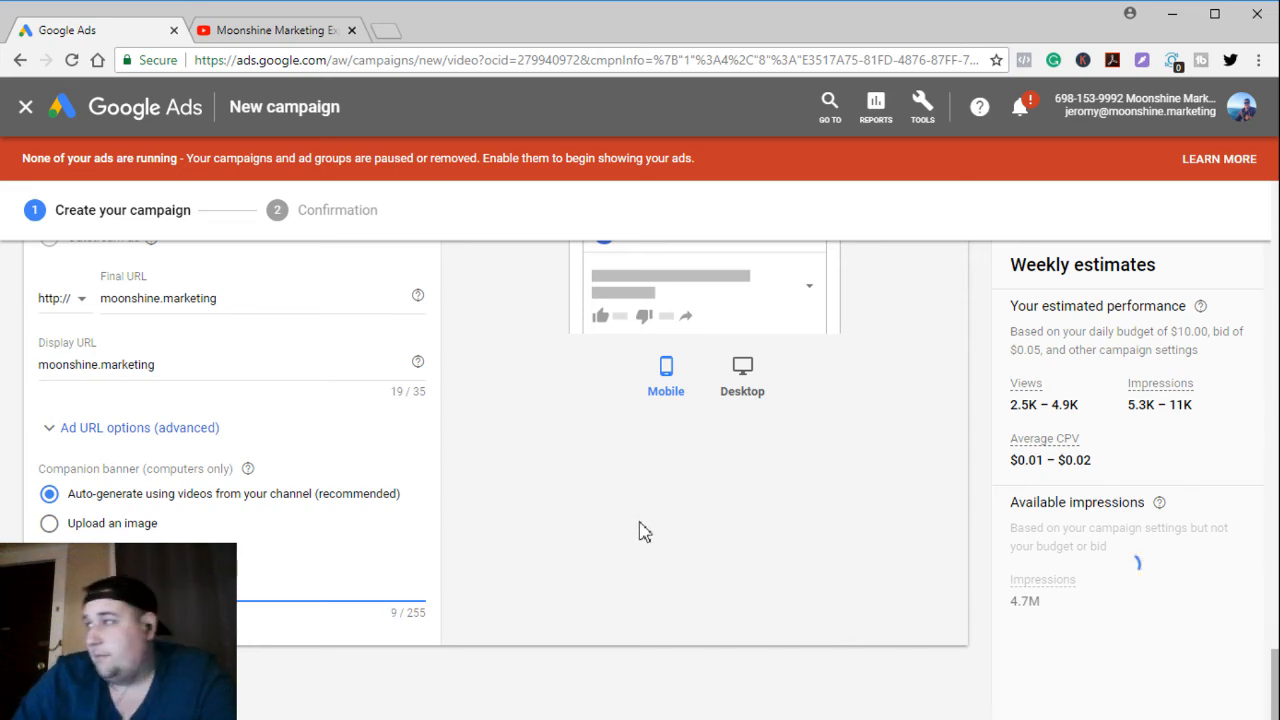
- Preview the in-stream ad as it appears on desktop
{"action": "scroll", "coordinate": [590, 480], "scroll_direction": "up", "scroll_amount": 5}
{"action": "scroll", "coordinate": [550, 460], "scroll_direction": "down", "scroll_amount": 2}
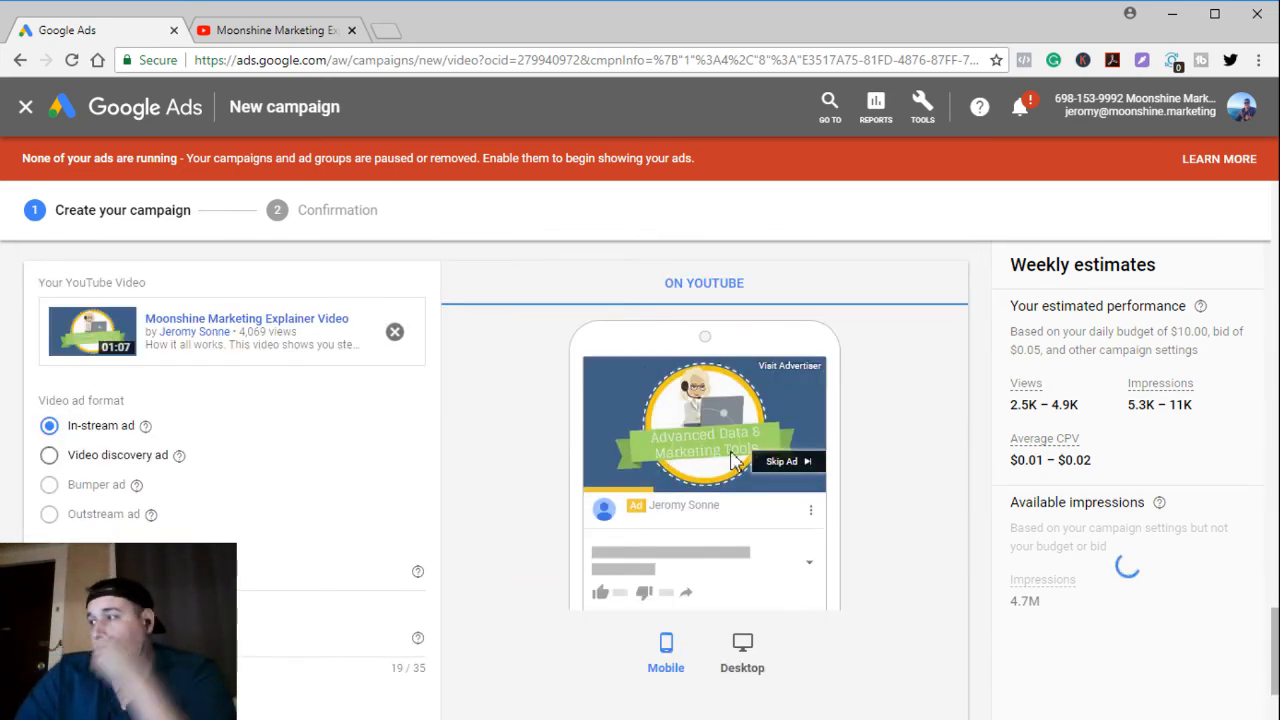
{"action": "left_click", "coordinate": [750, 665]}
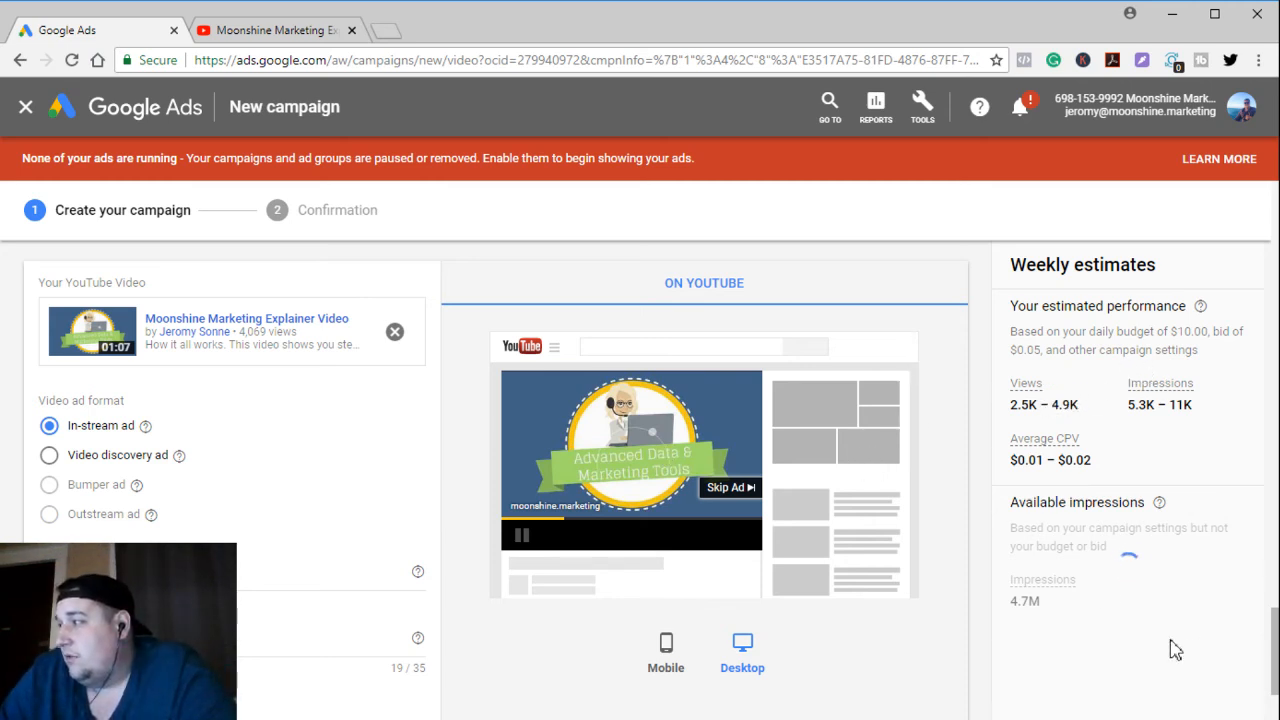
- Check through the video ad settings and save the campaign to reach its confirmation page
{"action": "scroll", "coordinate": [561, 482], "scroll_direction": "down", "scroll_amount": 3}
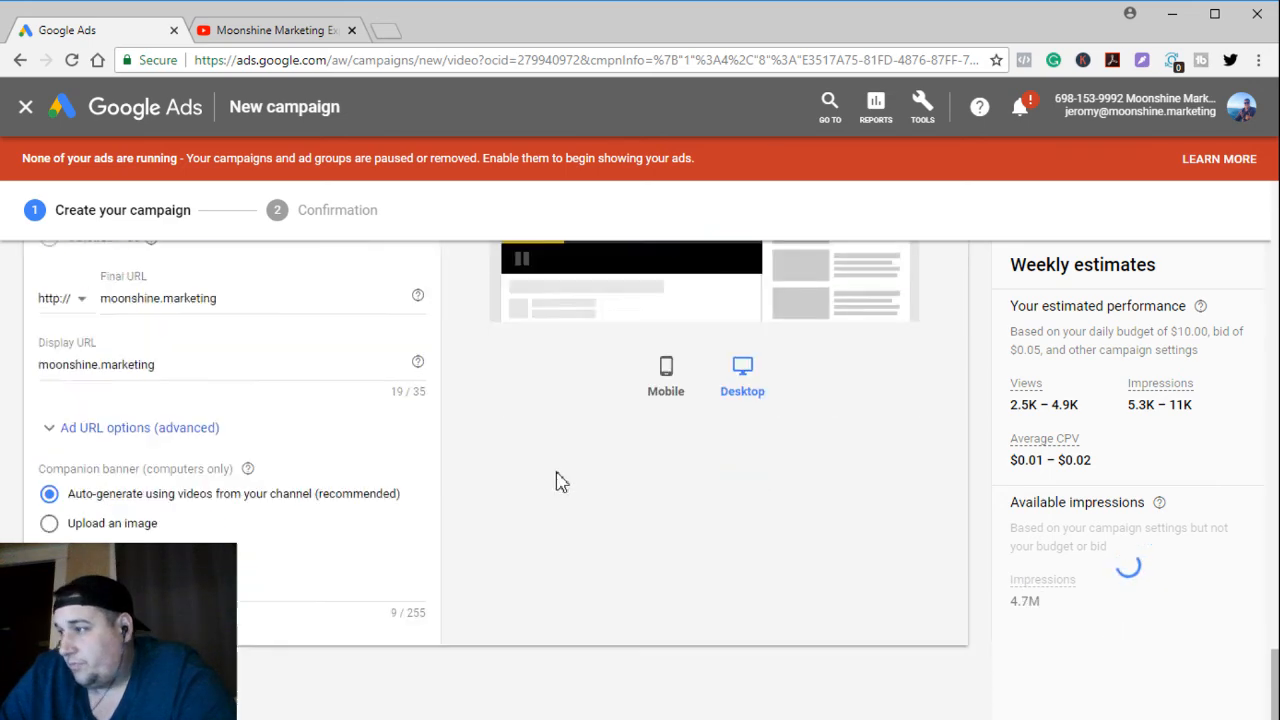
{"action": "scroll", "coordinate": [529, 474], "scroll_direction": "up", "scroll_amount": 5}
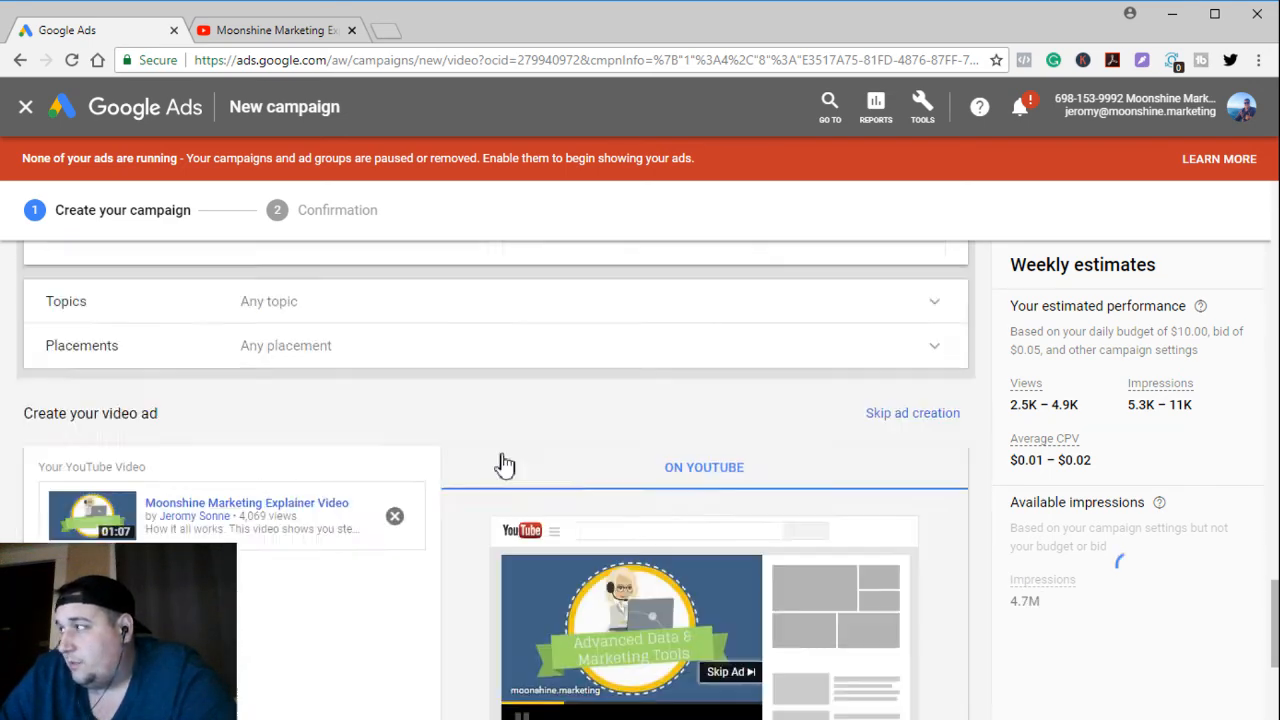
{"action": "scroll", "coordinate": [505, 464], "scroll_direction": "down", "scroll_amount": 5}
{"action": "left_click", "coordinate": [140, 496]}
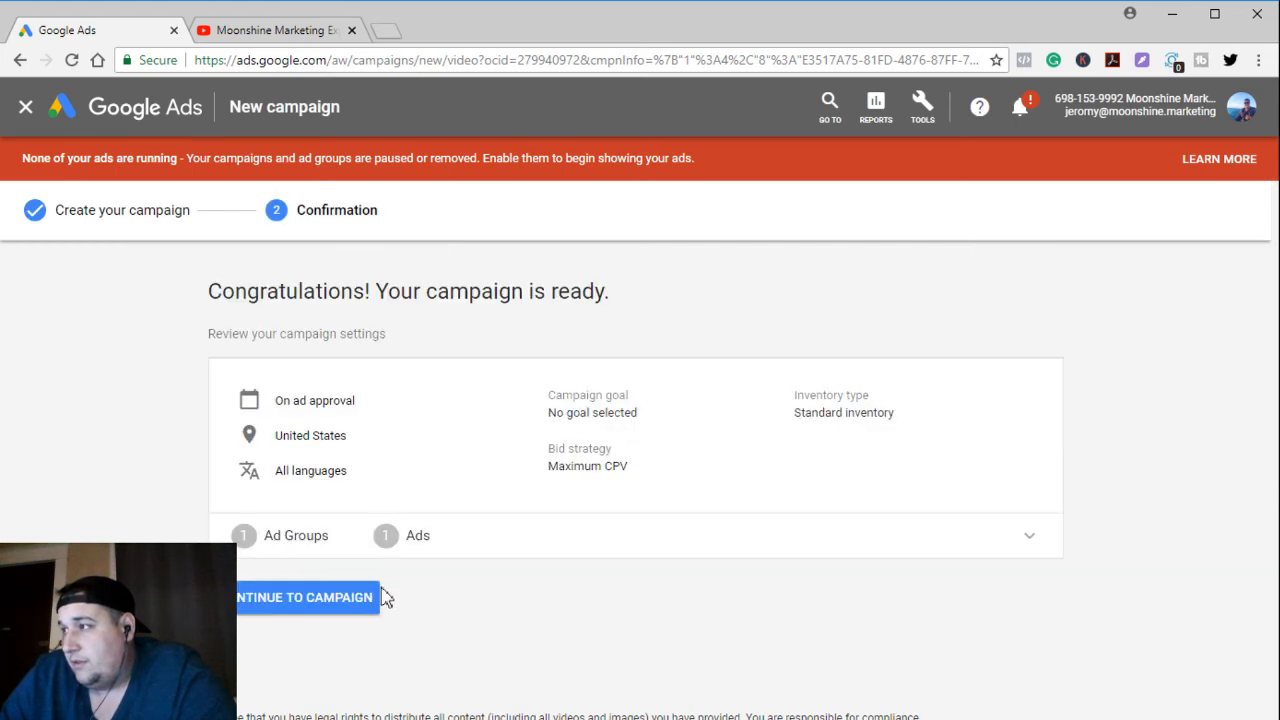
- Continue from the confirmation to the new Youtube Competitor Target campaign and review its ad groups table
{"action": "left_click", "coordinate": [344, 600]}
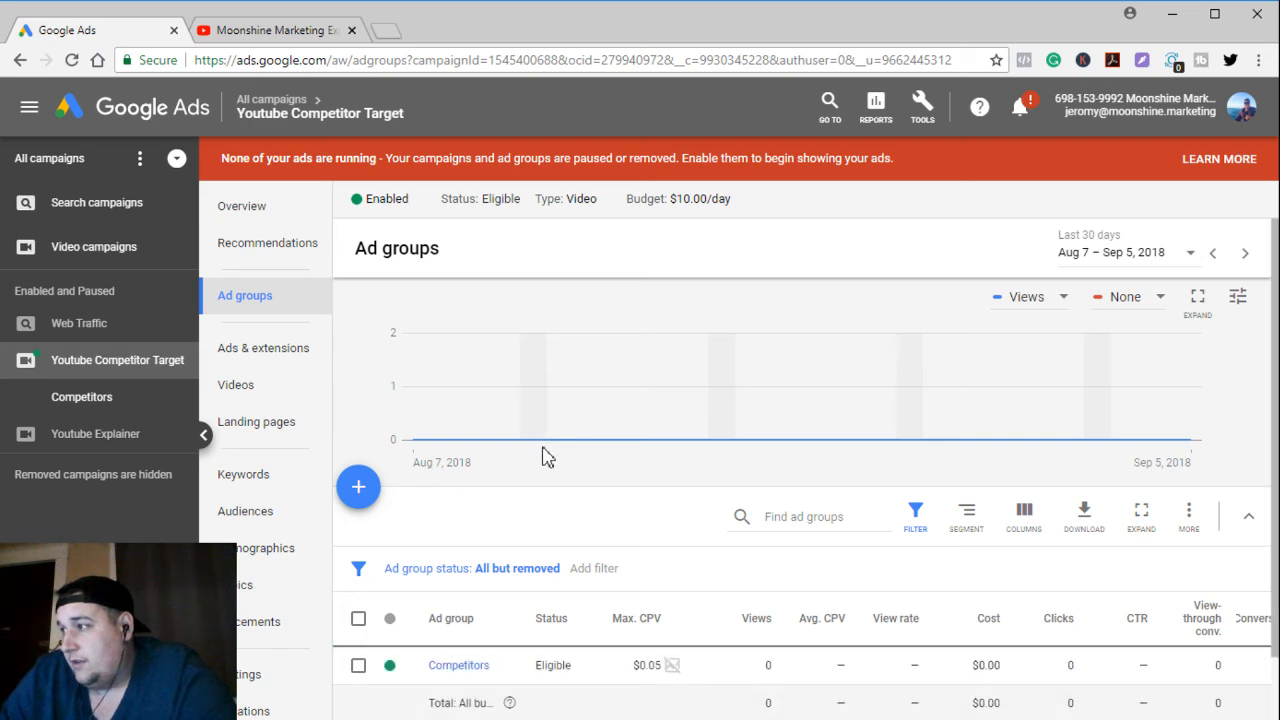
{"action": "scroll", "coordinate": [542, 450], "scroll_direction": "down", "scroll_amount": 2}
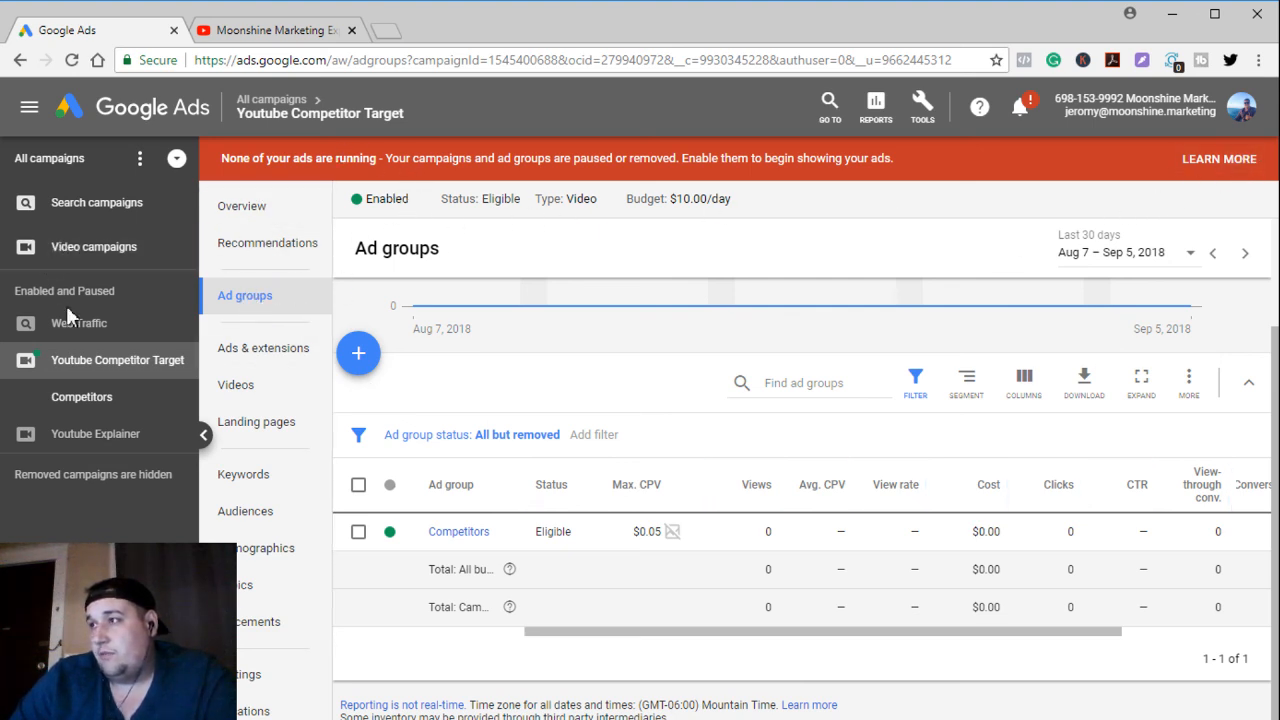
{"action": "left_click", "coordinate": [90, 368]}
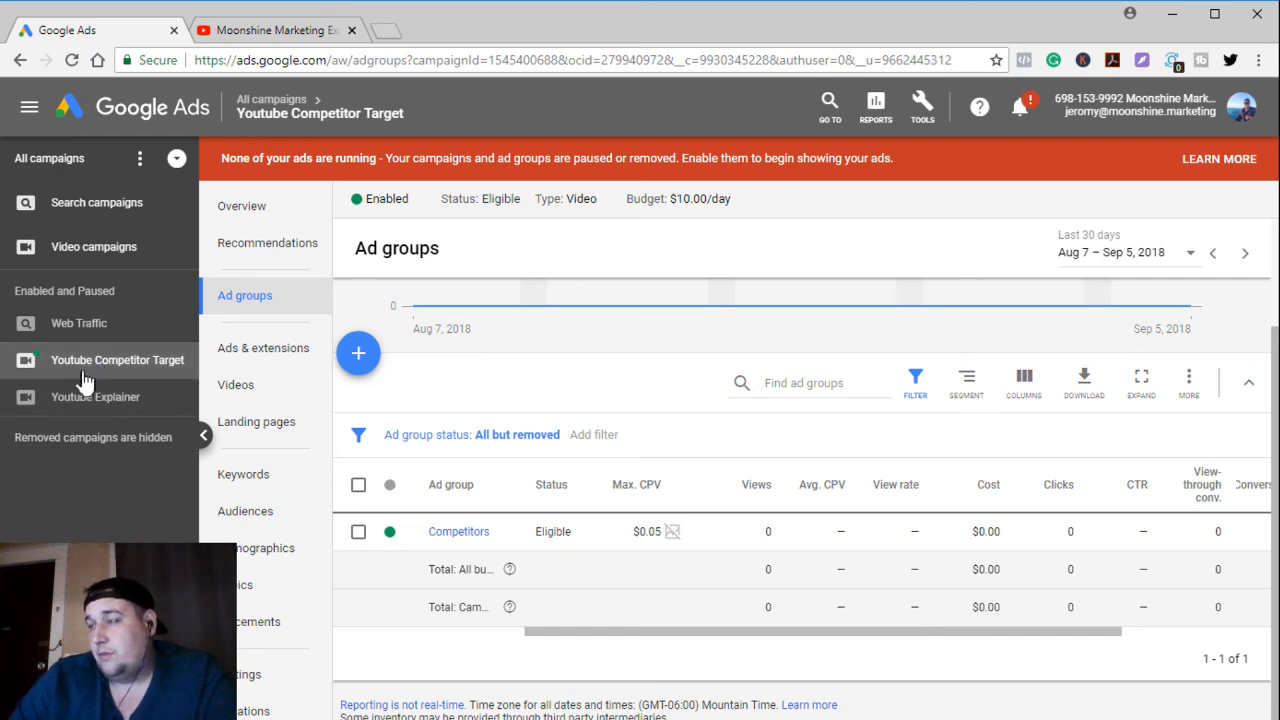
- Check the performance overview for all video campaigns and bring up their campaign list with the views chart
{"action": "left_click", "coordinate": [110, 247]}
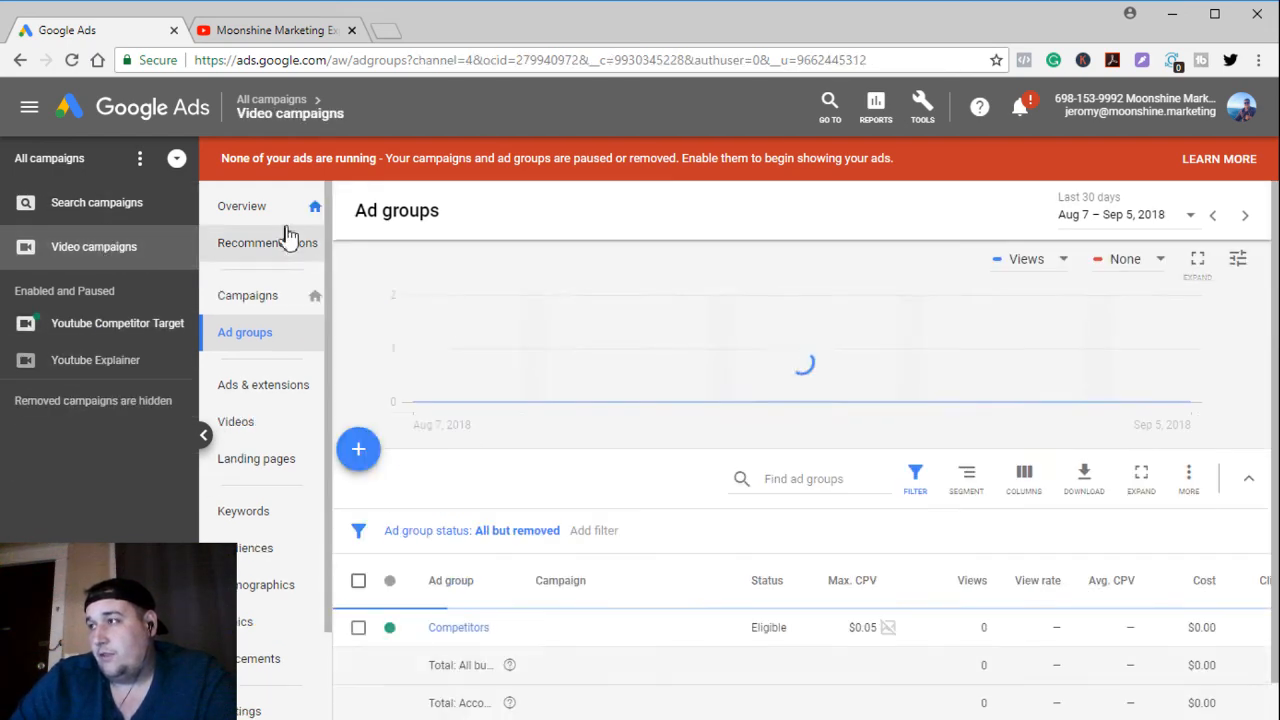
{"action": "left_click", "coordinate": [280, 210]}
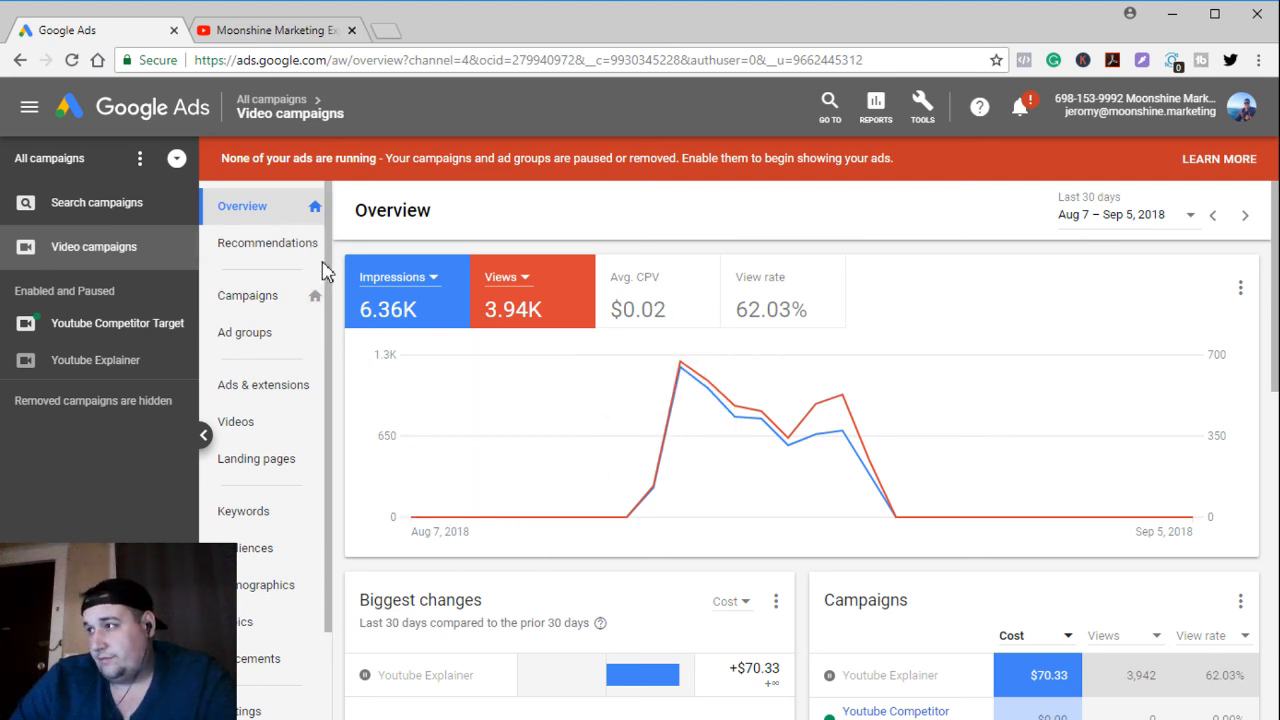
{"action": "left_click", "coordinate": [262, 295]}
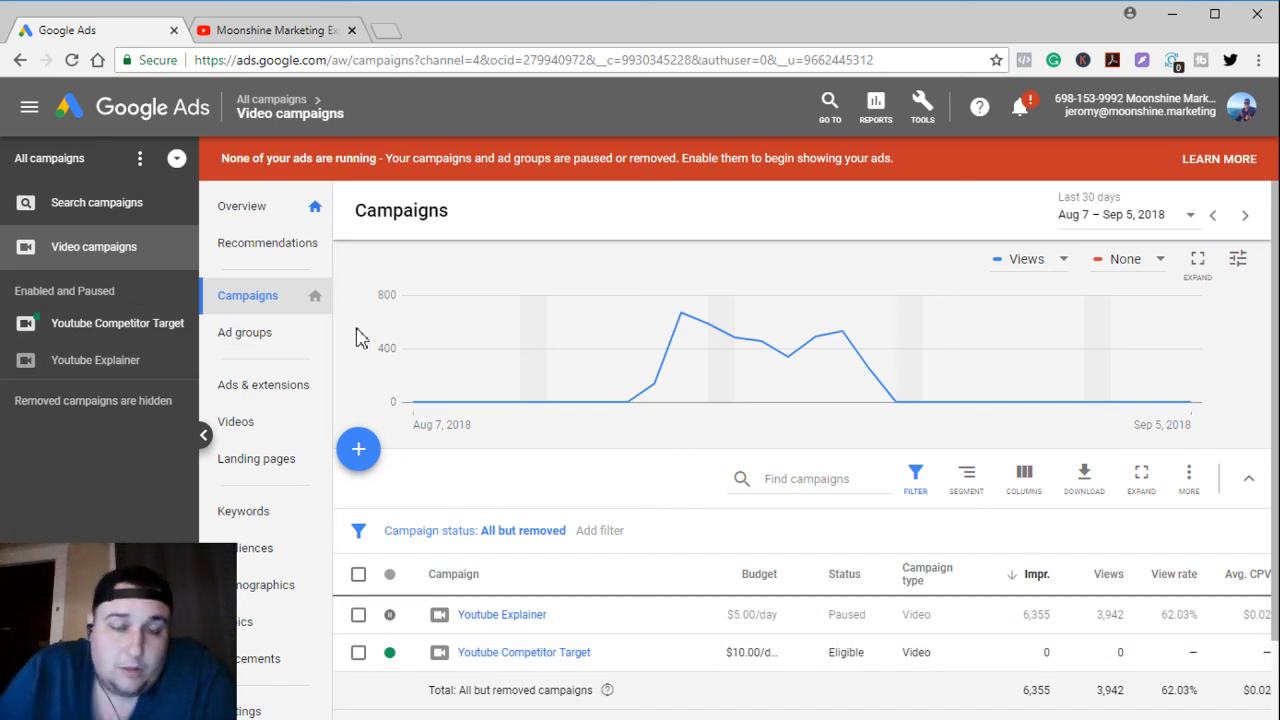
{"action": "mouse_move", "coordinate": [432, 358]}
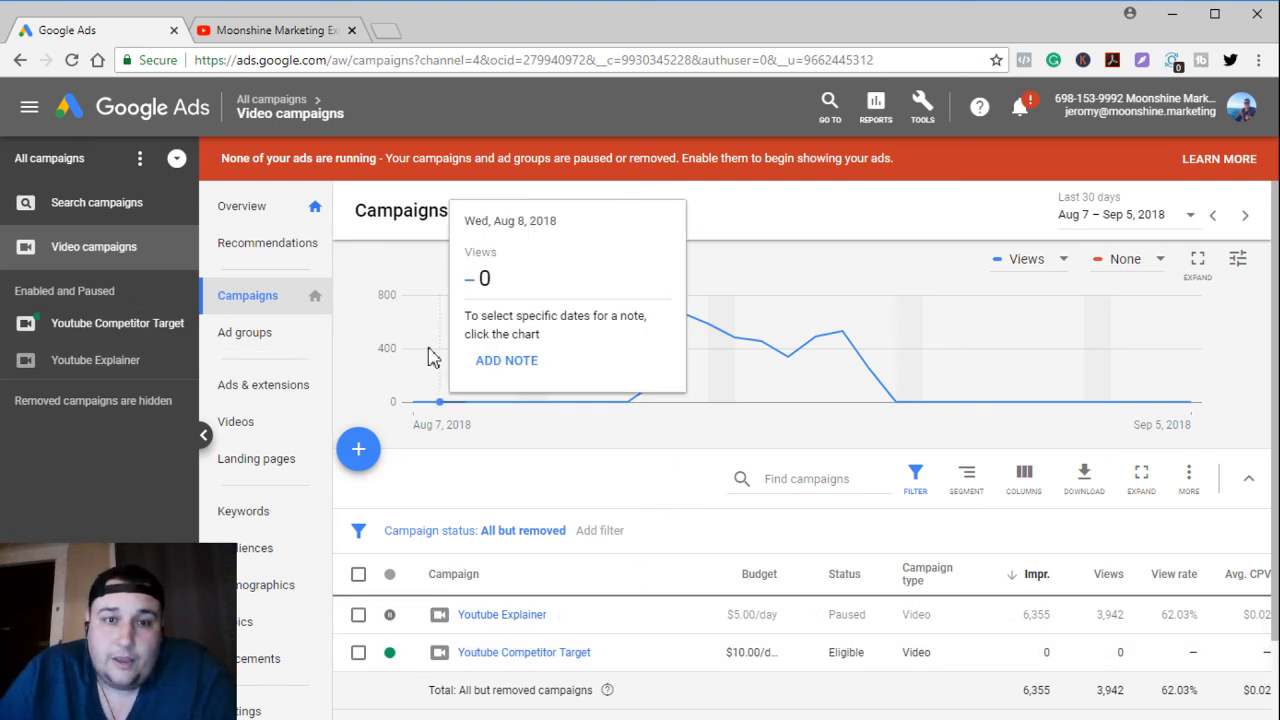